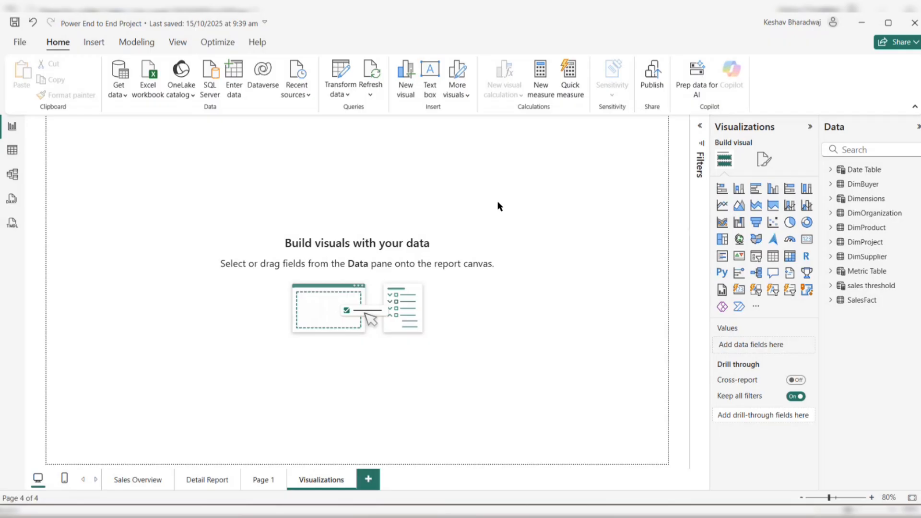
Insert a stacked column chart with ProductName from DimProduct on the X-axis and enlarge it on the Visualizations page.
click(738, 191)
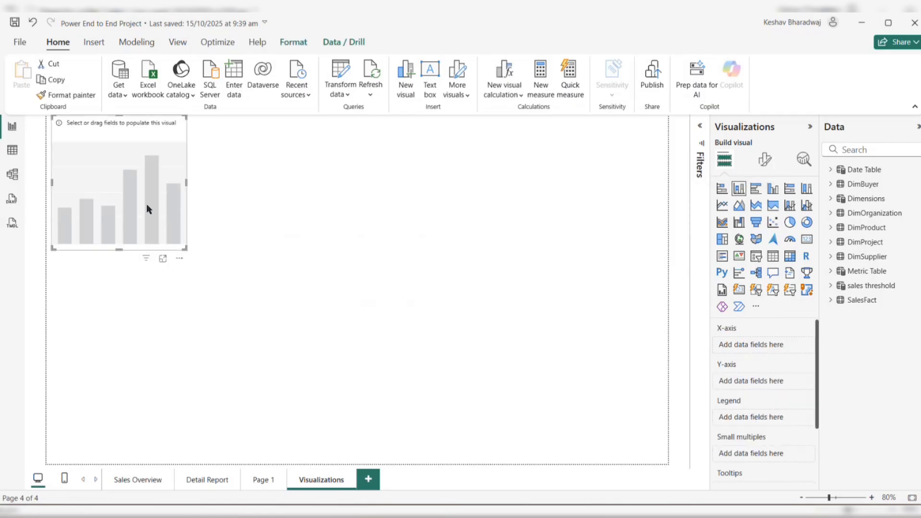
drag(146, 209, 143, 227)
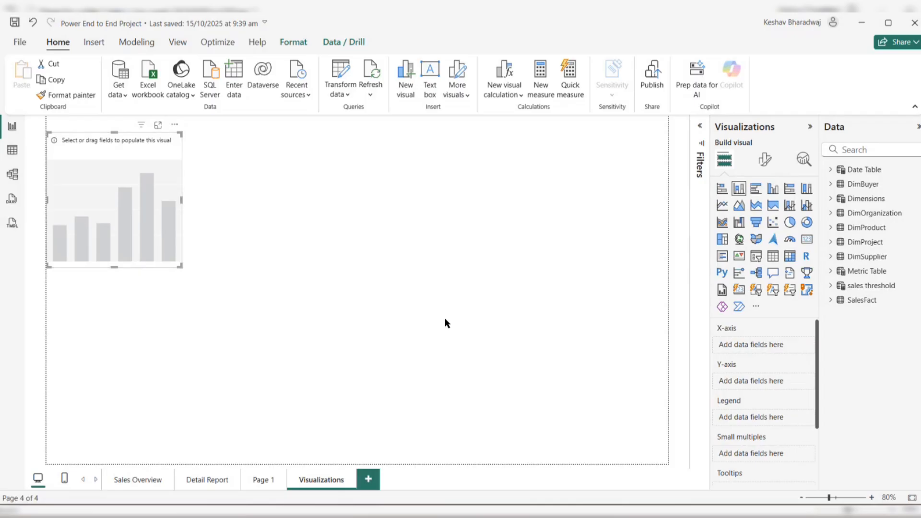
click(830, 184)
click(830, 185)
click(831, 185)
click(830, 185)
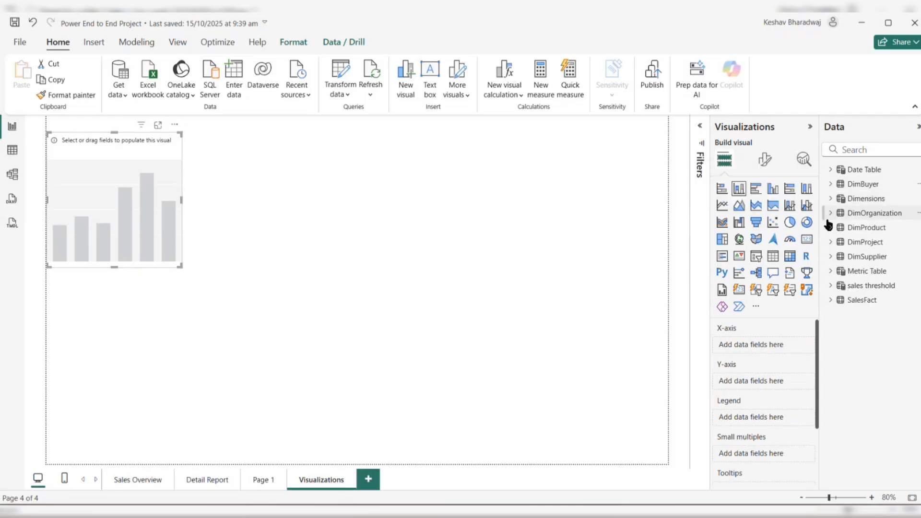
click(830, 227)
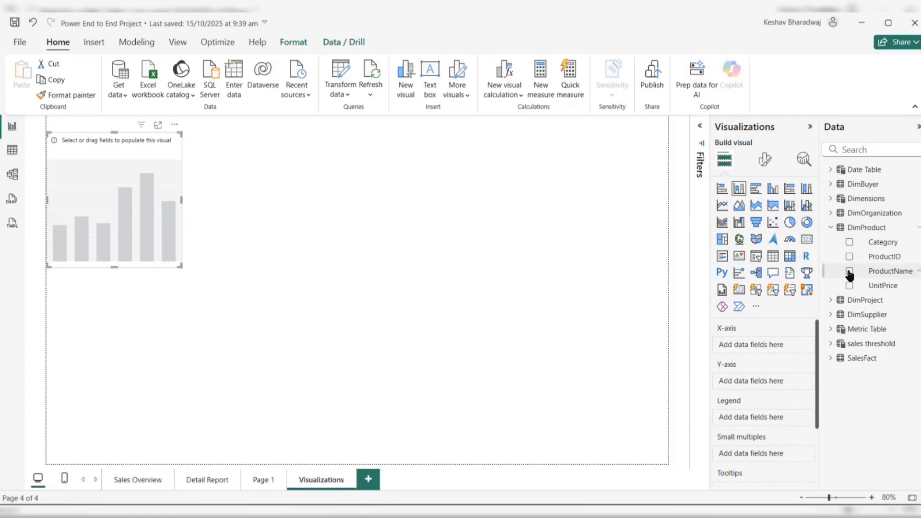
drag(849, 274, 750, 347)
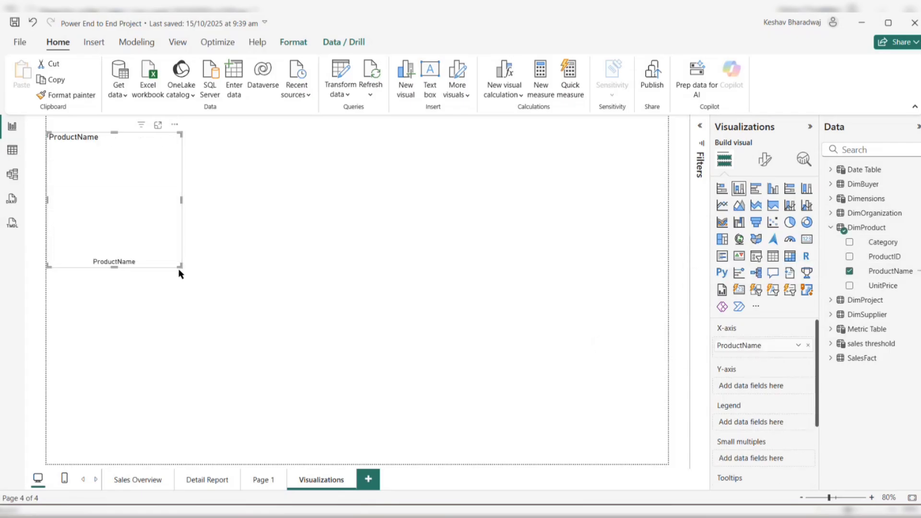
drag(179, 267, 286, 281)
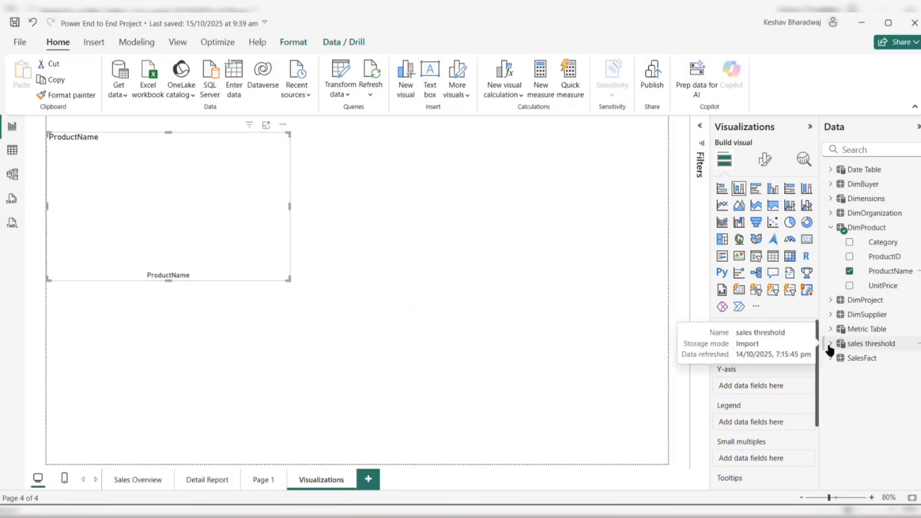
Plot Total Sales from the Metric Table on the Y-axis and shift the chart slightly inward from the page edge.
click(830, 331)
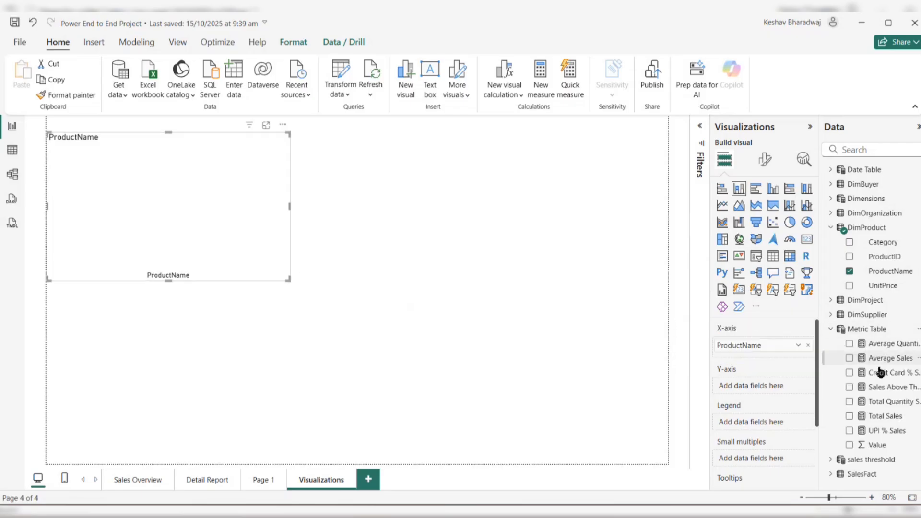
drag(884, 416, 764, 386)
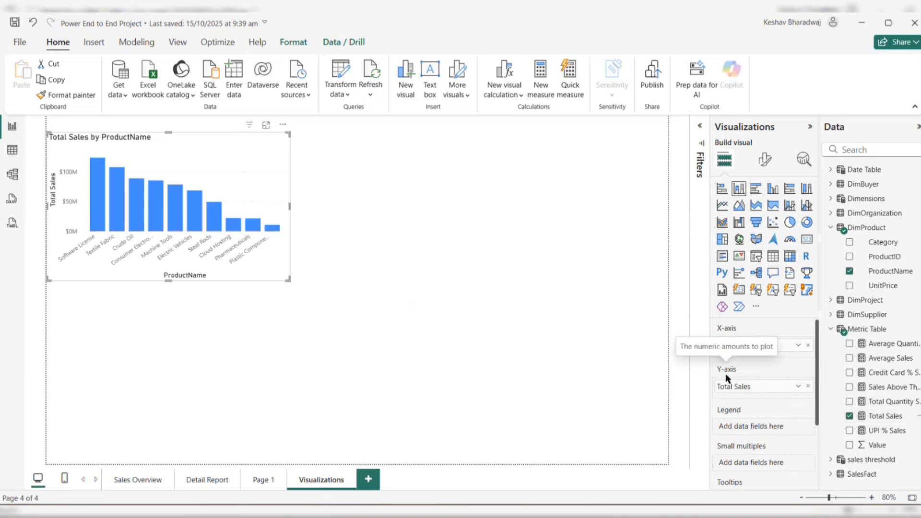
drag(230, 211, 249, 223)
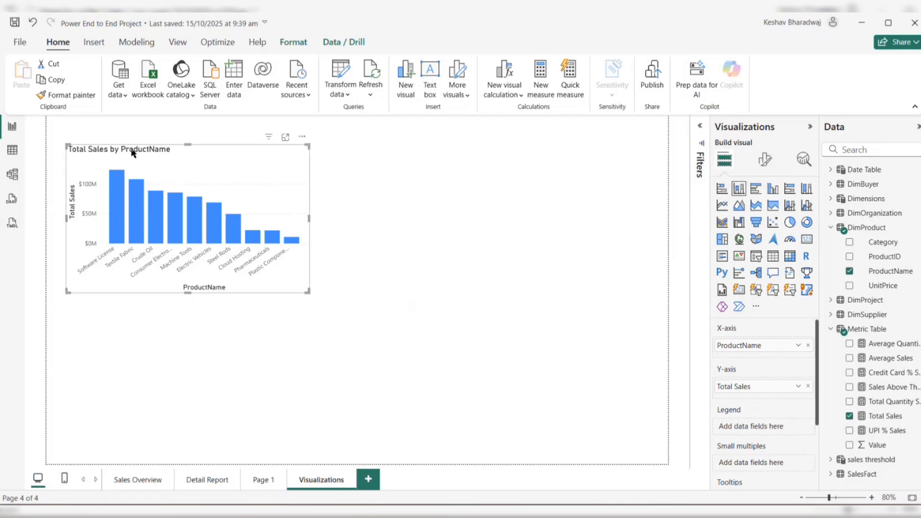
Try the Category field as the column chart's legend, and remove it again.
mouse_move(133, 191)
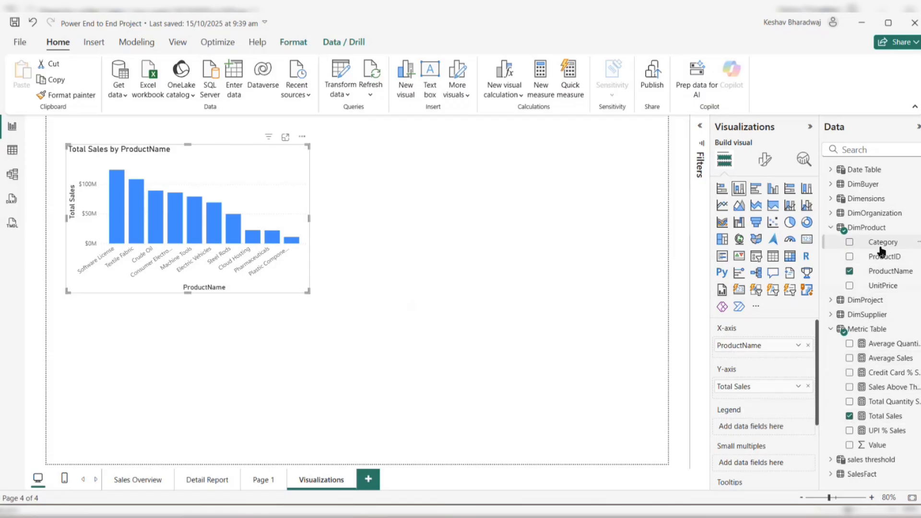
drag(882, 242, 758, 432)
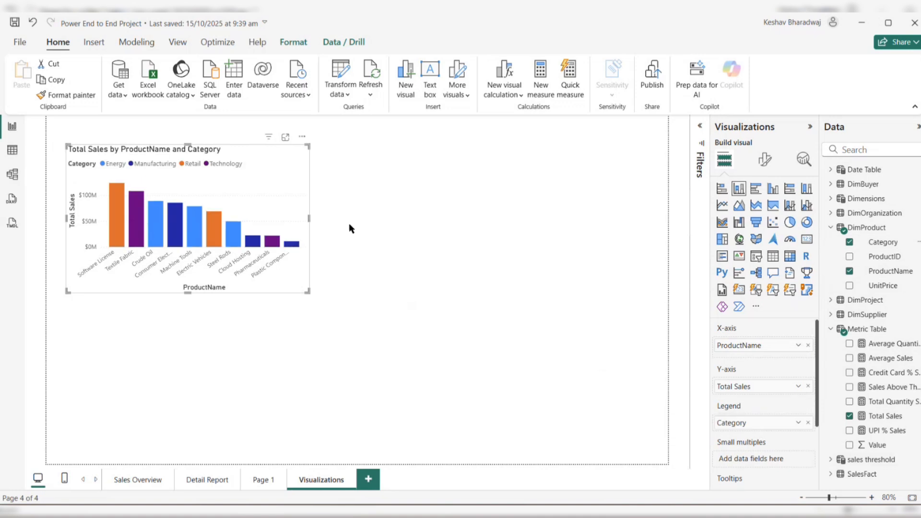
click(807, 423)
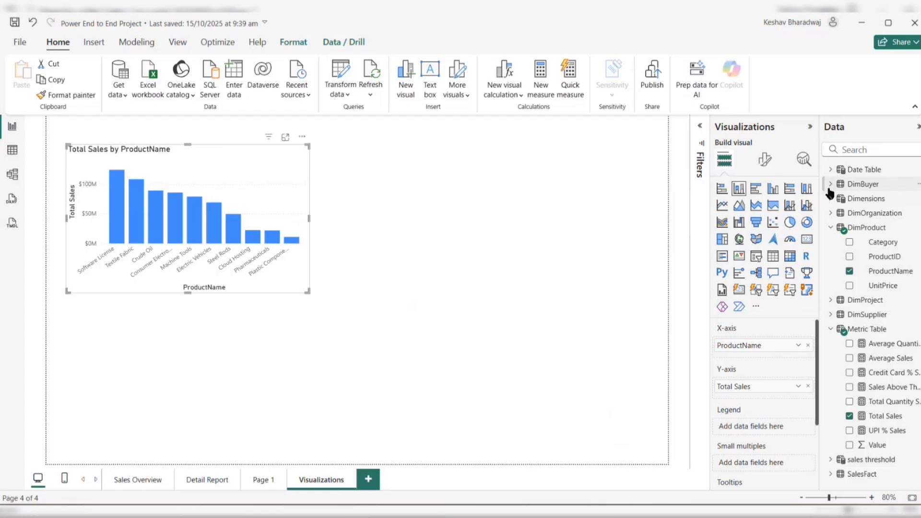
Set Industry from DimOrganization as the column chart's legend and inspect the Software License segments.
click(830, 213)
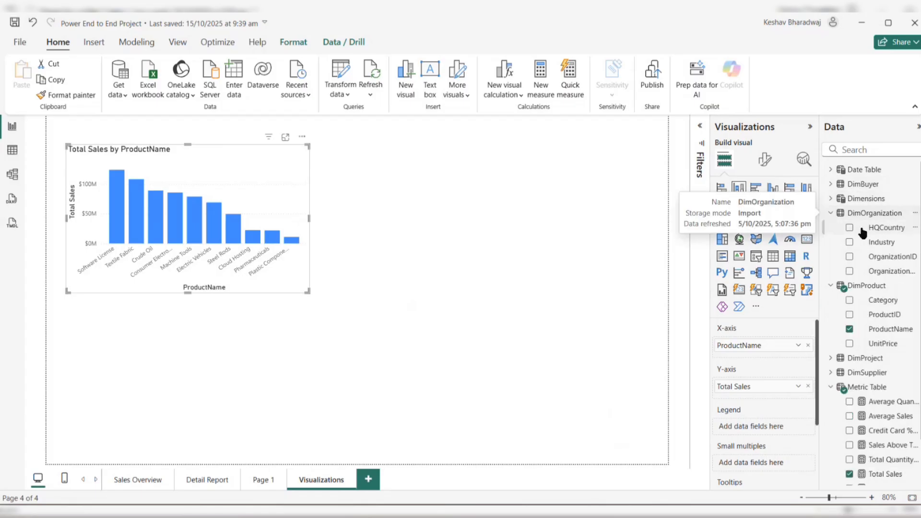
drag(881, 242, 758, 429)
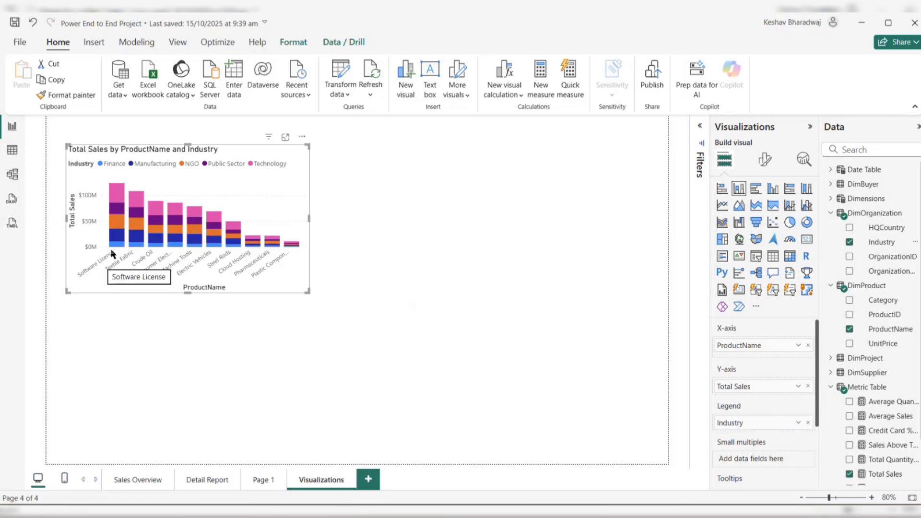
click(121, 195)
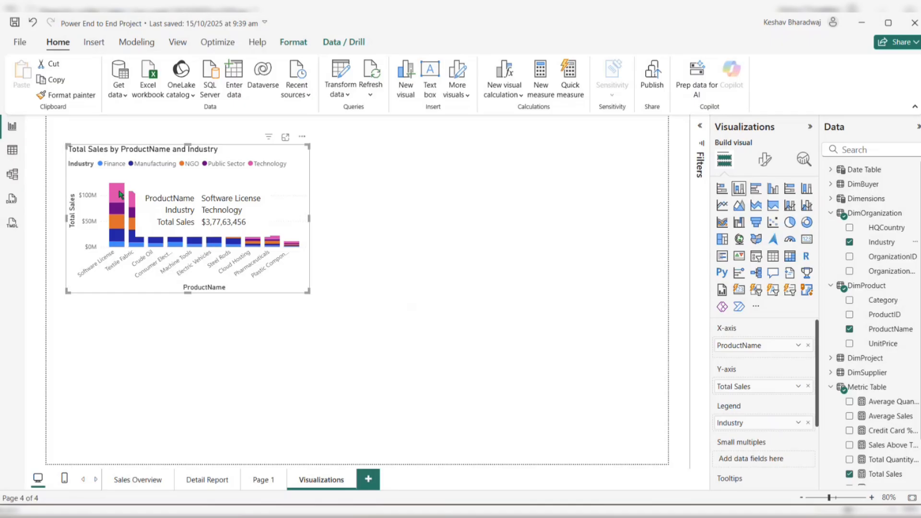
click(122, 211)
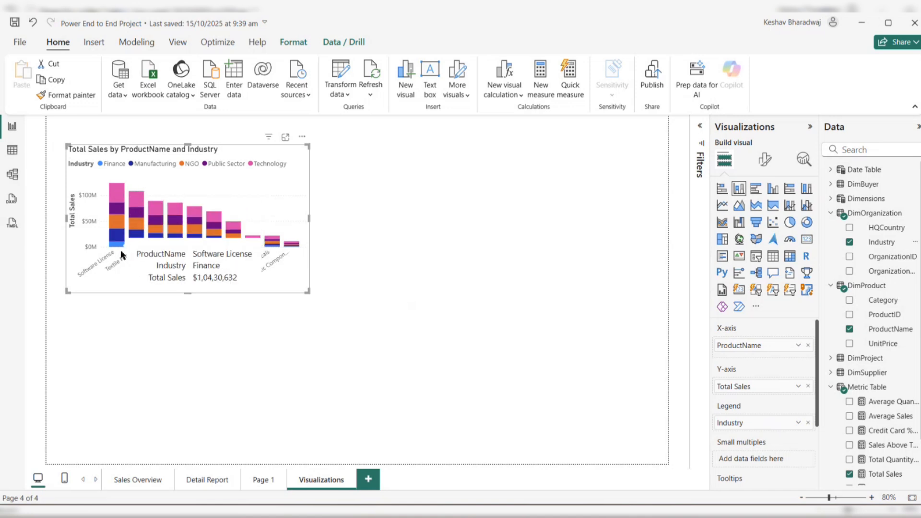
mouse_move(118, 195)
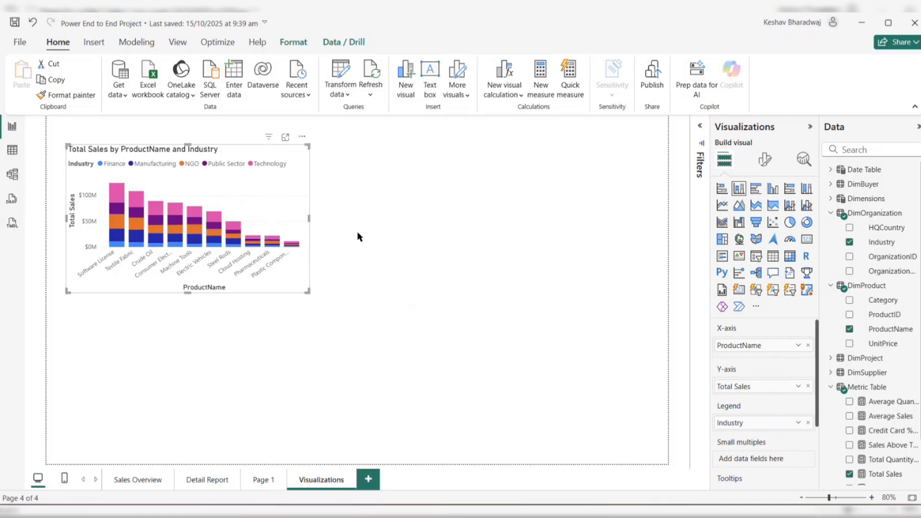
click(559, 244)
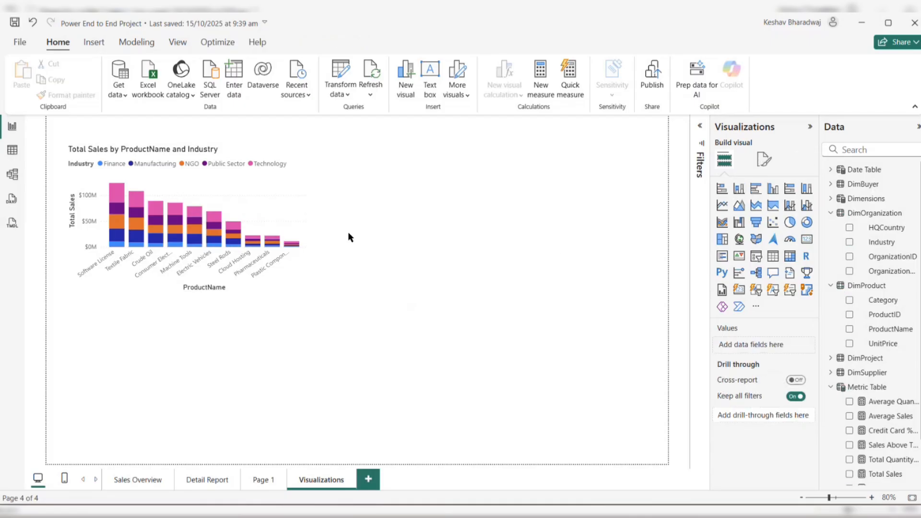
Duplicate the stacked column chart beside the original, convert the copy to a clustered column chart and inspect its bars by industry.
click(291, 219)
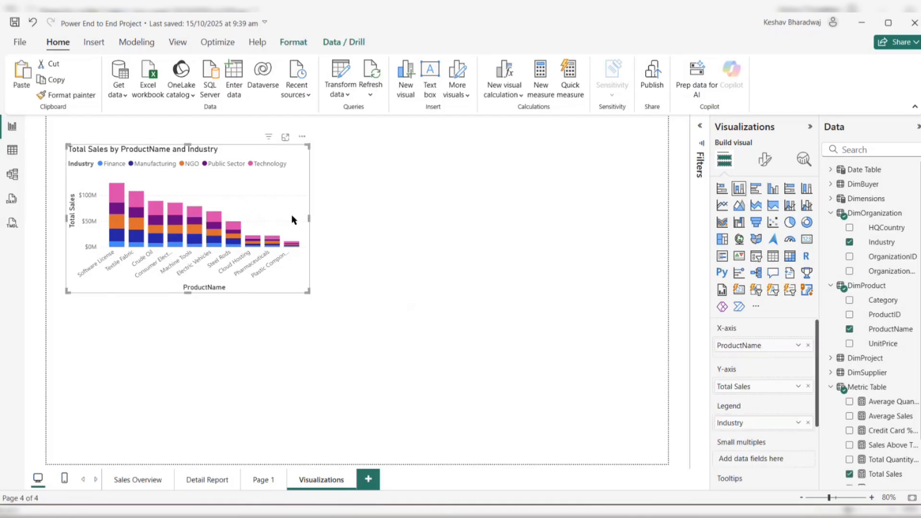
drag(292, 219, 539, 211)
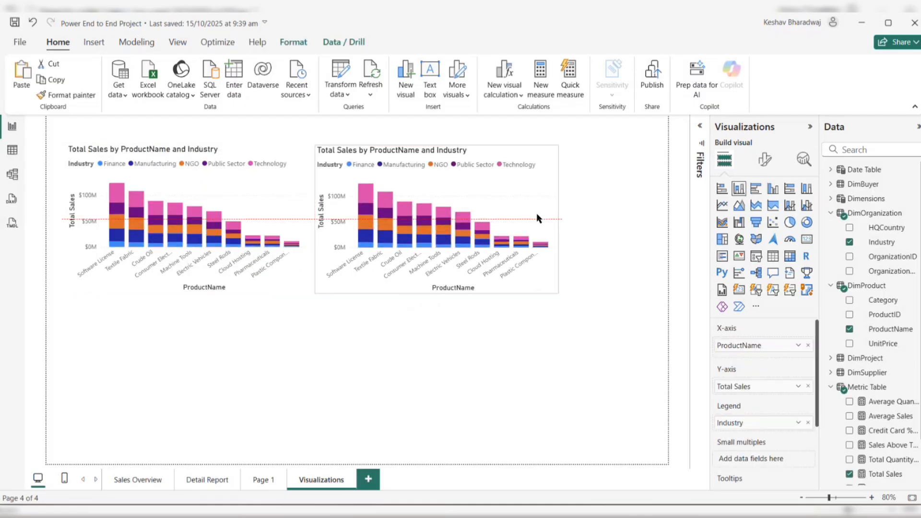
click(772, 191)
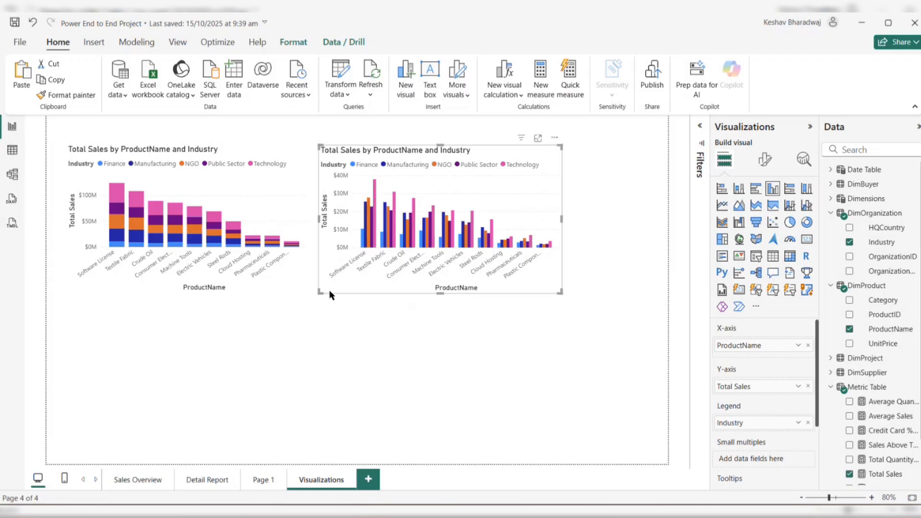
ctrl+scroll(375, 235, up, 6)
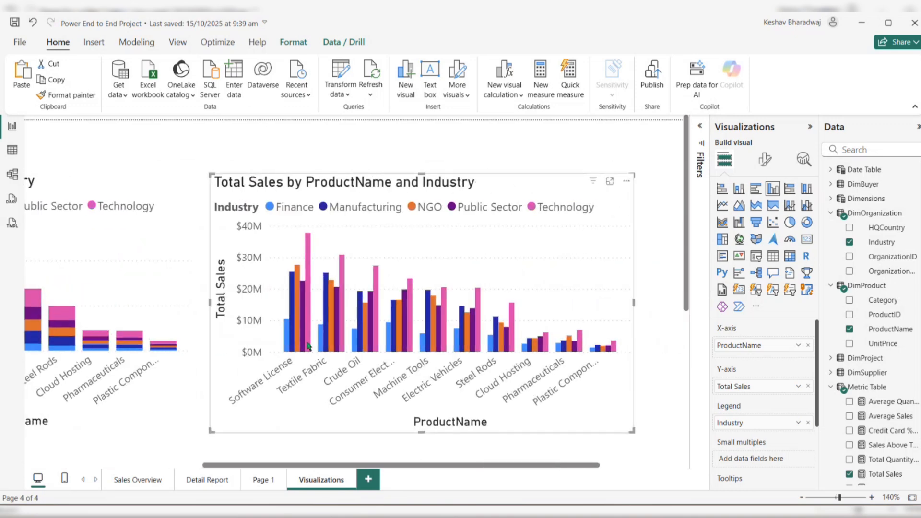
mouse_move(287, 345)
mouse_move(309, 304)
mouse_move(349, 264)
ctrl+scroll(349, 263, down, 4)
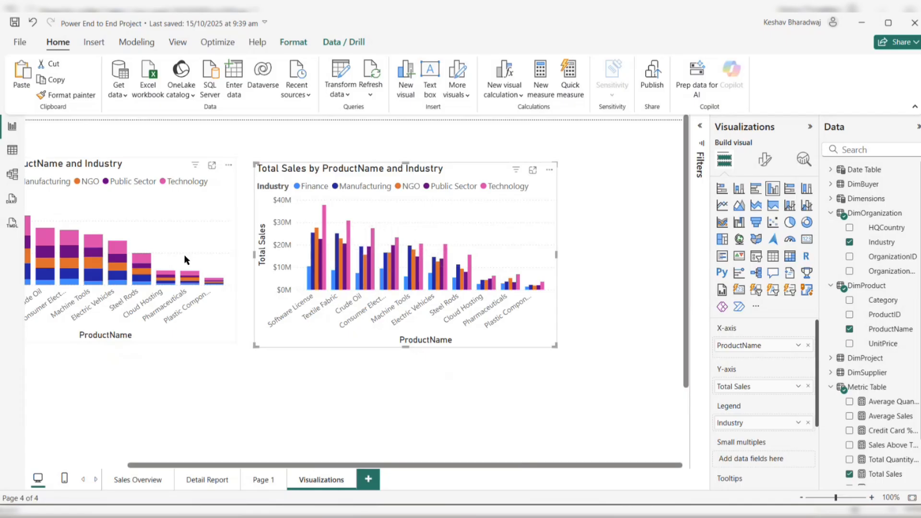
ctrl+scroll(187, 259, down, 6)
double_click(254, 221)
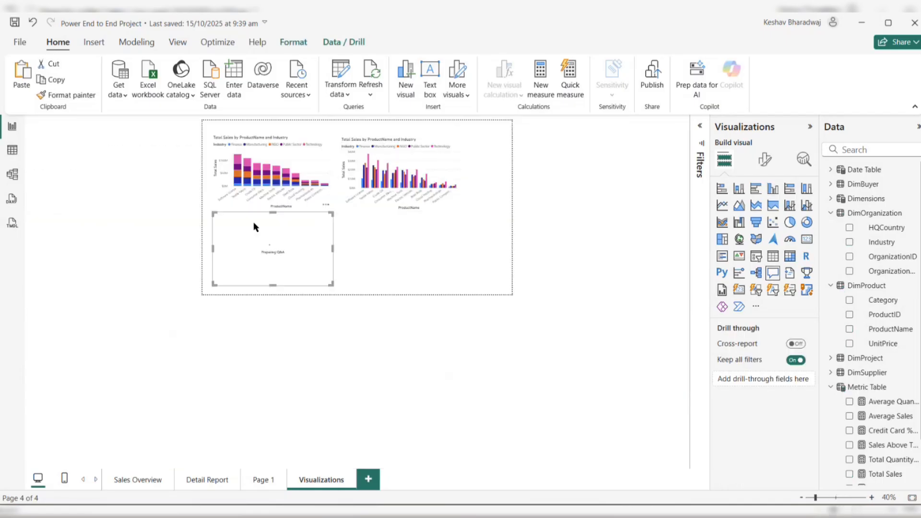
click(910, 499)
click(301, 291)
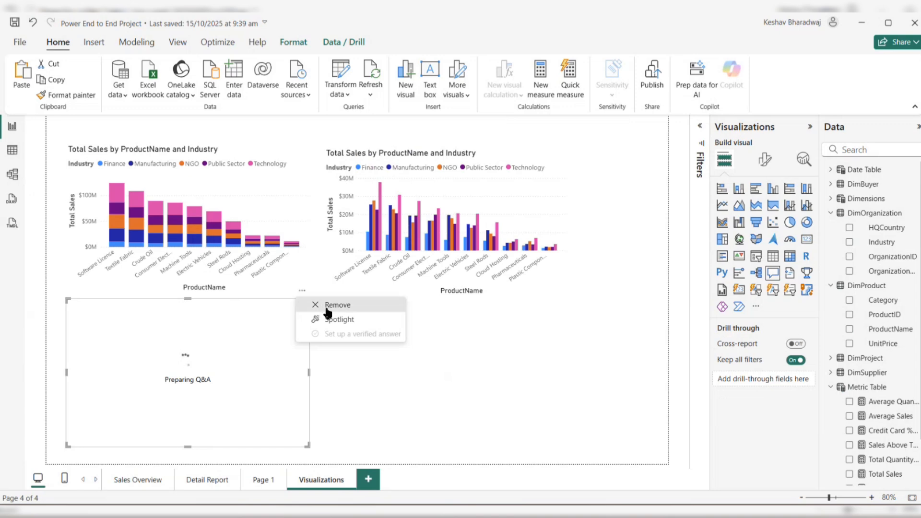
click(326, 310)
Duplicate the stacked column chart below the original and convert the copy to a stacked bar chart.
click(286, 220)
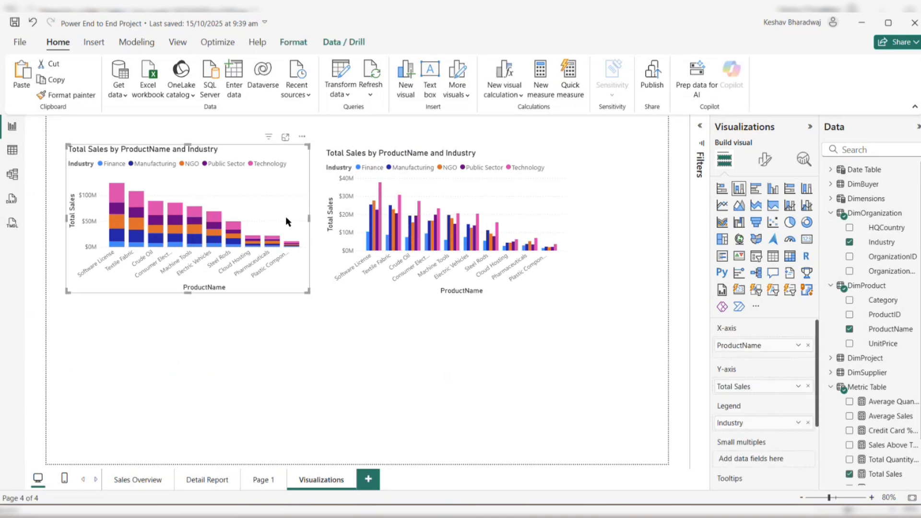
key(ctrl+c)
key(ctrl+v)
drag(282, 214, 279, 370)
click(722, 189)
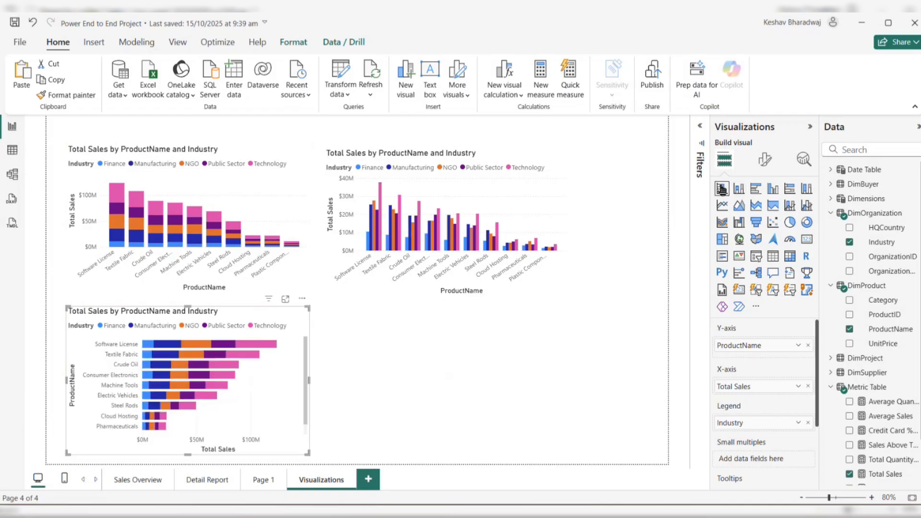
scroll(260, 388, down, 1)
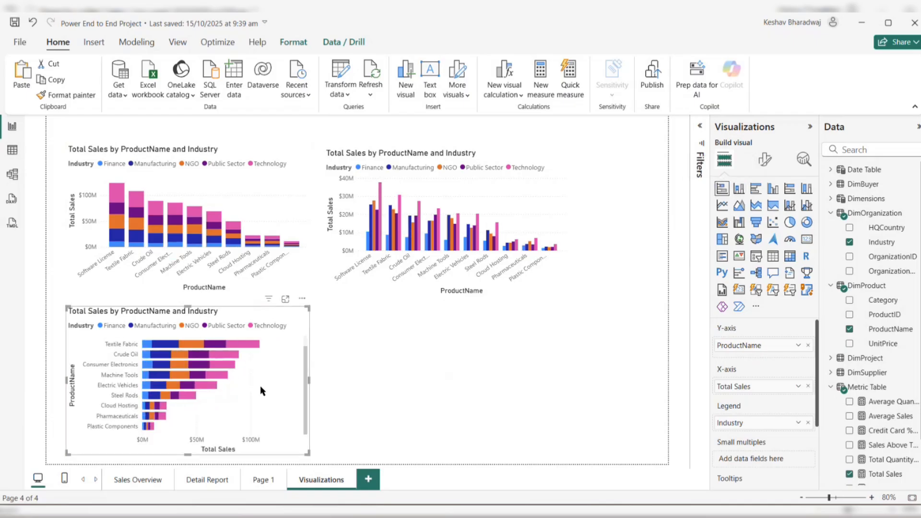
scroll(260, 386, up, 1)
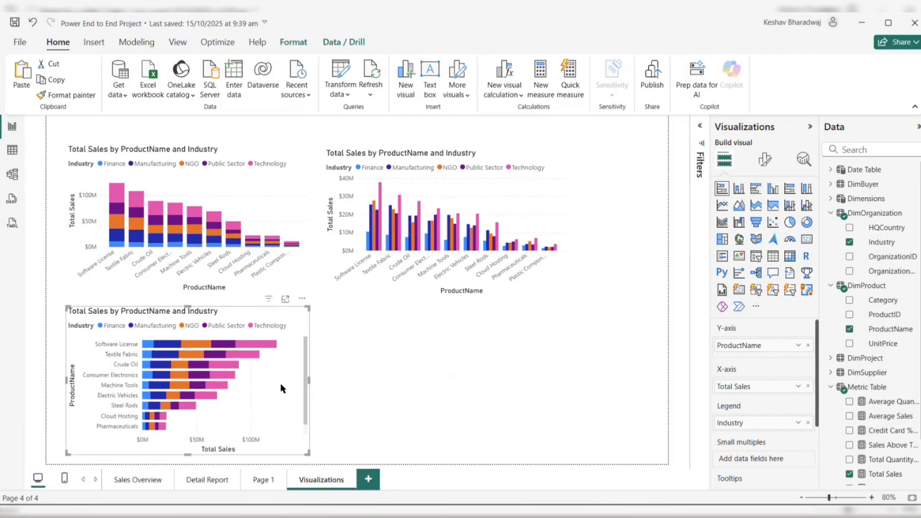
Place another copy beside the stacked bar chart, convert it to a clustered bar chart and inspect its bars.
key(ctrl+v)
drag(281, 384, 544, 378)
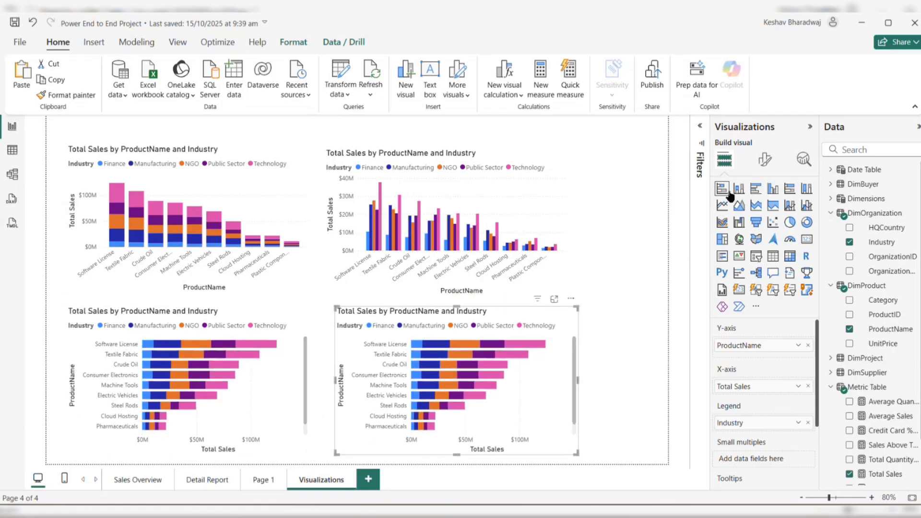
click(756, 189)
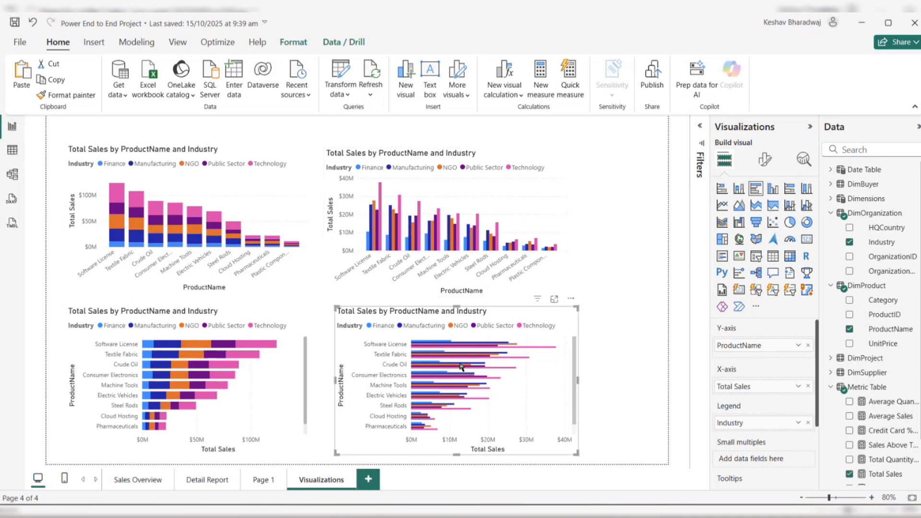
mouse_move(468, 357)
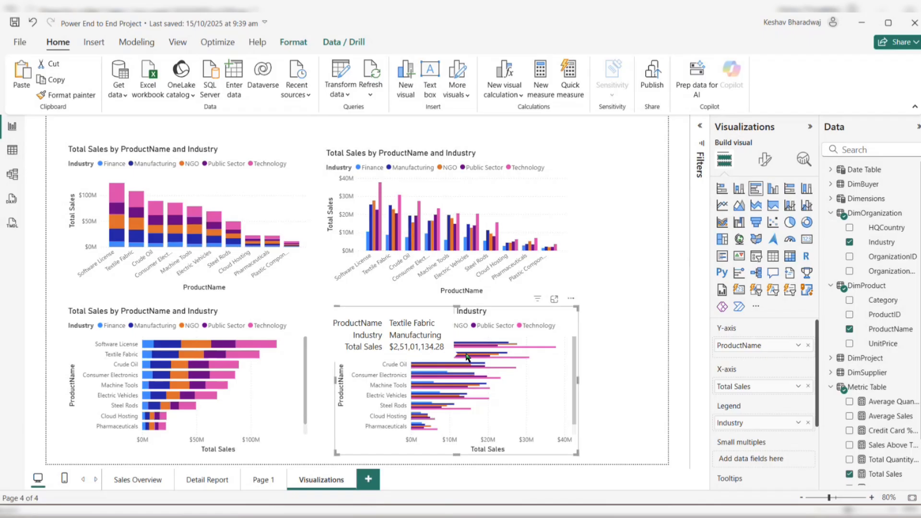
click(603, 341)
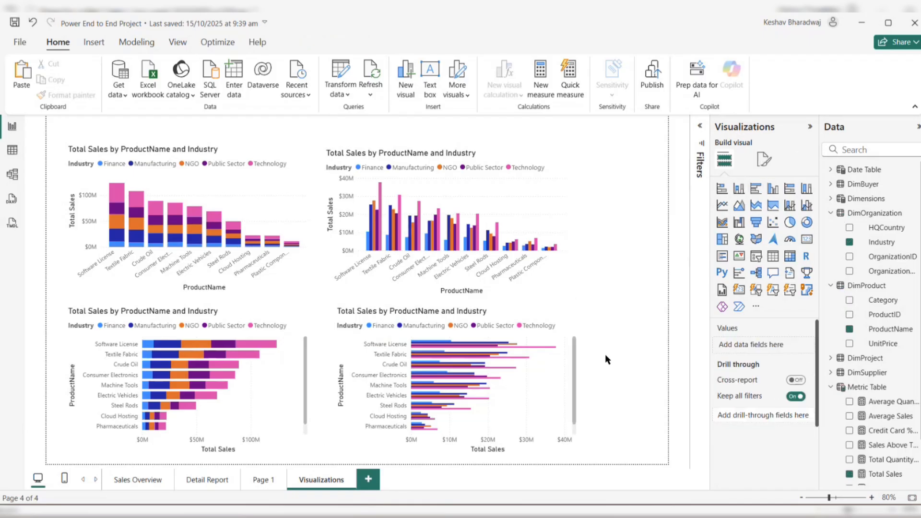
Set the Visualizations page canvas to a custom size of 2240 px high and 4000 px wide.
click(515, 391)
click(606, 398)
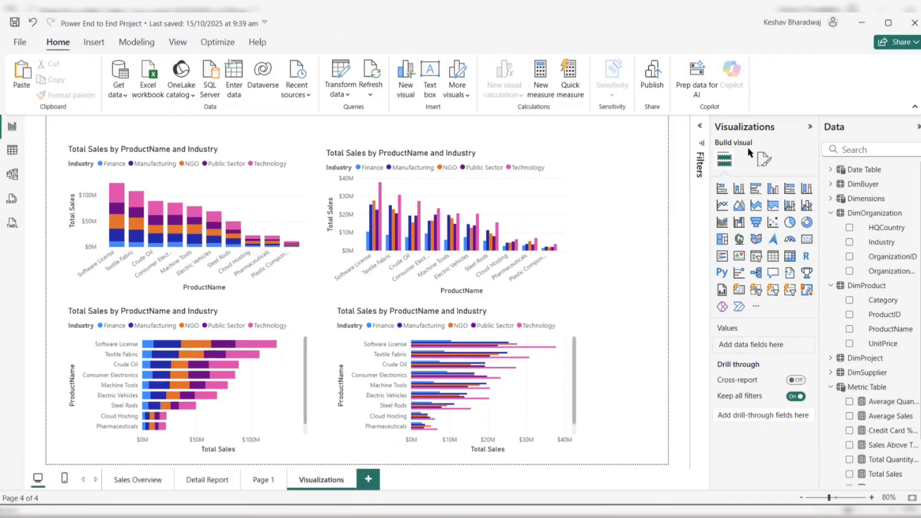
click(765, 160)
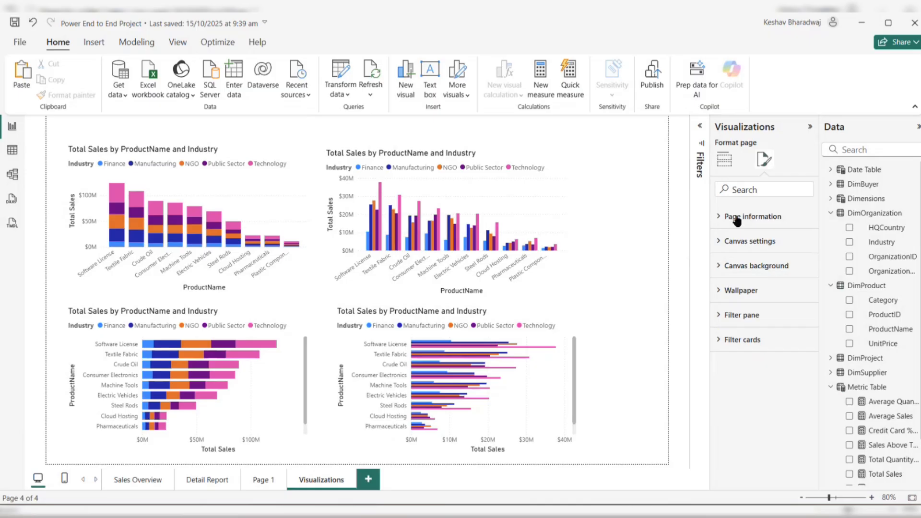
click(728, 242)
click(743, 283)
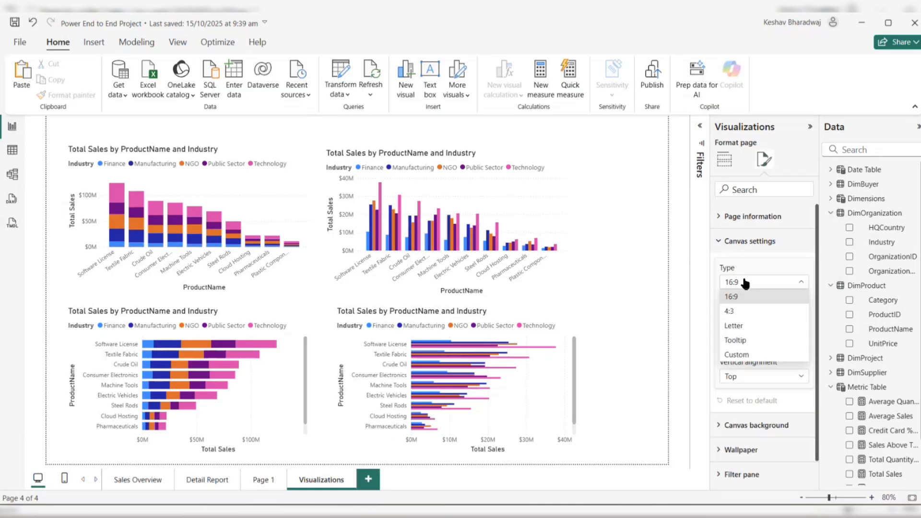
click(734, 358)
double_click(729, 315)
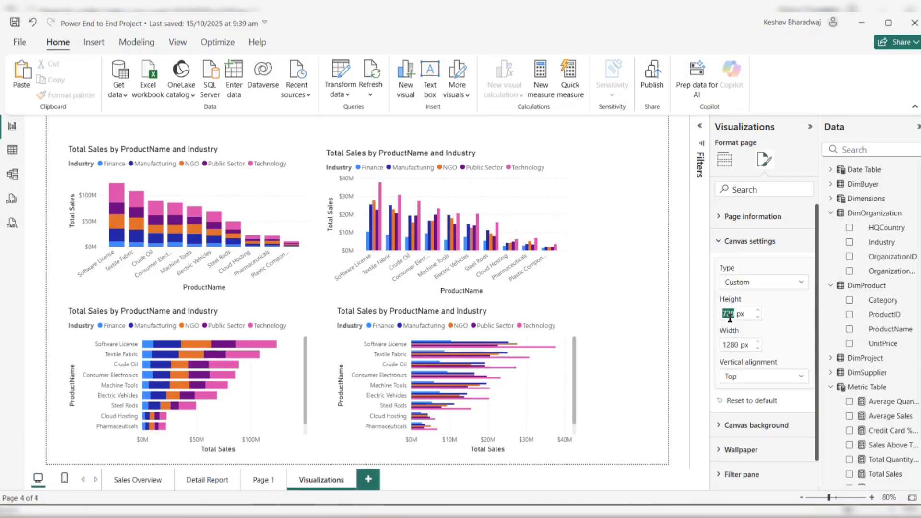
text(2240)
double_click(729, 345)
text(4000)
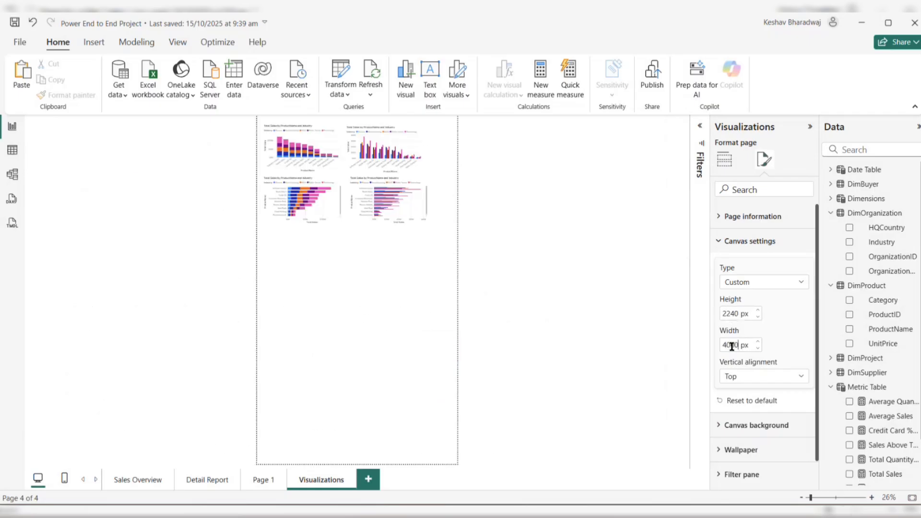
key(Return)
click(410, 257)
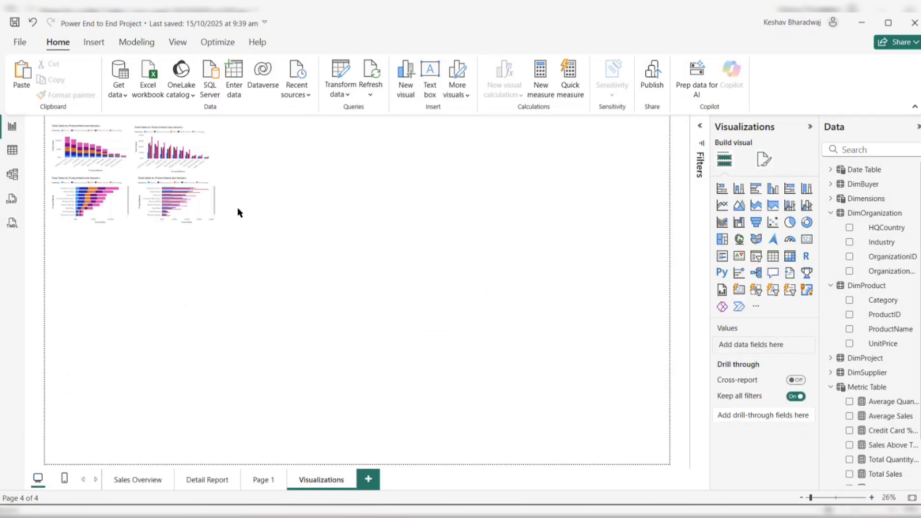
Move the clustered and stacked bar charts lower on the page, aligned side by side below the column charts.
drag(194, 234, 235, 294)
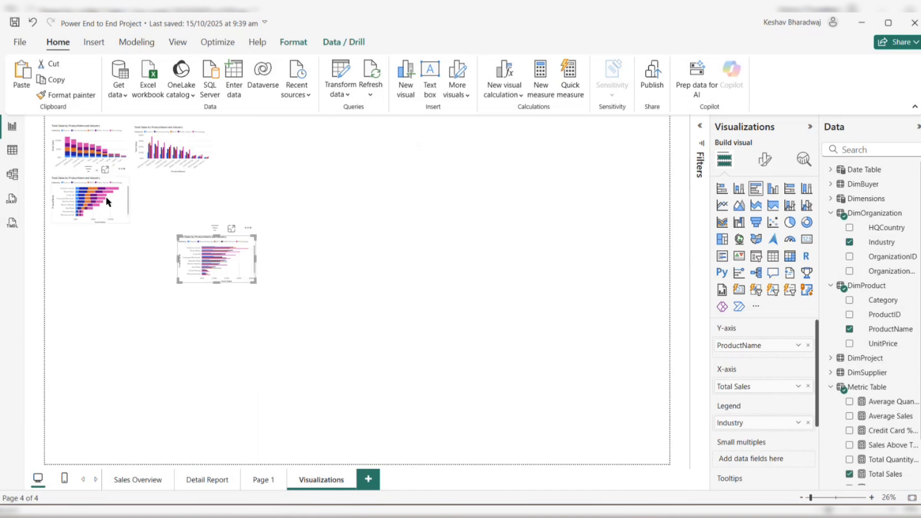
drag(99, 217, 94, 242)
drag(192, 248, 111, 200)
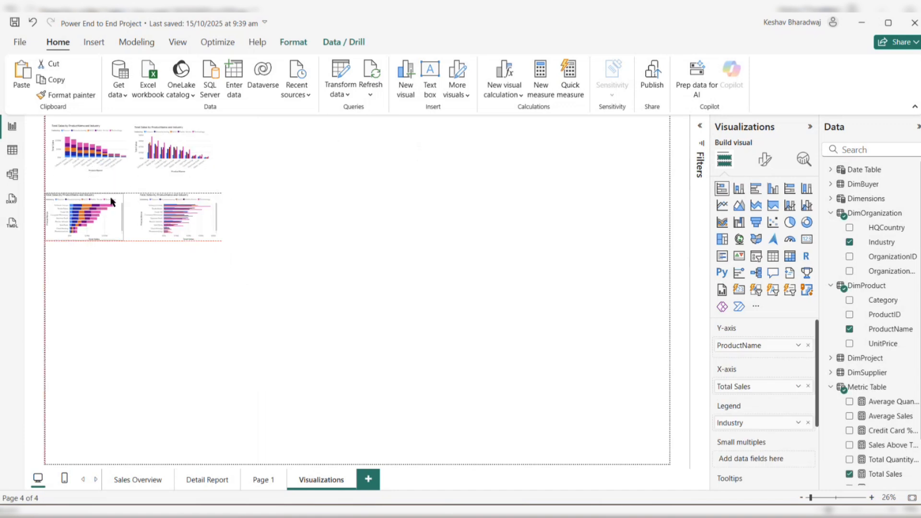
click(477, 222)
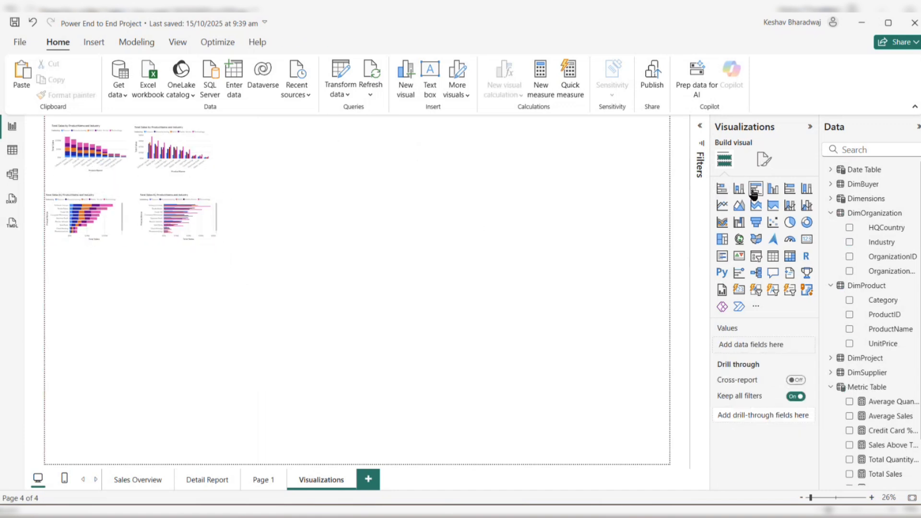
Add an empty line chart at the top of the page, beside the clustered column chart.
click(722, 205)
drag(112, 268, 423, 215)
drag(386, 191, 376, 186)
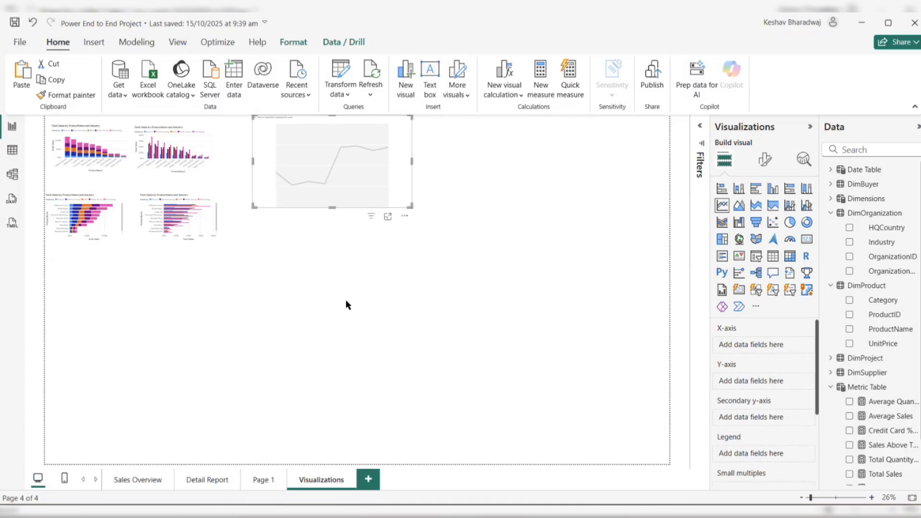
scroll(347, 303, up, 6)
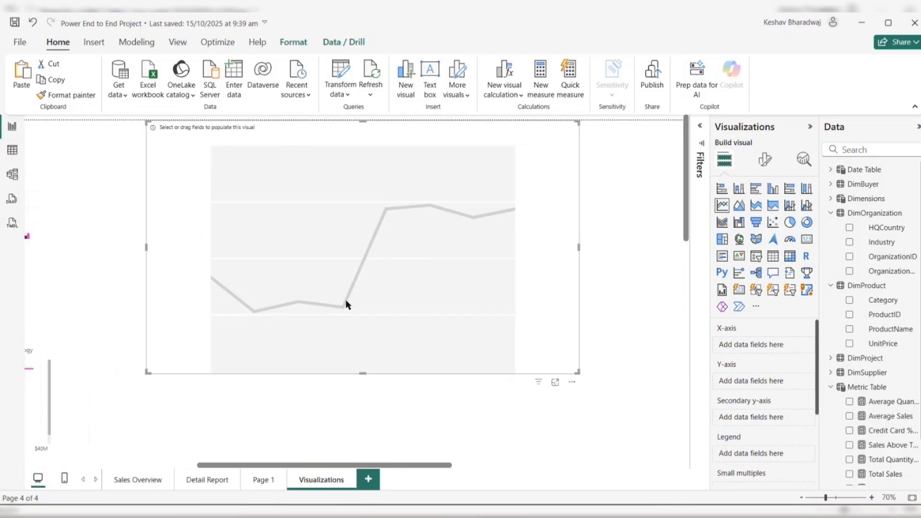
Adjust the positions of the two column charts in the page's upper row.
drag(292, 295, 317, 244)
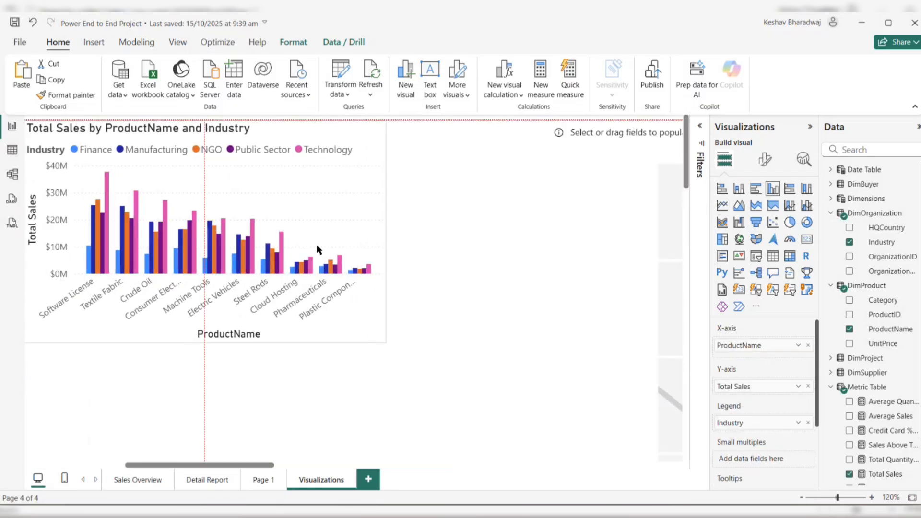
scroll(390, 246, left, 5)
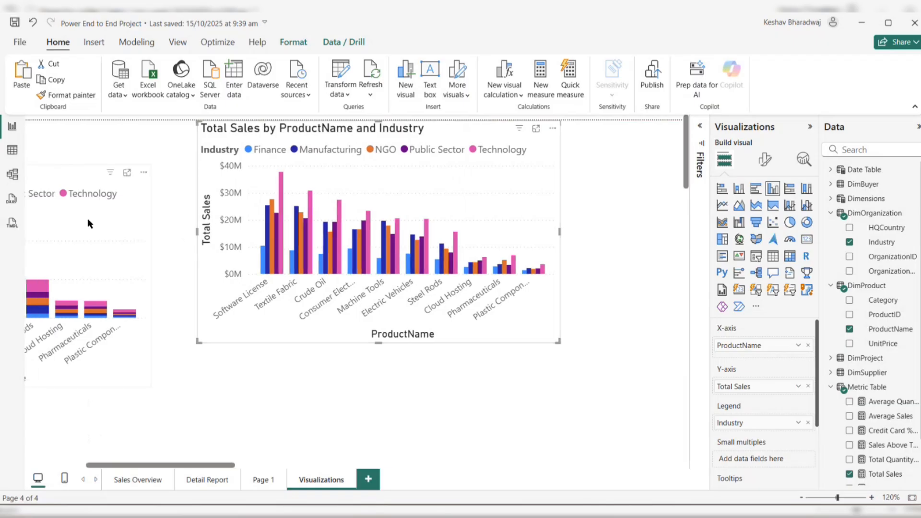
click(100, 184)
drag(264, 193, 248, 195)
Move the empty line chart closer to the clustered column chart and reduce its height.
scroll(467, 192, right, 6)
drag(582, 224, 422, 188)
scroll(461, 217, down, 4)
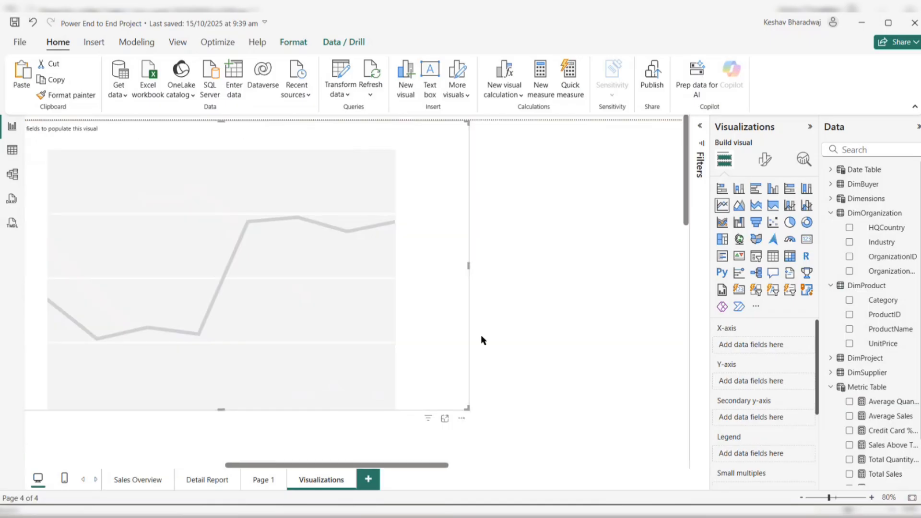
drag(472, 406, 448, 298)
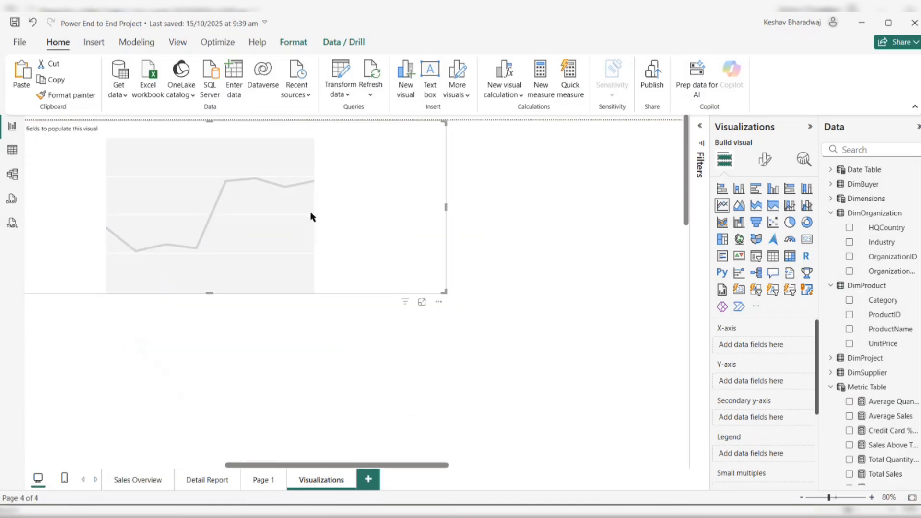
scroll(310, 214, left, 3)
scroll(311, 216, left, 3)
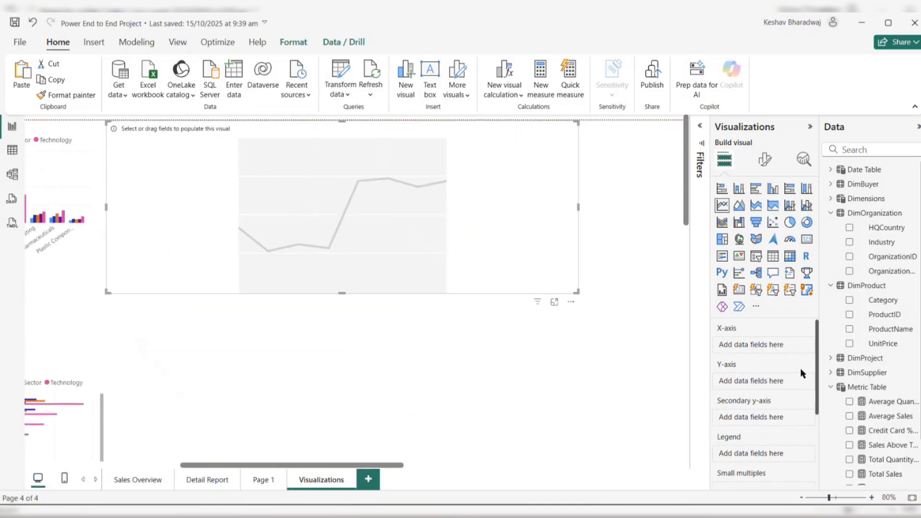
Put Date from Date Table on the line chart's X-axis and remove the Quarter, Month and Day levels, keeping only Year.
click(831, 170)
drag(874, 185, 757, 349)
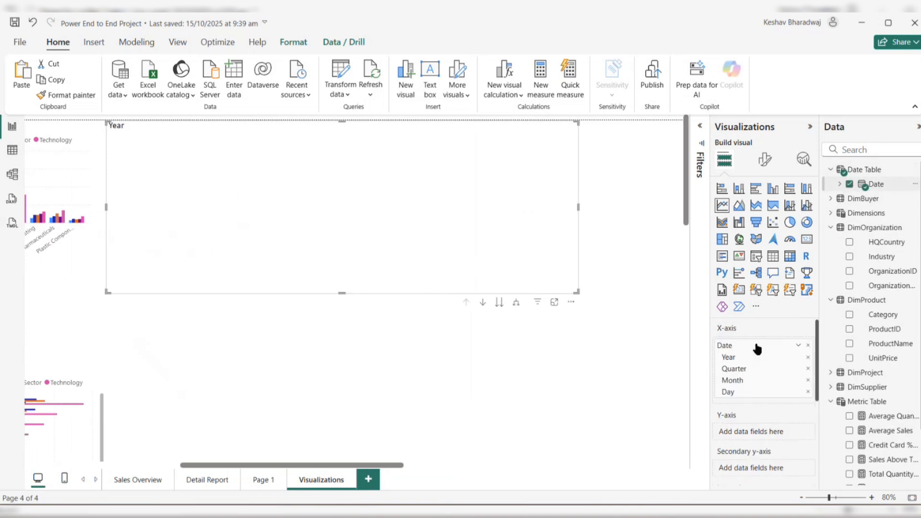
click(807, 369)
click(807, 369)
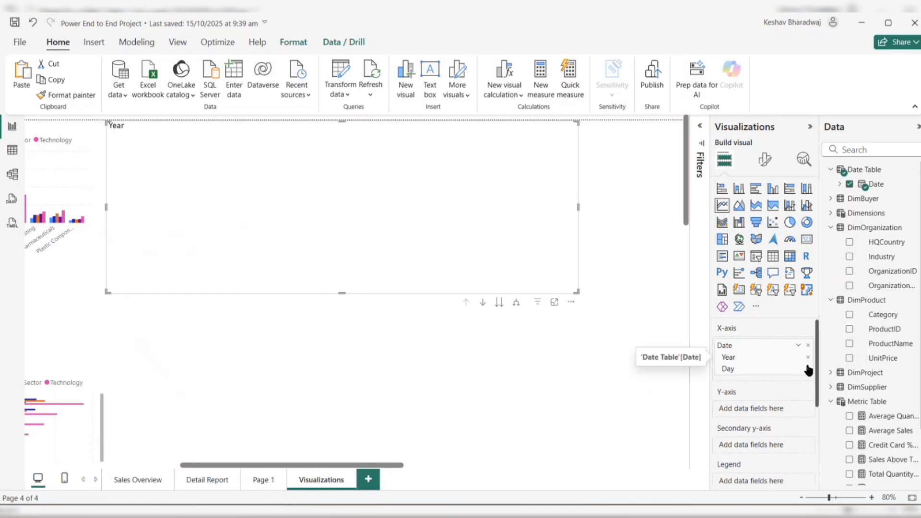
click(808, 369)
click(507, 386)
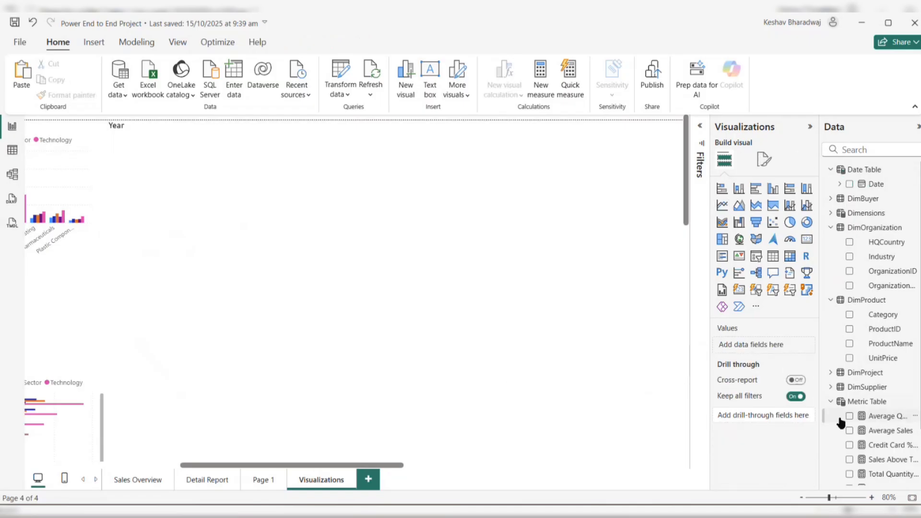
Put Total Sales on the line chart's Y-axis and fine-tune the chart's position and size.
scroll(859, 424, down, 3)
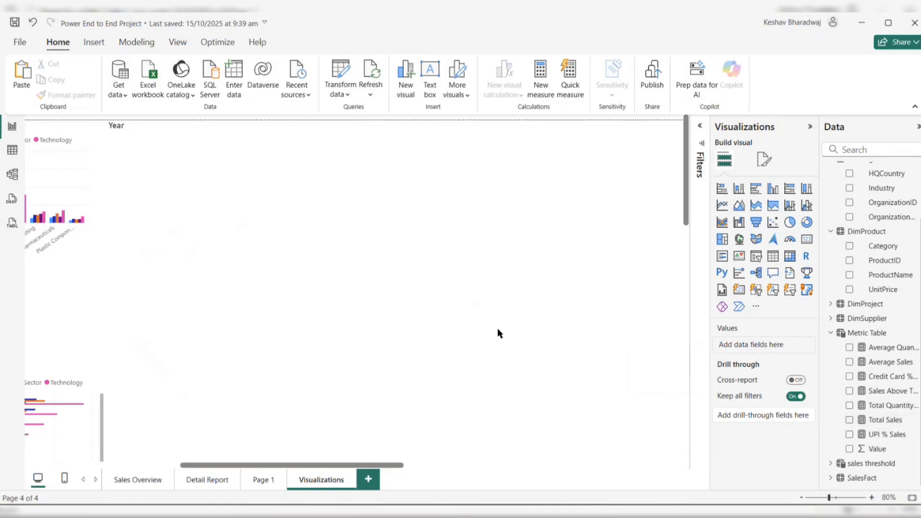
click(374, 232)
drag(886, 420, 774, 398)
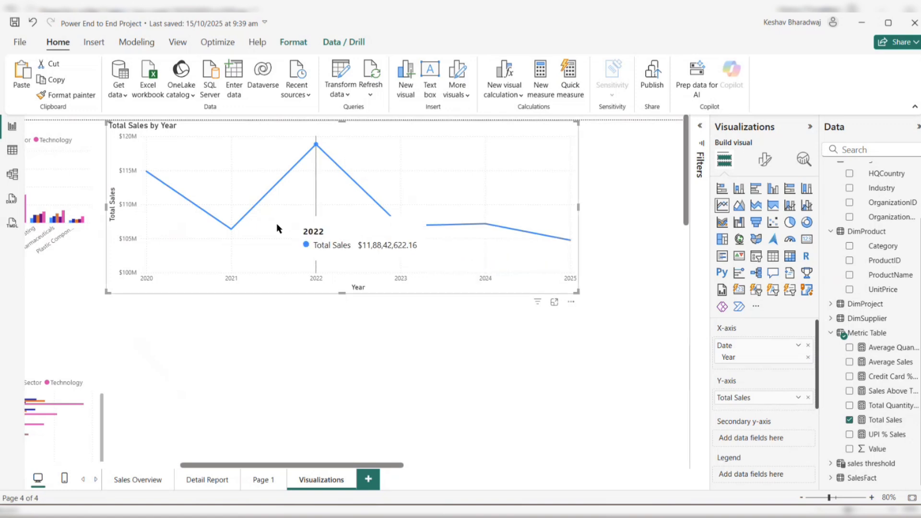
drag(270, 214, 290, 214)
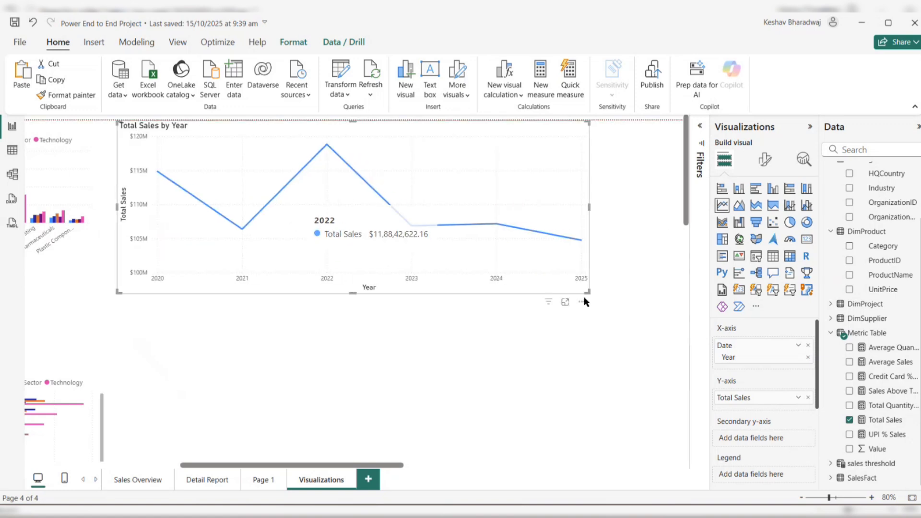
drag(586, 292, 584, 292)
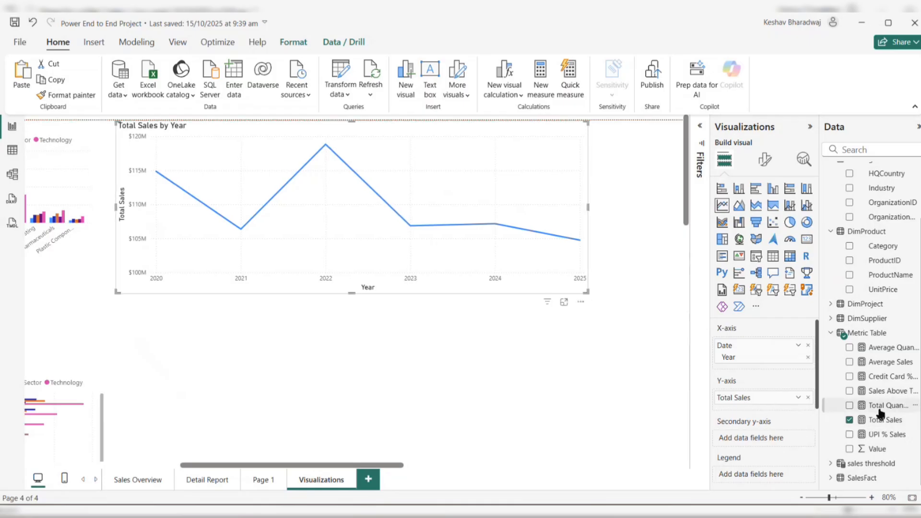
Add Total Quantity Sold to the line chart on the secondary Y-axis and inspect both yearly trends.
drag(879, 410, 768, 407)
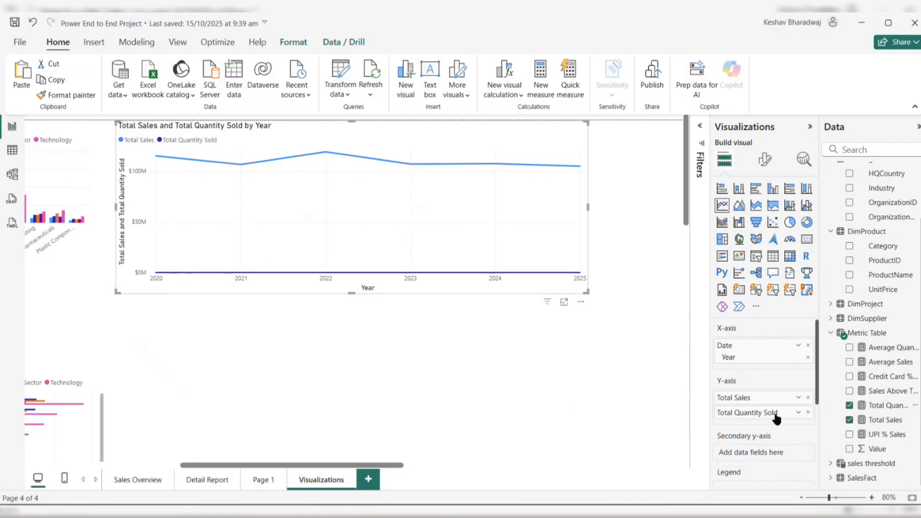
drag(763, 426, 758, 456)
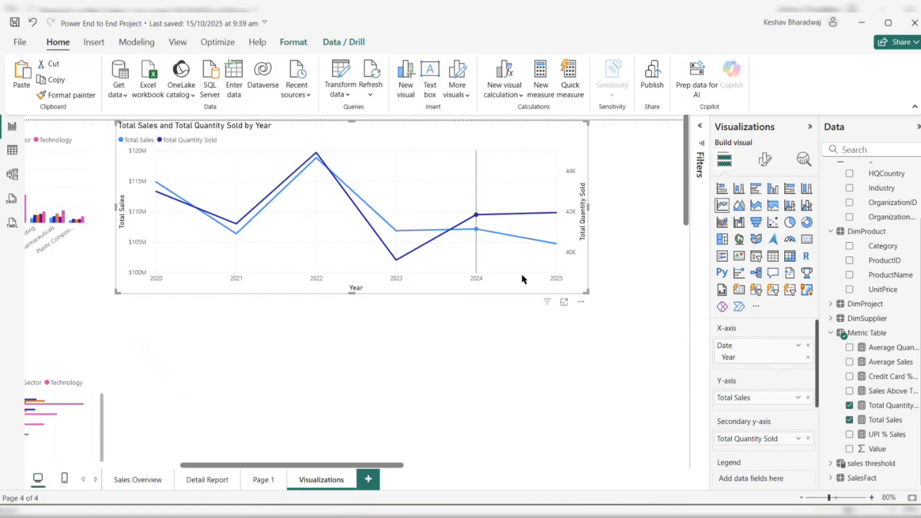
click(546, 341)
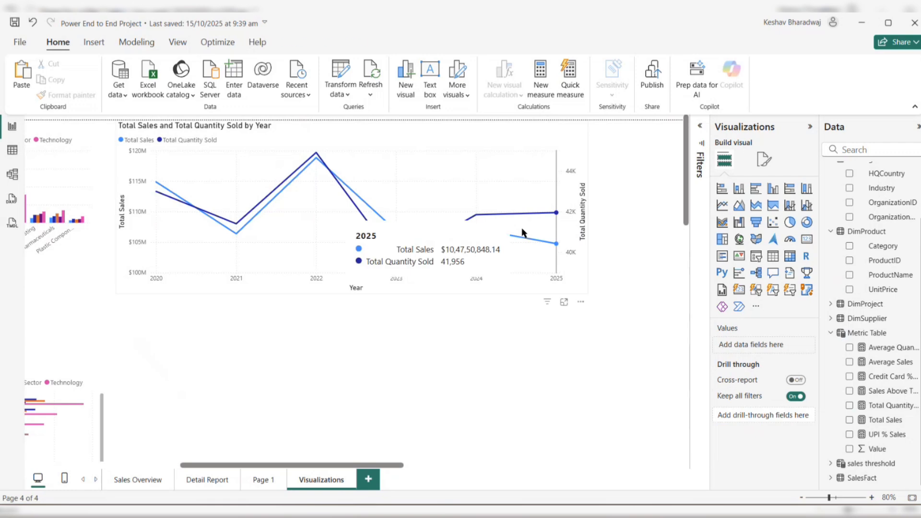
click(422, 173)
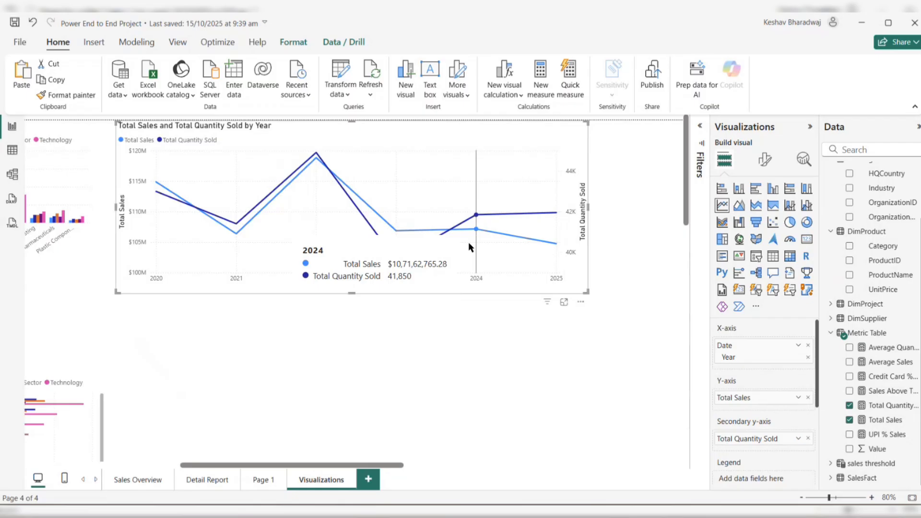
Duplicate the line chart below the original, convert the copy to an area chart and inspect its yearly values.
key(Delete)
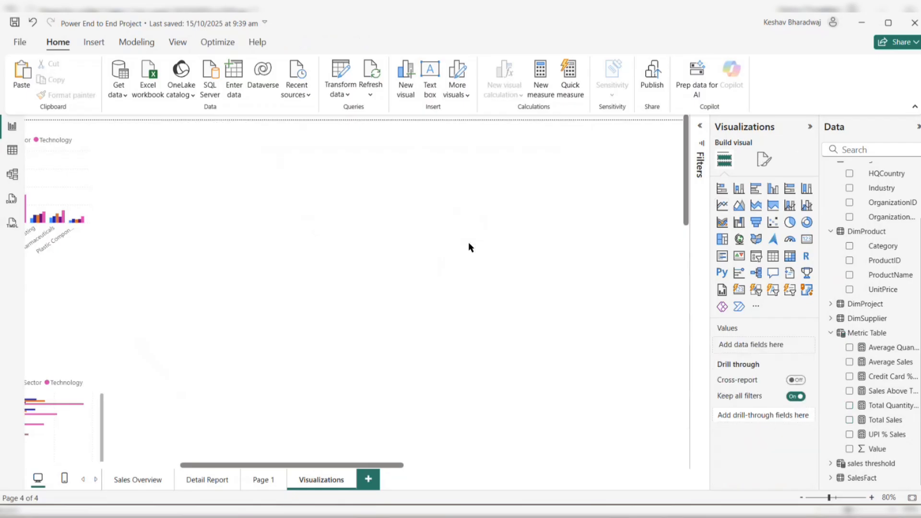
key(ctrl+z)
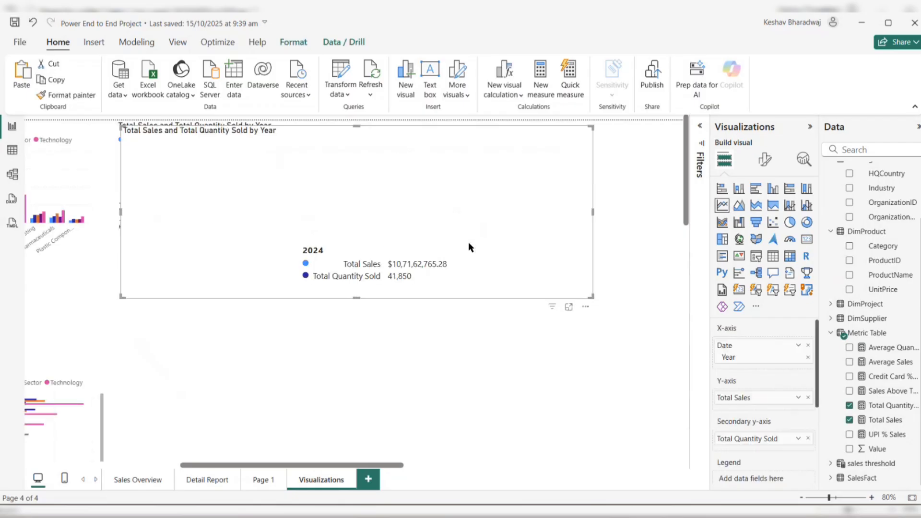
key(ctrl+v)
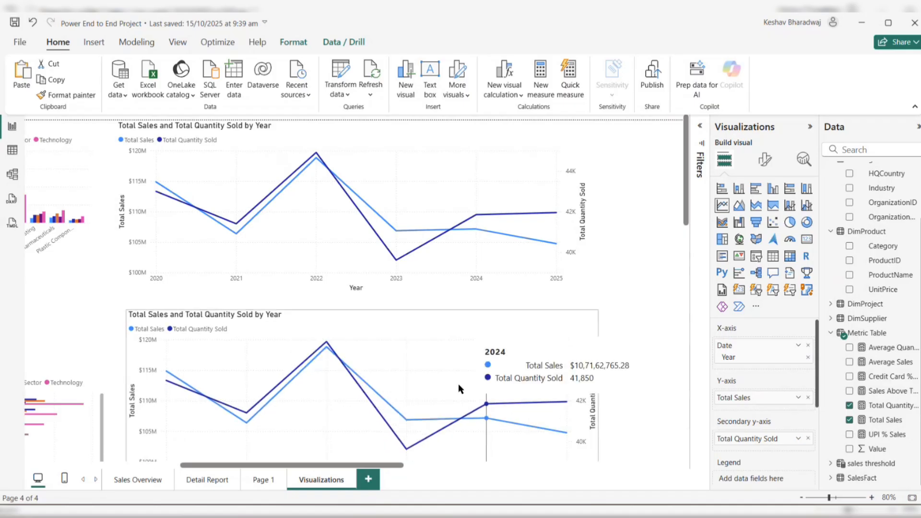
click(738, 205)
scroll(616, 283, down, 3)
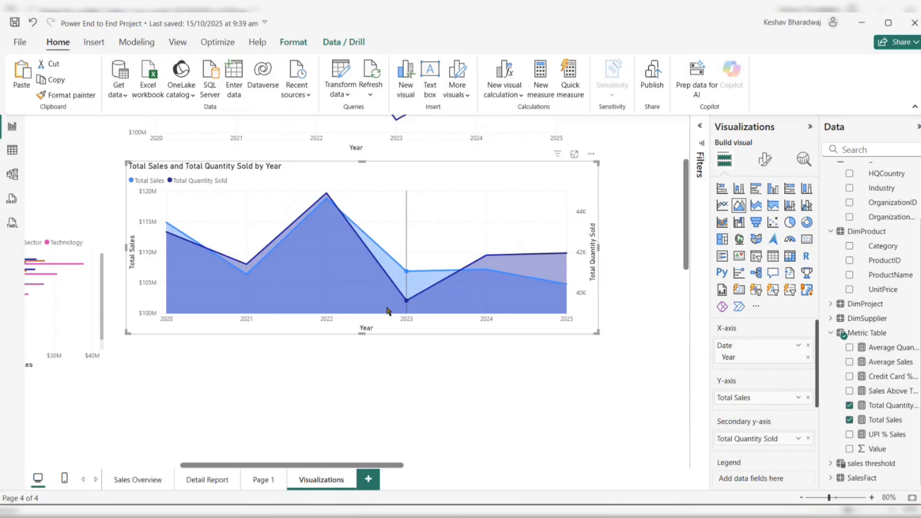
mouse_move(545, 264)
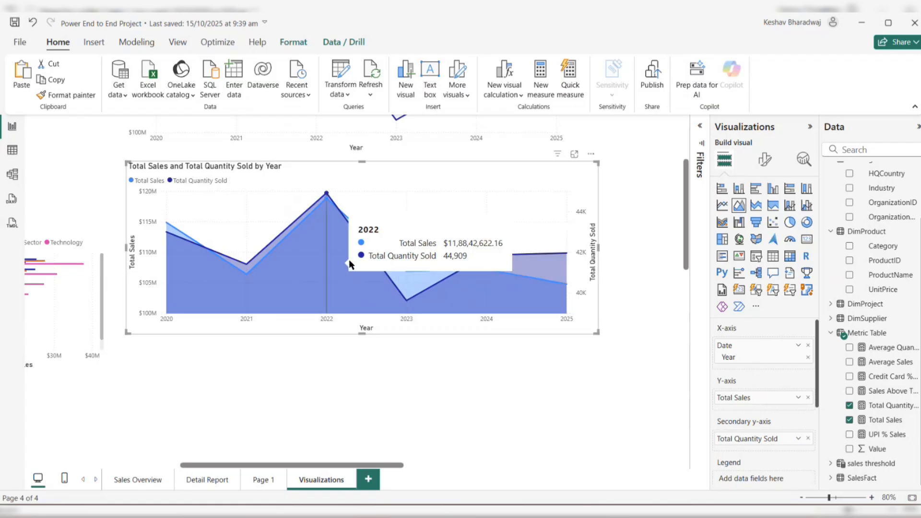
click(614, 353)
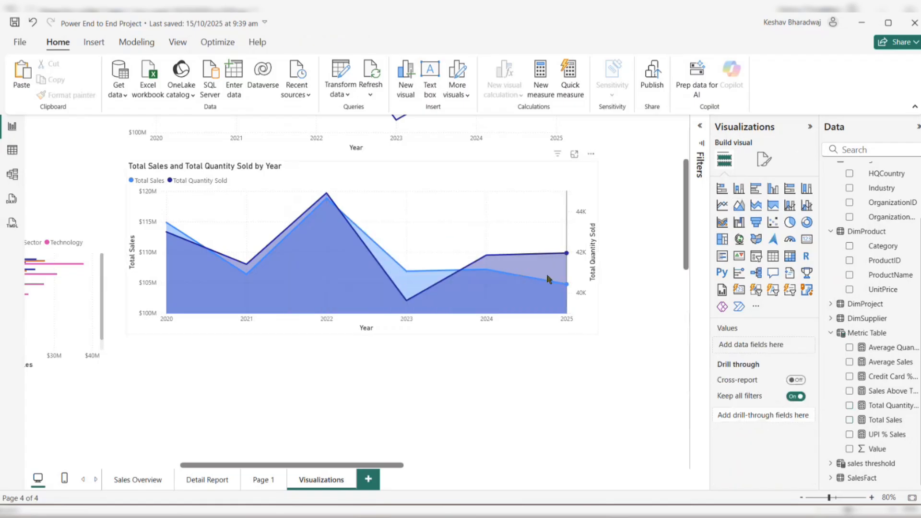
scroll(557, 353, down, 3)
scroll(558, 353, down, 1)
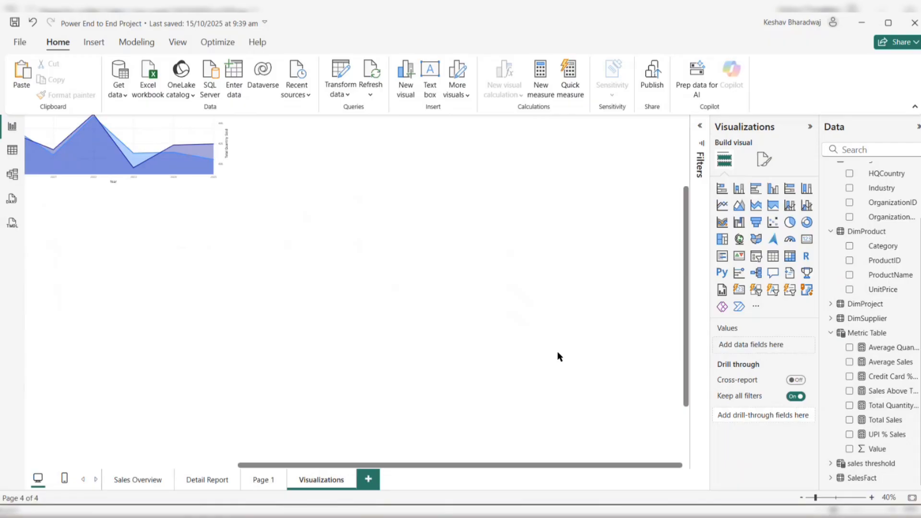
scroll(376, 257, up, 4)
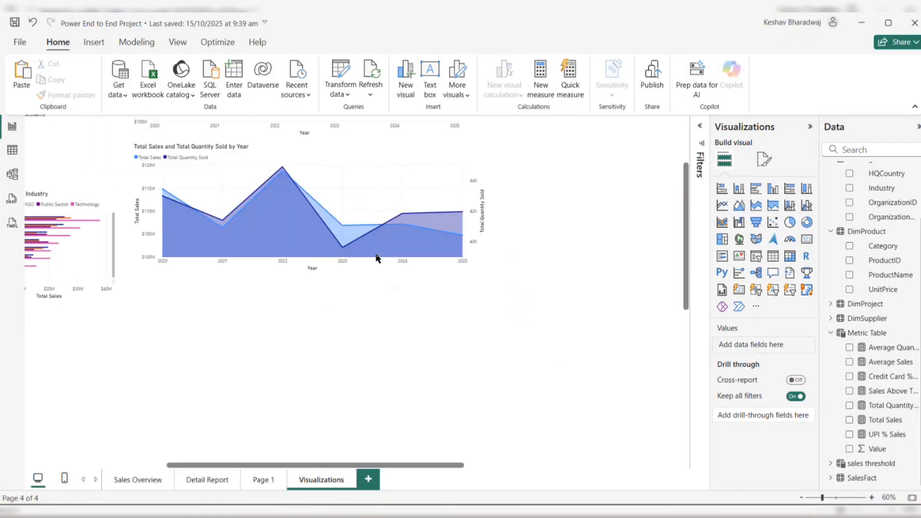
Insert a line and stacked column chart in the empty space beside the yearly line chart and enlarge it.
scroll(424, 264, down, 2)
scroll(422, 264, down, 2)
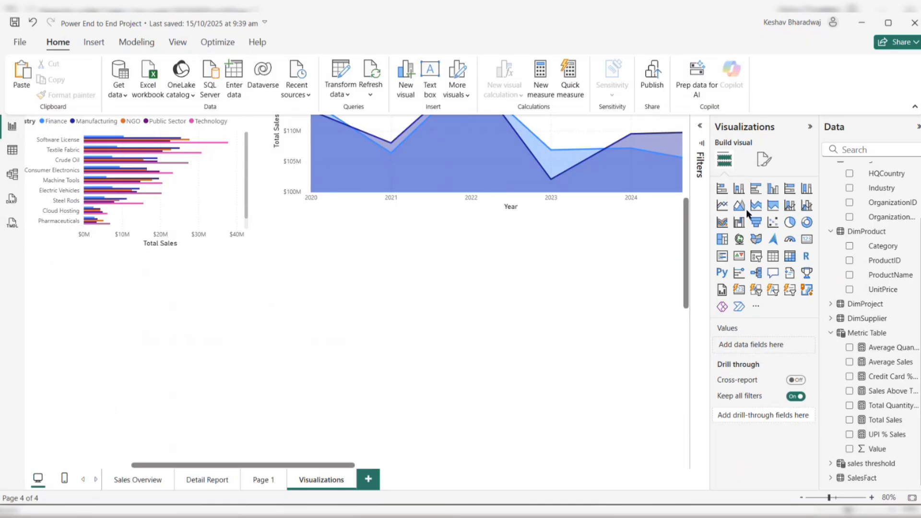
click(789, 205)
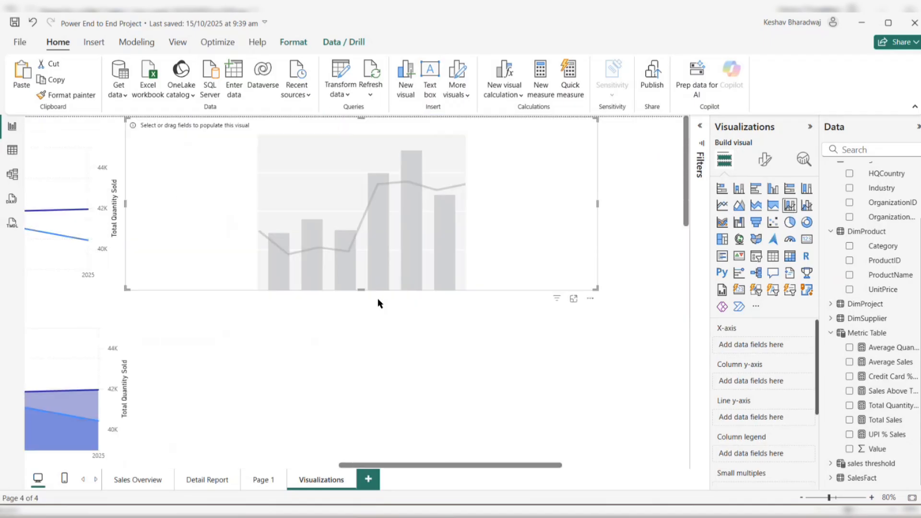
drag(338, 243, 378, 234)
drag(635, 292, 611, 360)
click(637, 284)
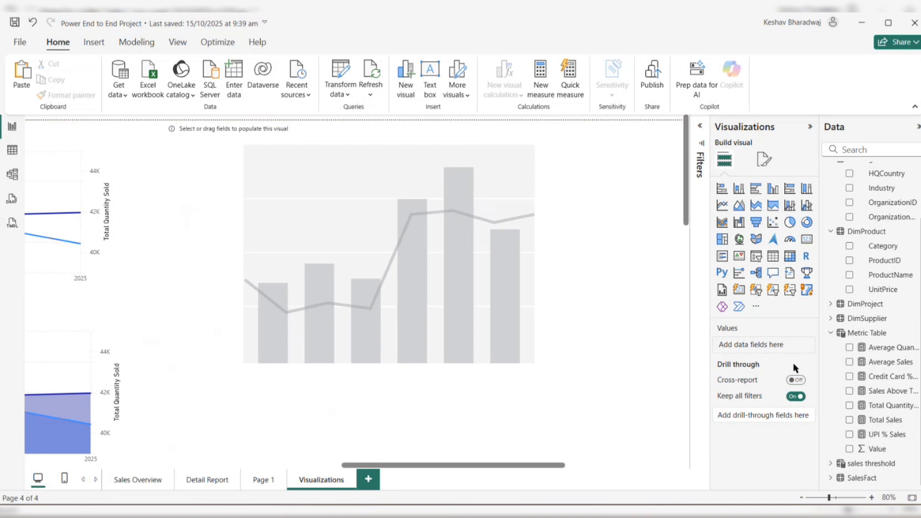
click(441, 270)
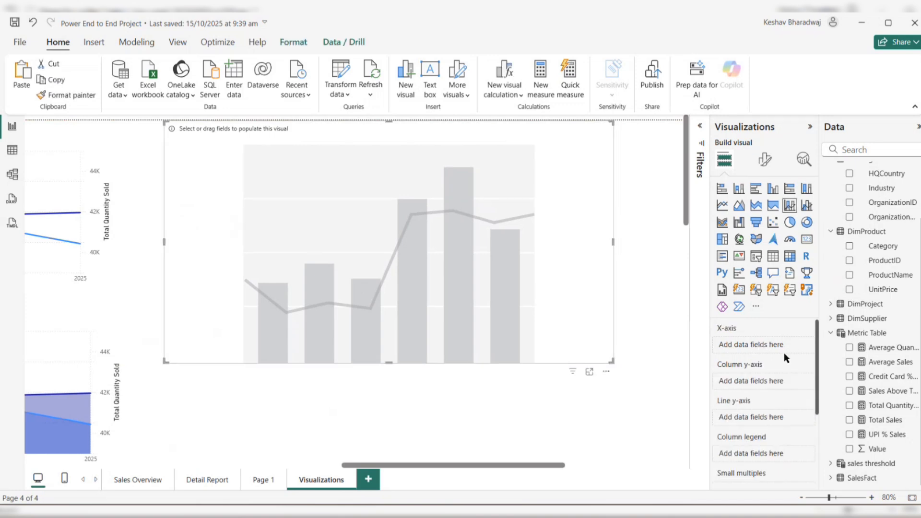
Put ProductName on the combo chart's X-axis and Total Sales on its column Y-axis.
drag(882, 274, 755, 341)
drag(877, 276, 772, 344)
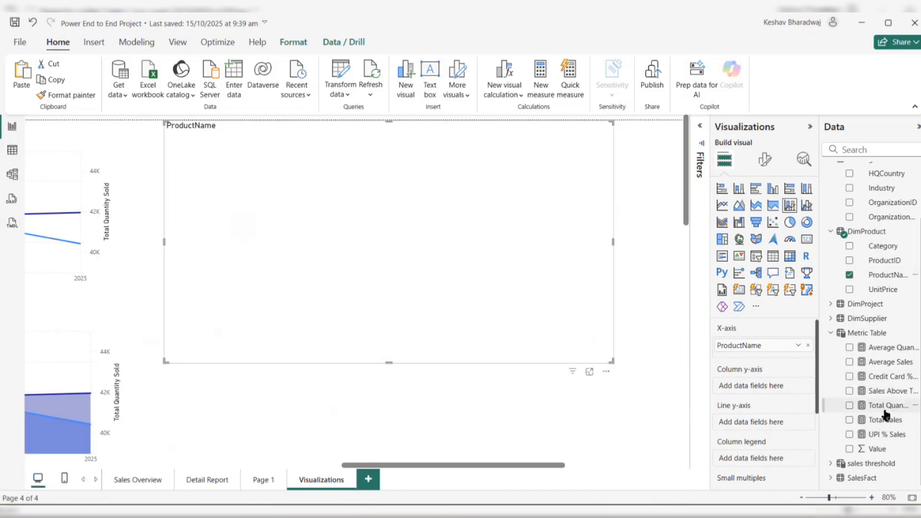
drag(885, 420, 765, 387)
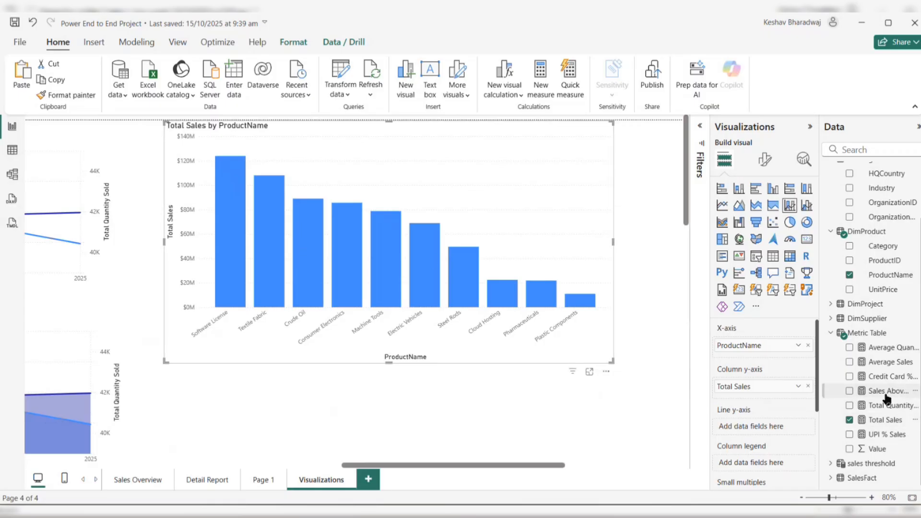
Add Total Quantity Sold as the combo chart's line, shift the chart slightly and split the columns by Industry.
drag(877, 406, 762, 423)
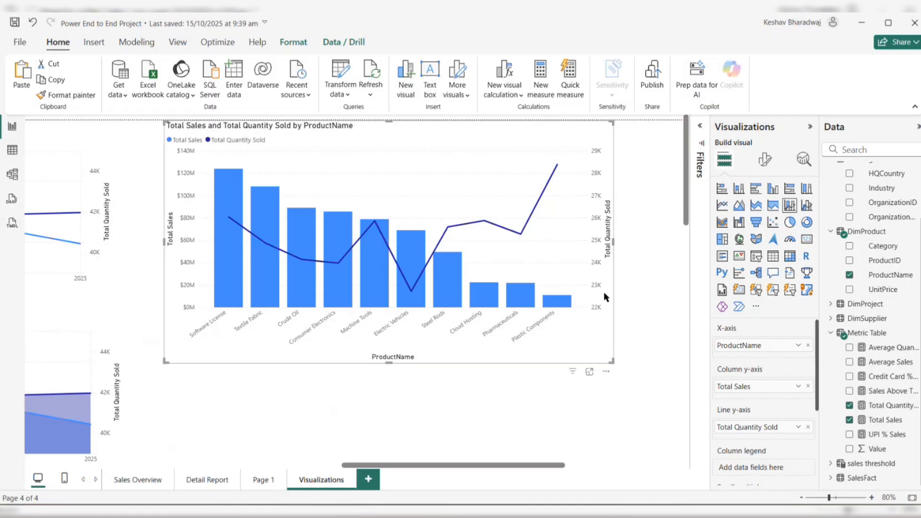
drag(604, 294, 620, 300)
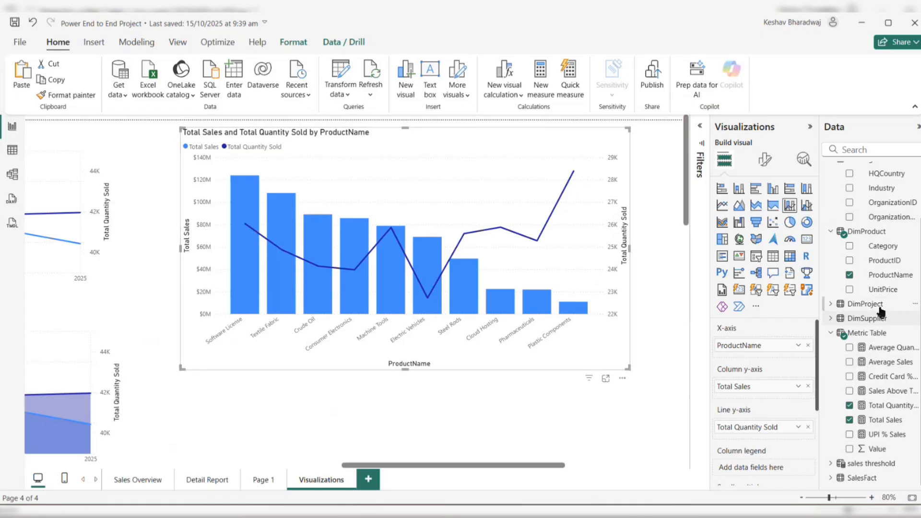
drag(882, 188, 748, 466)
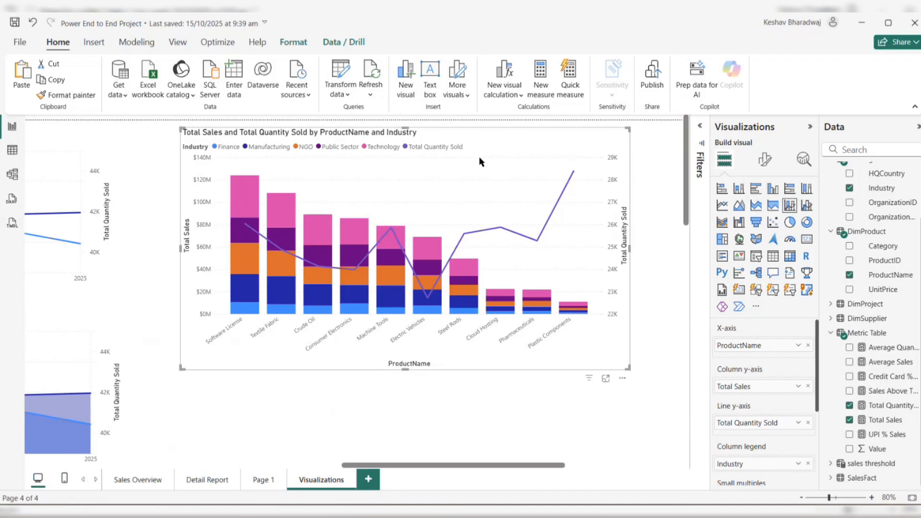
Duplicate the combo chart below the original and convert the copy to a line and clustered column chart.
key(ctrl+c)
key(ctrl+v)
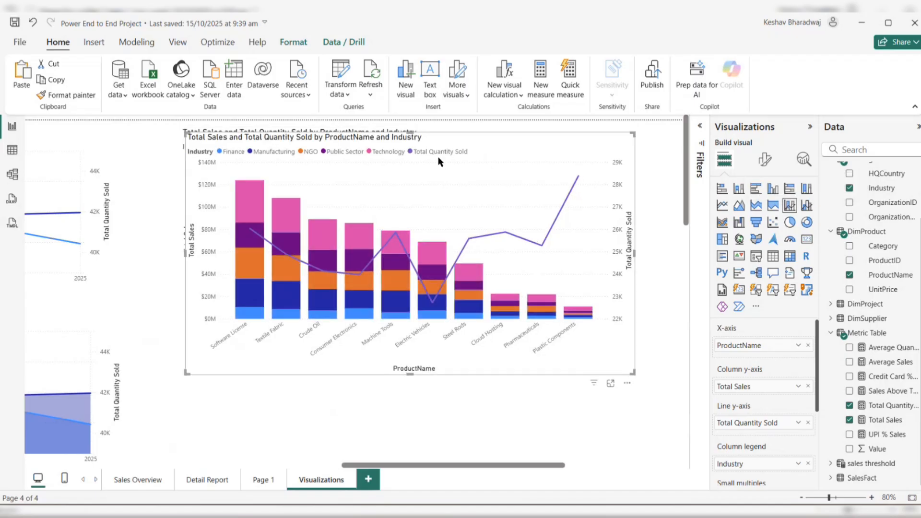
drag(438, 156, 440, 432)
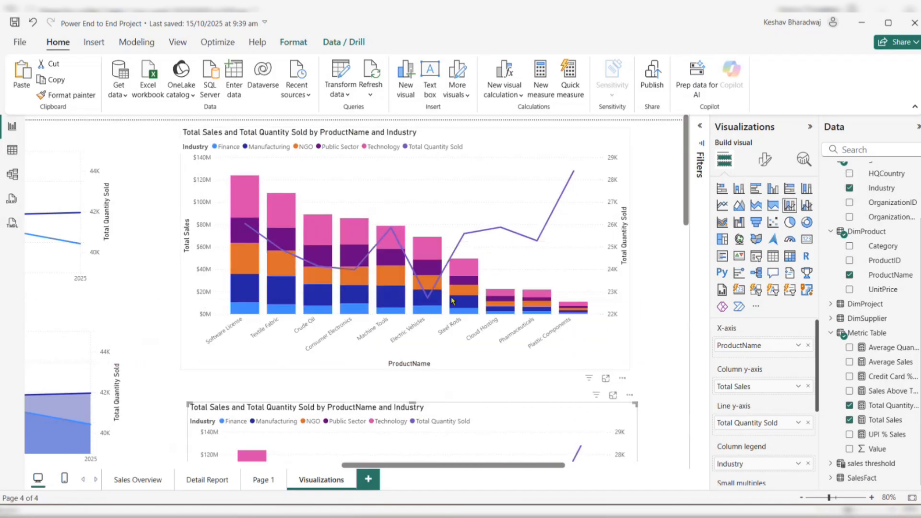
scroll(441, 423, down, 3)
click(806, 205)
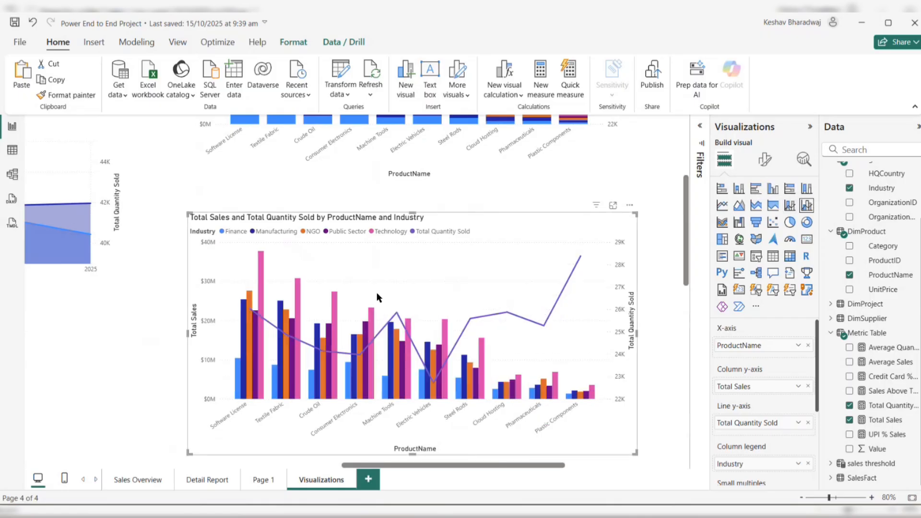
scroll(330, 338, down, 1)
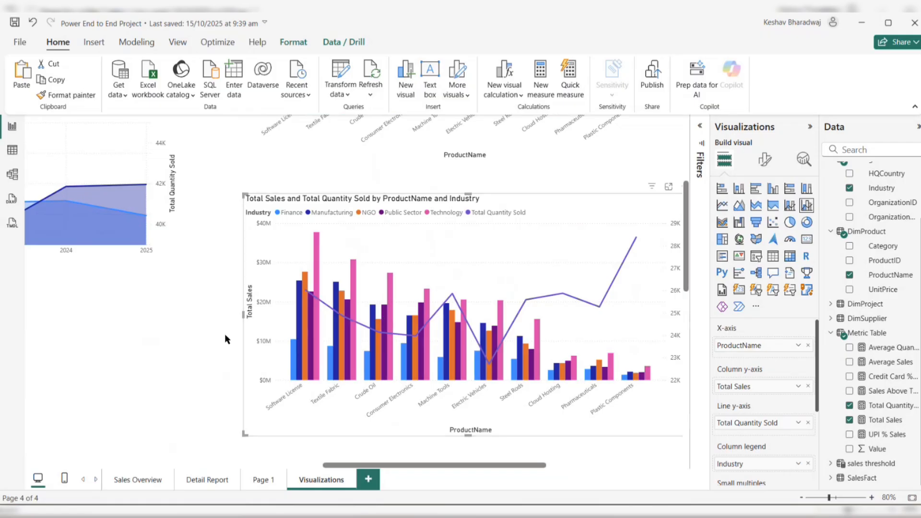
ctrl+scroll(225, 333, down, 3)
scroll(224, 339, up, 5)
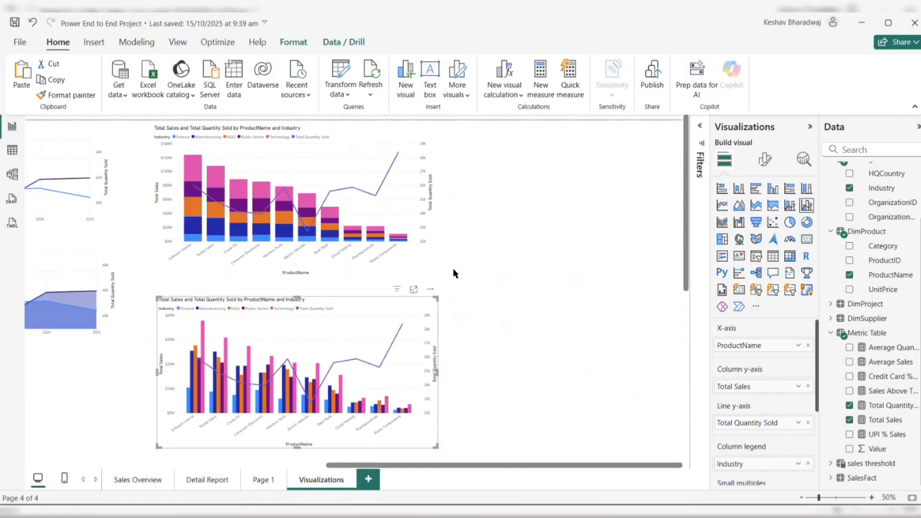
click(790, 222)
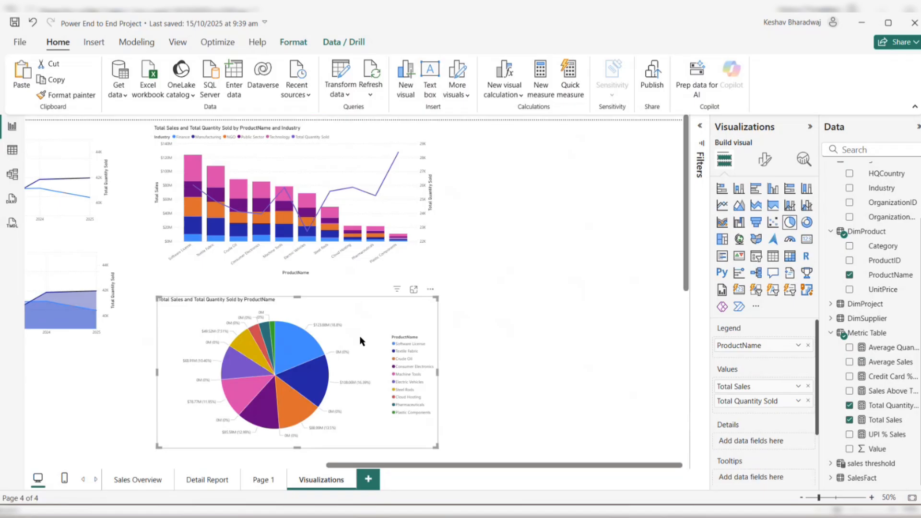
key(ctrl+z)
click(551, 323)
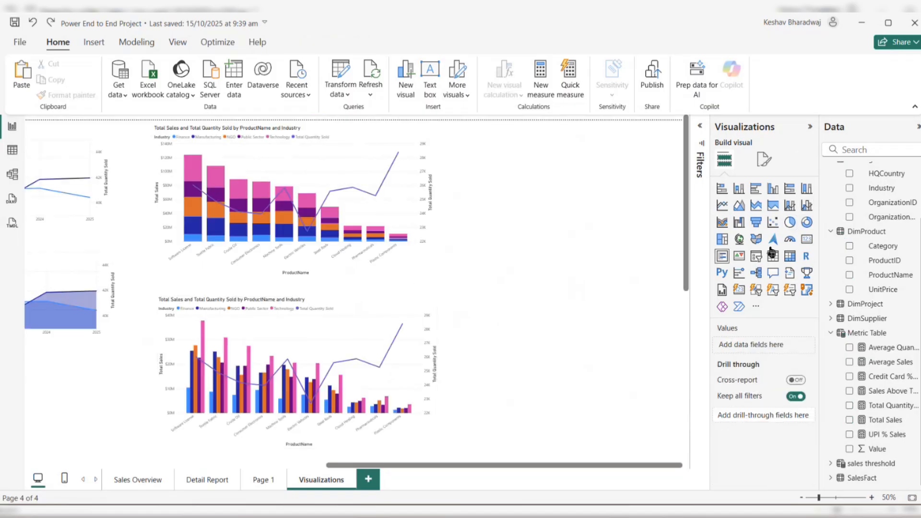
Insert a separate pie chart with Total Sales as values and ProductName as legend, and inspect its product shares.
click(790, 222)
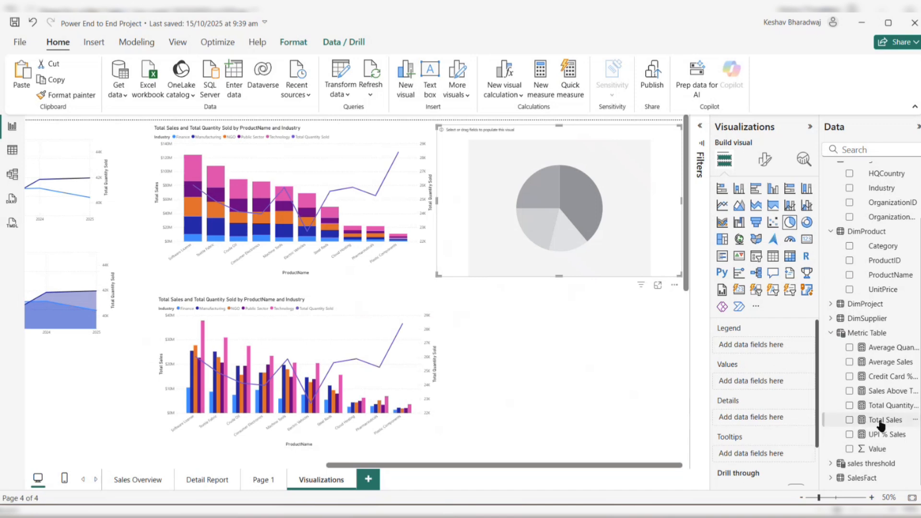
drag(885, 419, 760, 381)
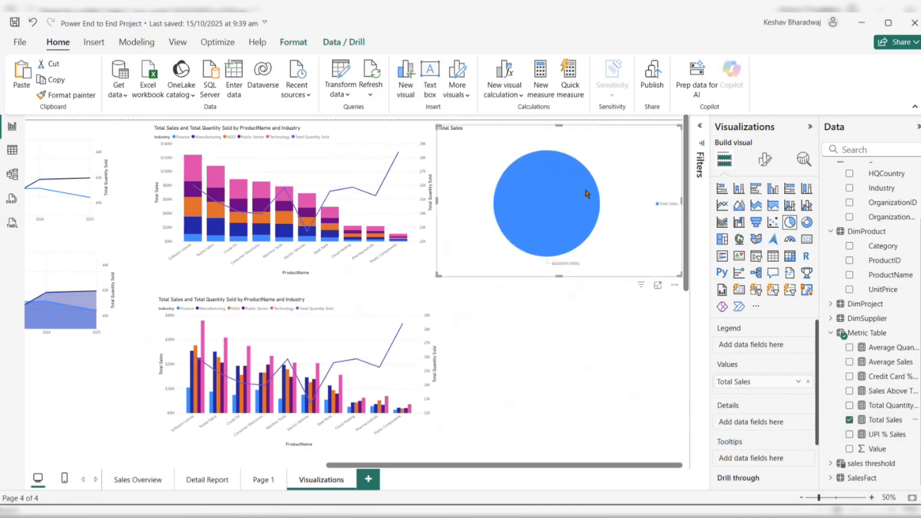
mouse_move(549, 216)
drag(882, 275, 748, 345)
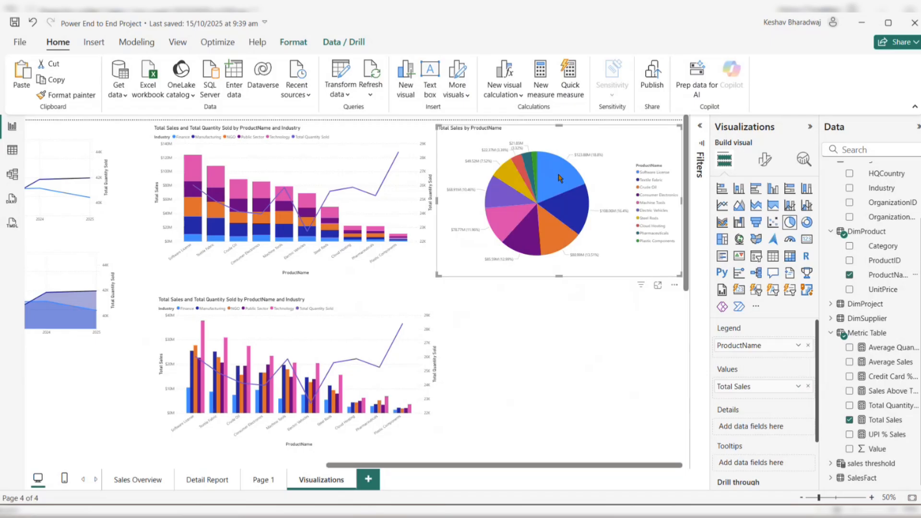
mouse_move(556, 178)
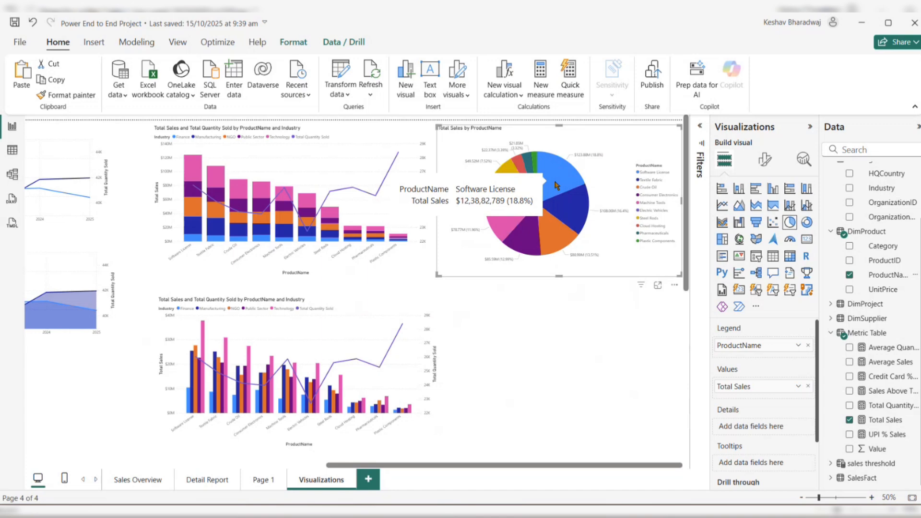
scroll(567, 202, up, 3)
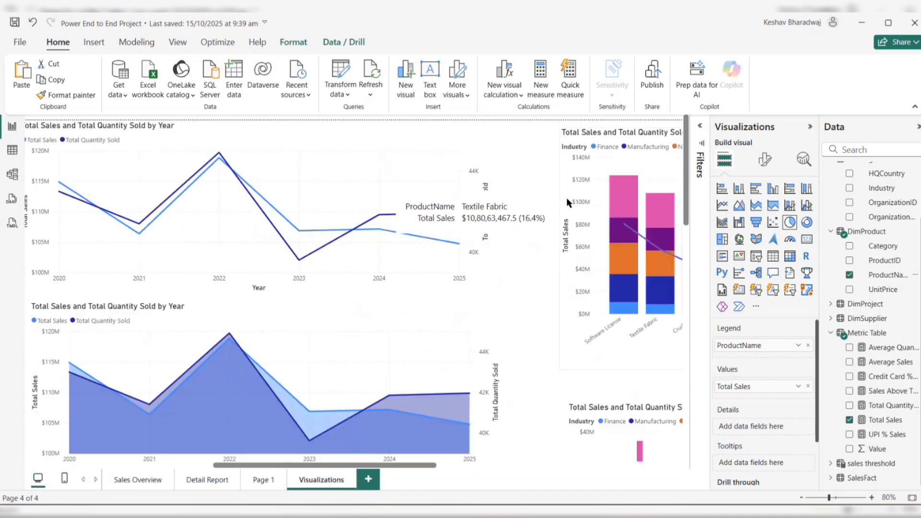
scroll(567, 202, up, 3)
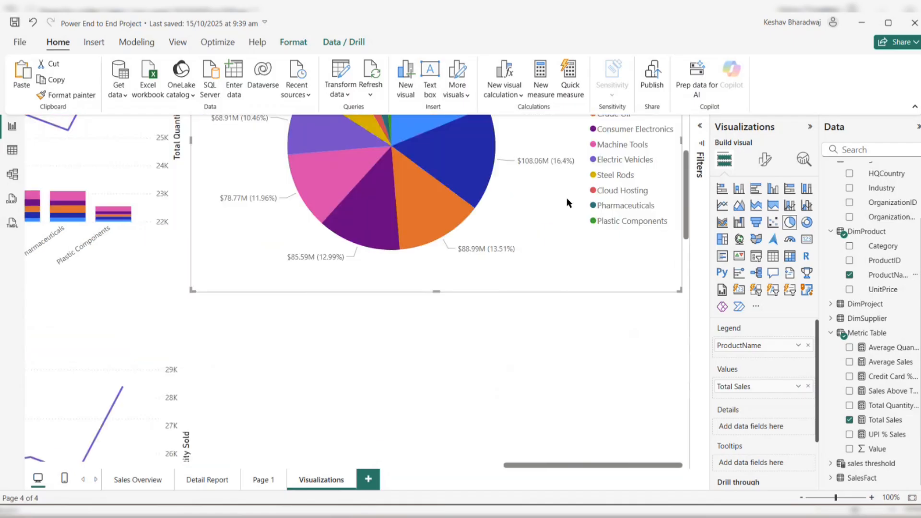
scroll(567, 203, up, 3)
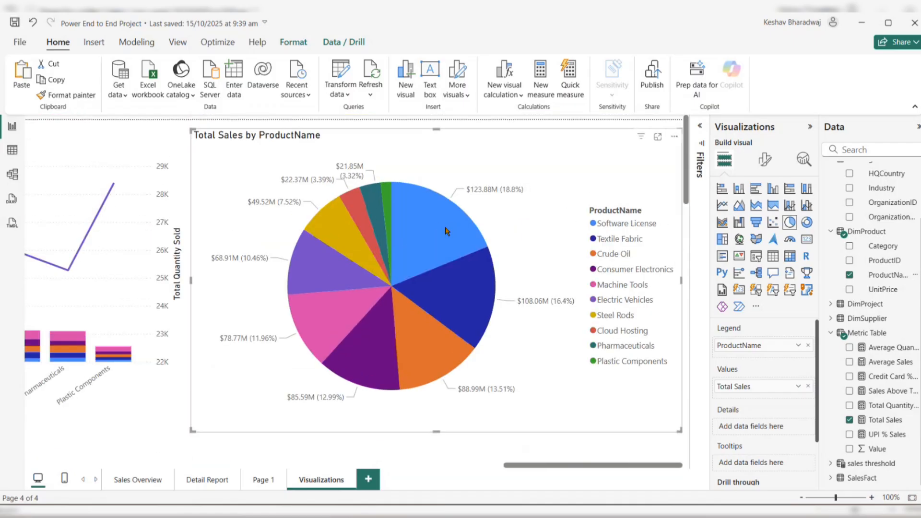
mouse_move(446, 231)
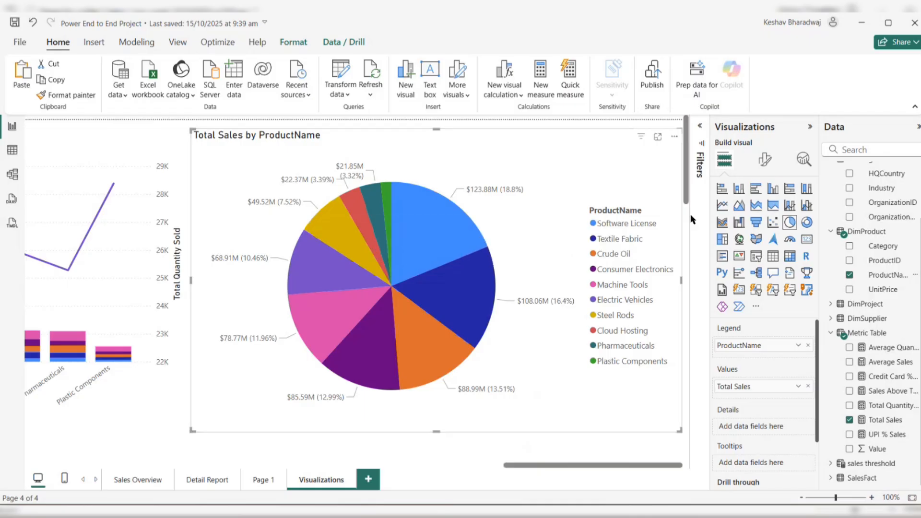
Convert the Total Sales by ProductName pie chart to a donut chart and examine its segments.
scroll(536, 224, down, 2)
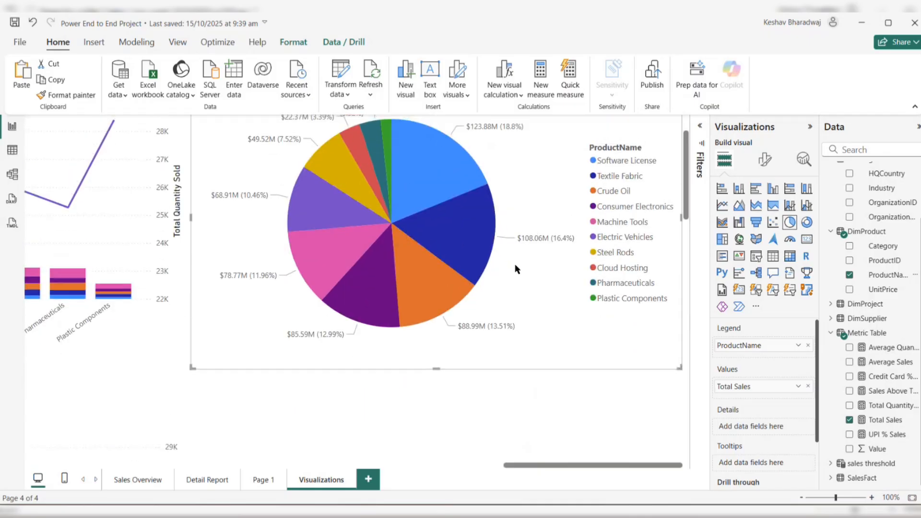
click(806, 222)
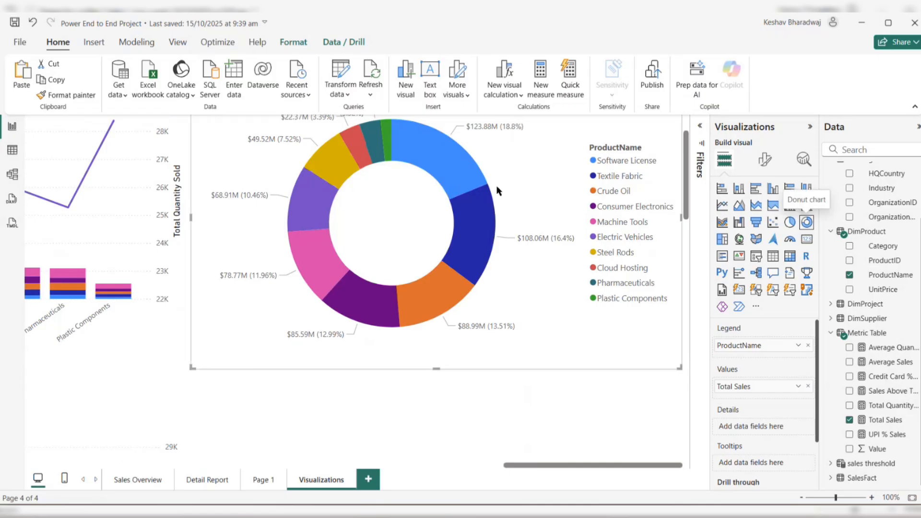
scroll(496, 185, up, 1)
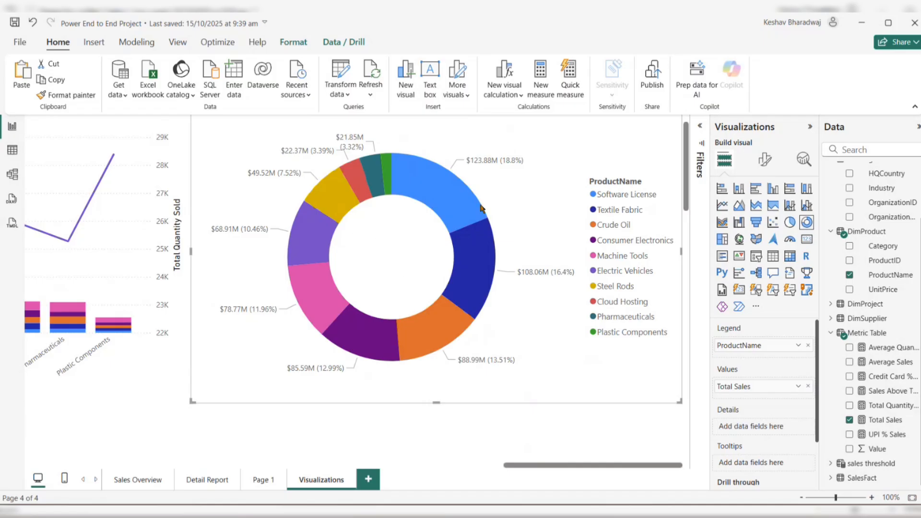
scroll(496, 202, up, 1)
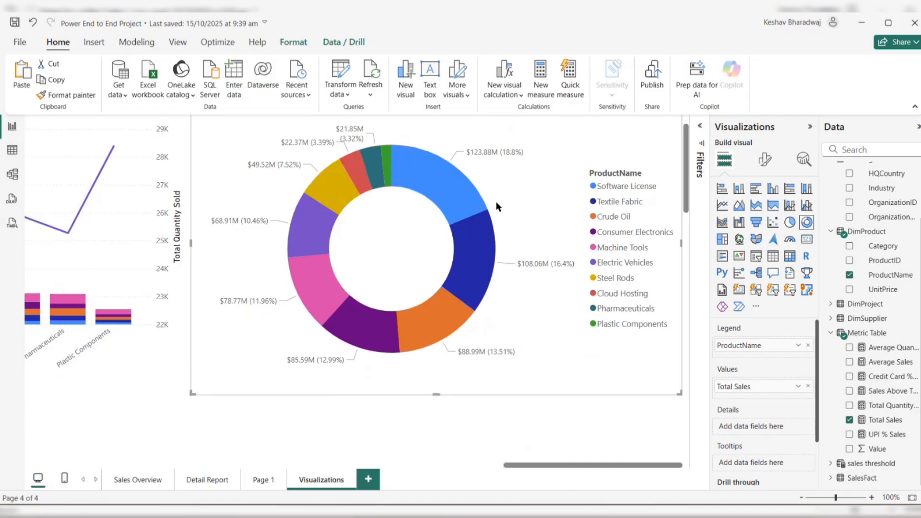
scroll(496, 202, down, 2)
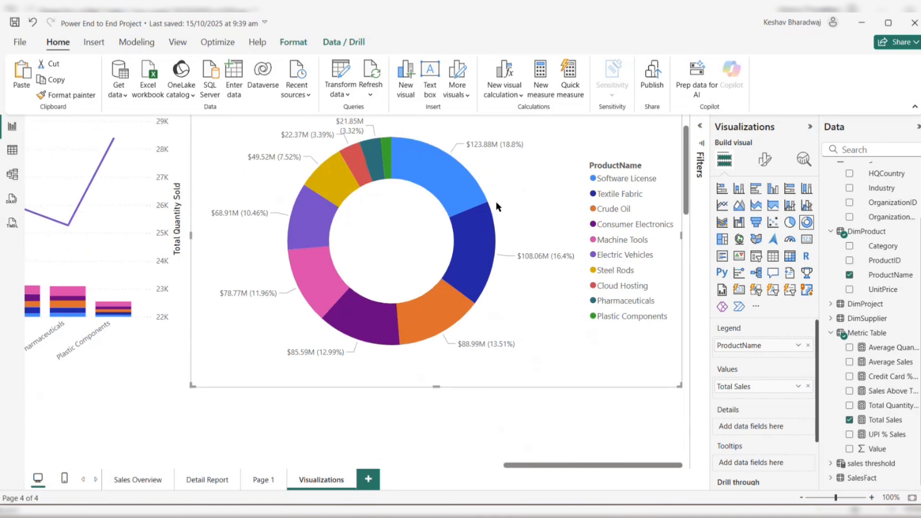
scroll(496, 201, down, 1)
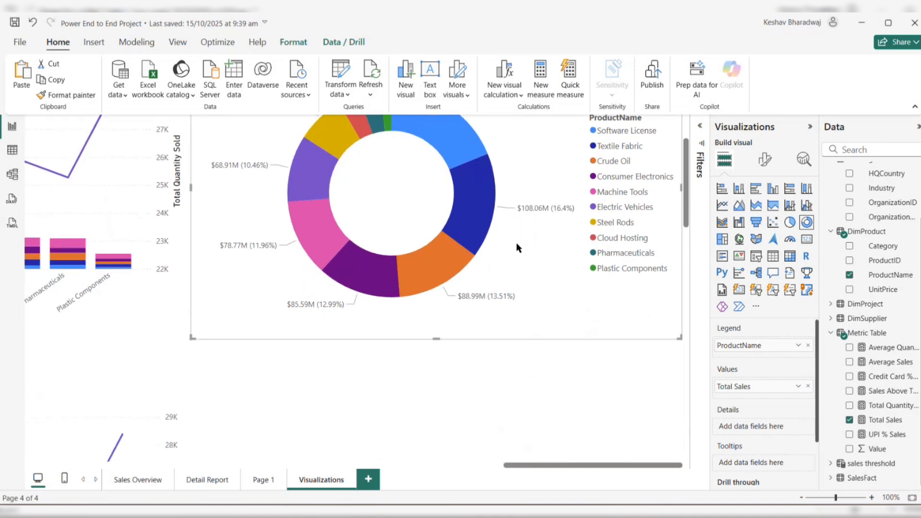
Insert an empty treemap and place it below the stacked bar chart of sales by product and industry.
scroll(504, 276, down, 1)
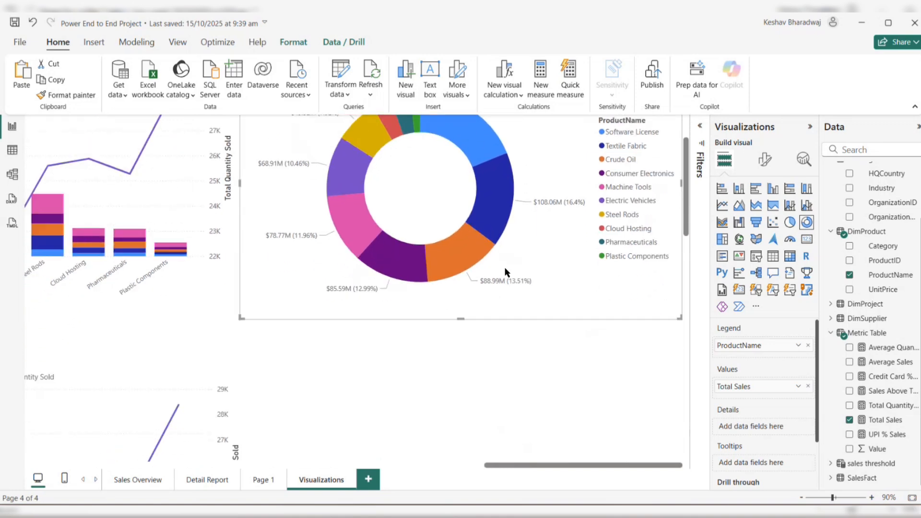
scroll(505, 272, down, 1)
click(600, 340)
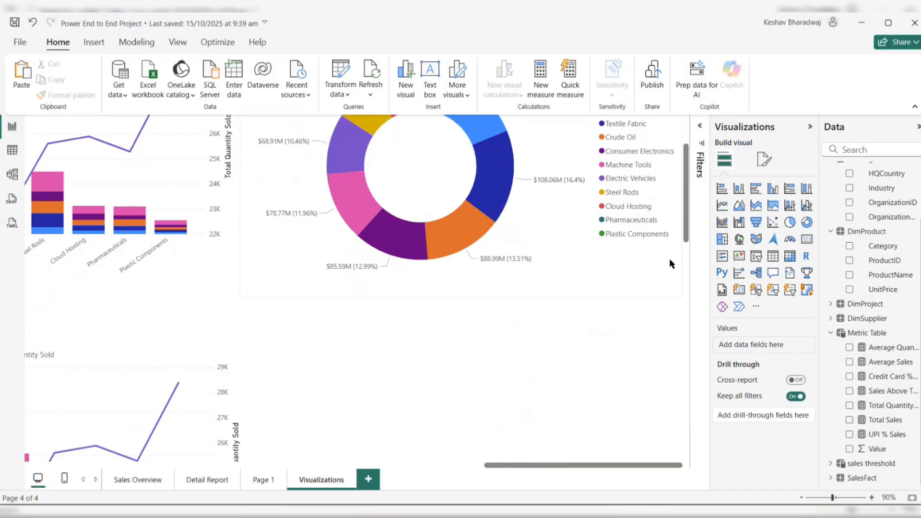
click(722, 240)
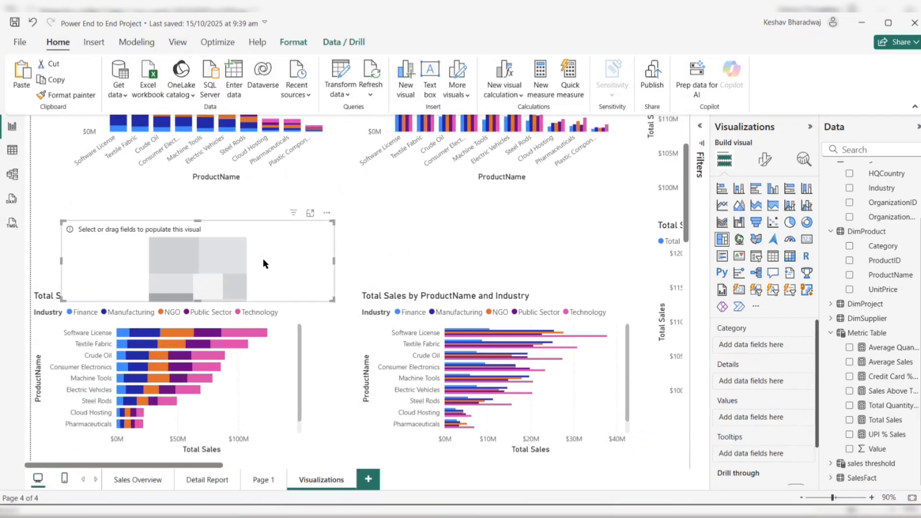
drag(262, 258, 276, 247)
scroll(278, 248, down, 5)
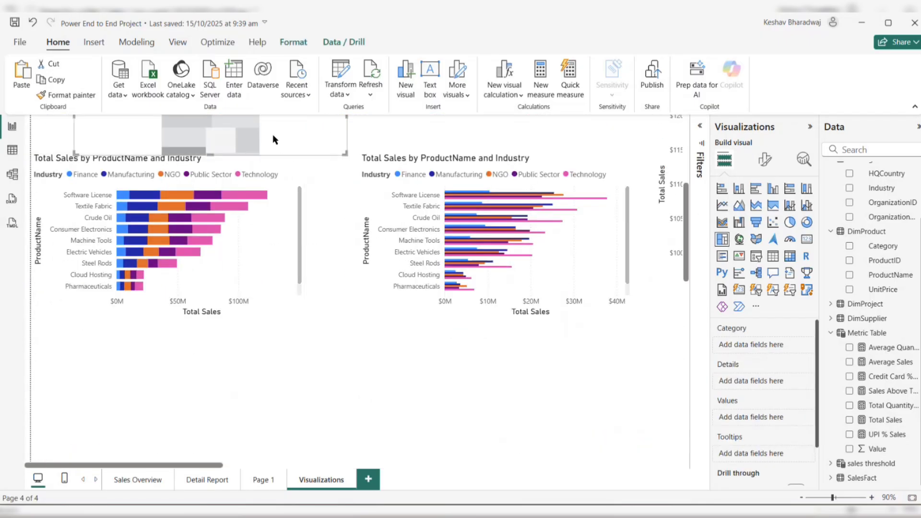
drag(273, 139, 214, 390)
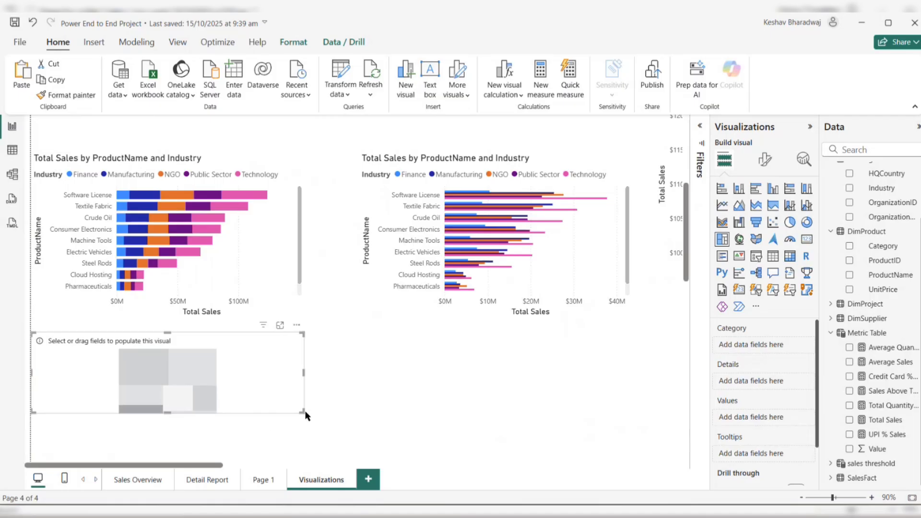
Enlarge the empty treemap and fill it with Total Sales as values and Industry as category.
drag(310, 429, 473, 424)
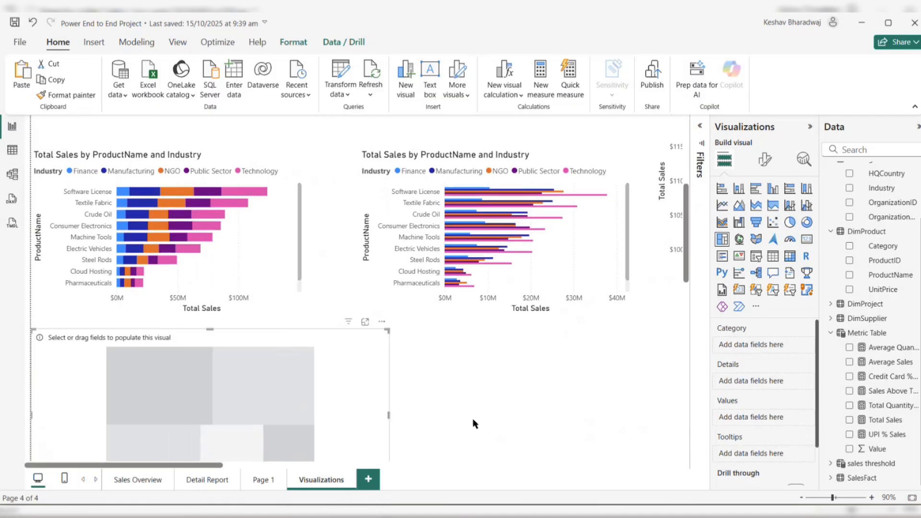
scroll(473, 420, down, 1)
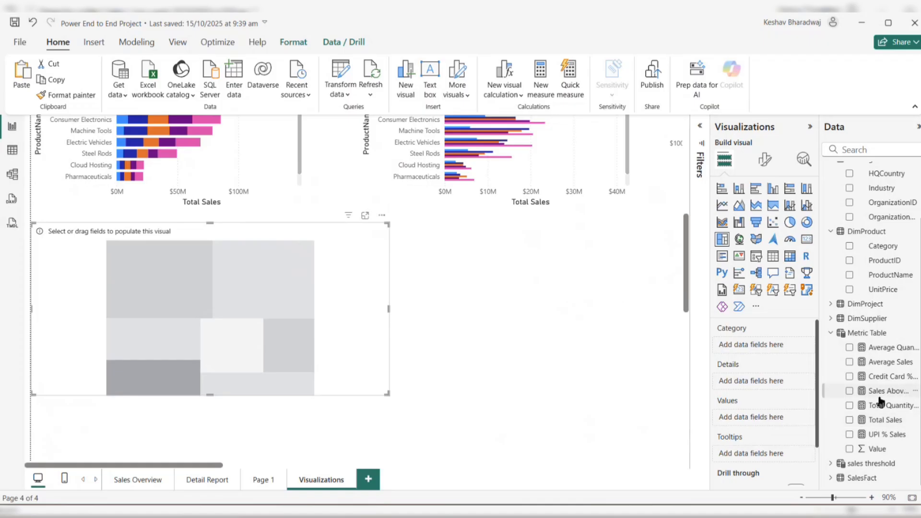
drag(882, 425, 773, 419)
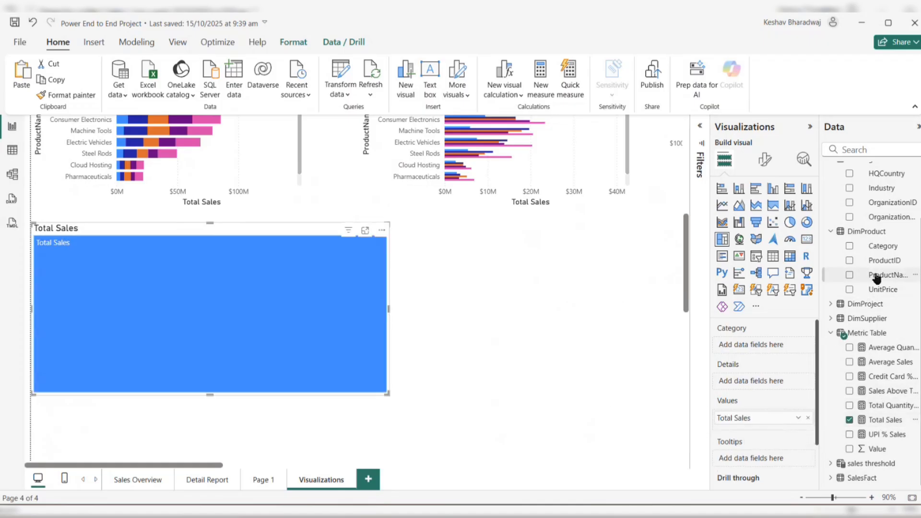
mouse_move(883, 274)
mouse_down()
mouse_move(765, 305)
mouse_move(756, 338)
mouse_move(886, 274)
mouse_up()
drag(883, 188, 767, 344)
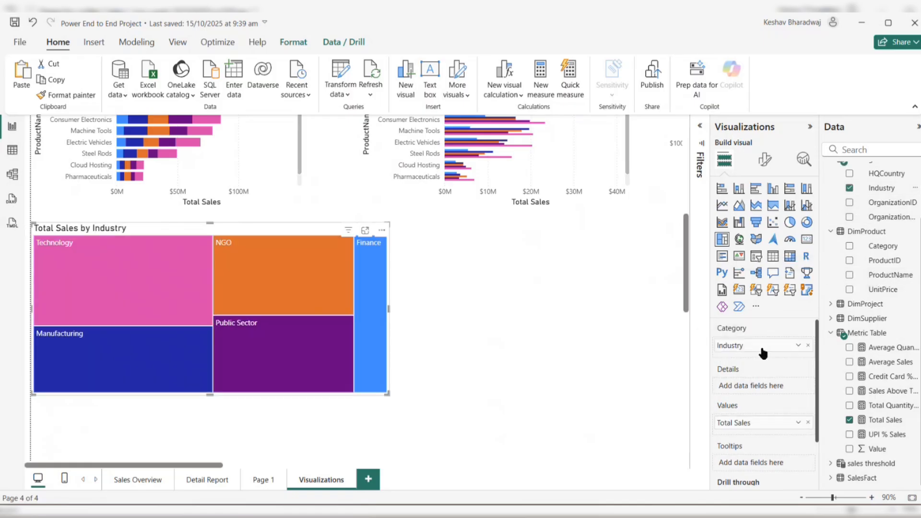
drag(388, 393, 427, 429)
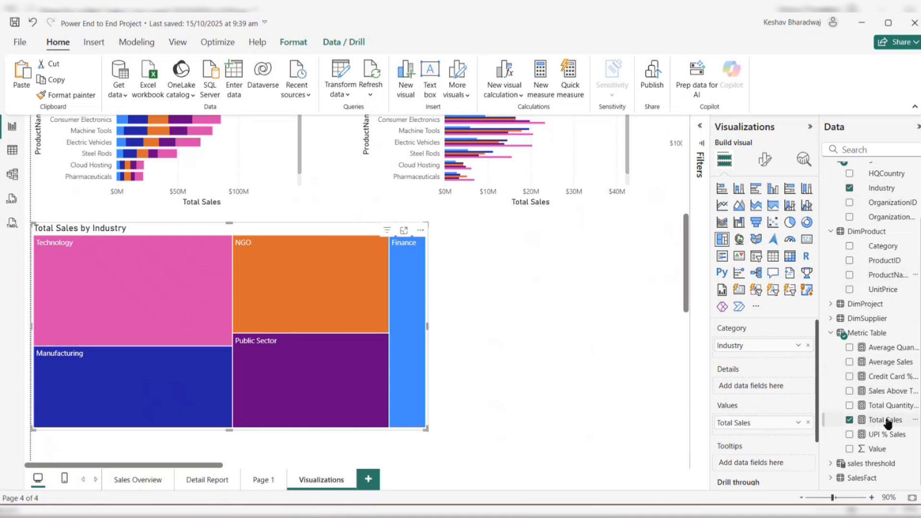
Try a further treemap breakdown with Category as details, inspect its subdivisions, and remove the Category field.
drag(884, 433, 253, 330)
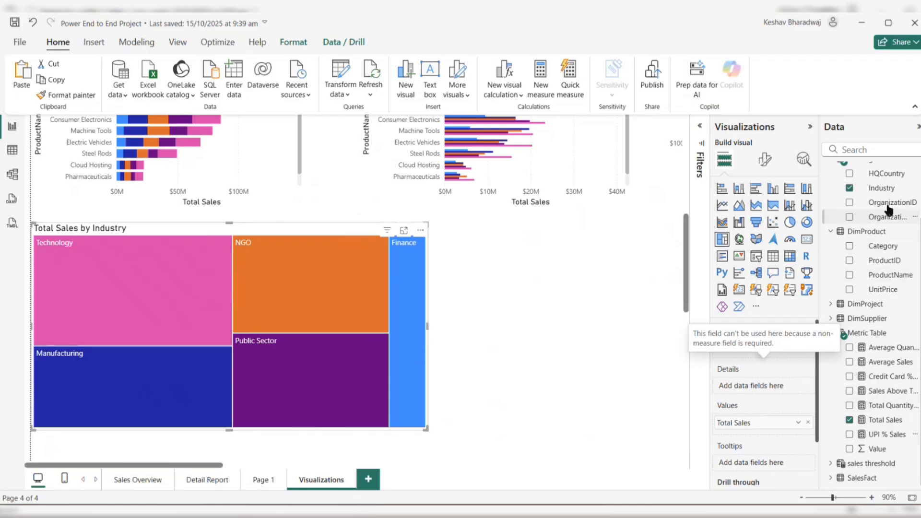
drag(881, 246, 782, 386)
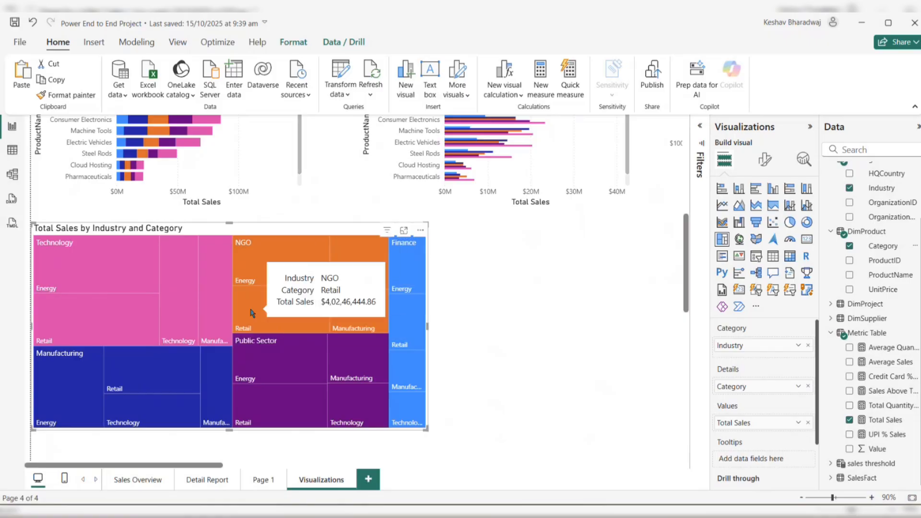
click(808, 386)
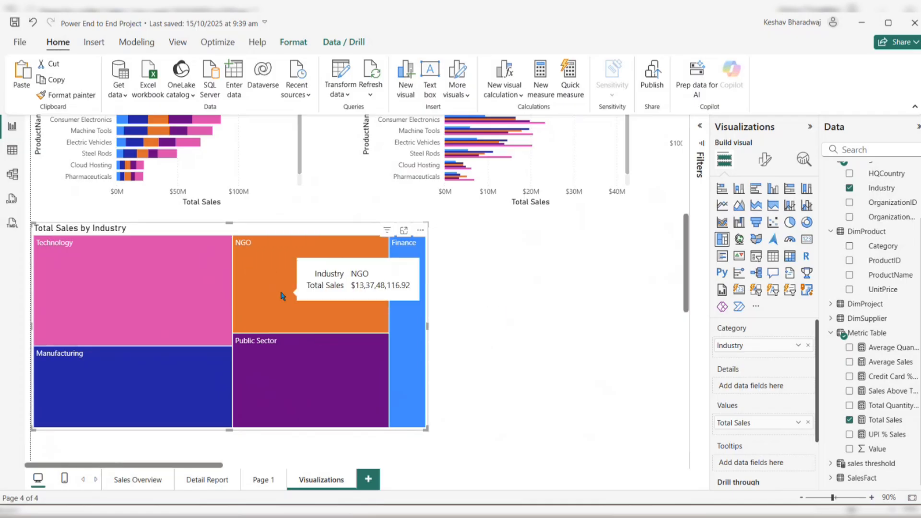
Insert an empty table visual beside the treemap, below the clustered bar chart, and enlarge it to about the treemap's height.
click(576, 337)
scroll(598, 339, right, 3)
scroll(598, 338, right, 2)
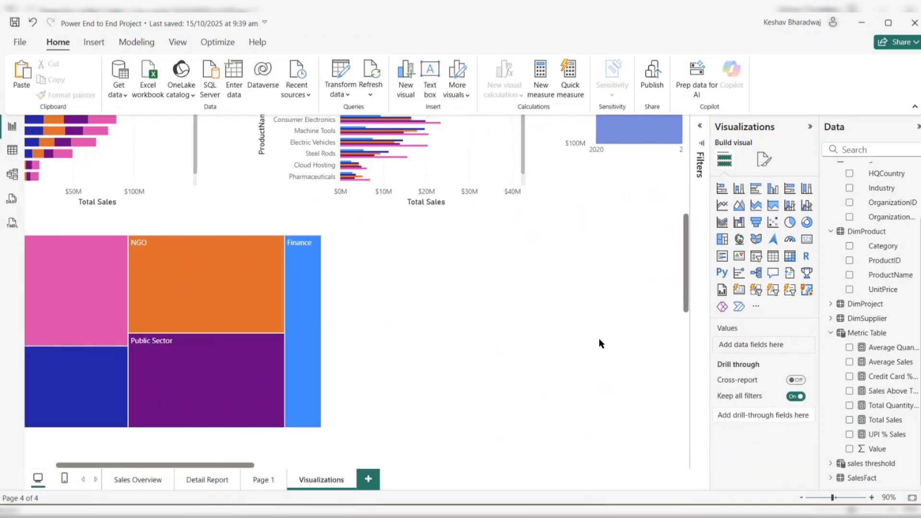
click(773, 259)
scroll(323, 268, up, 5)
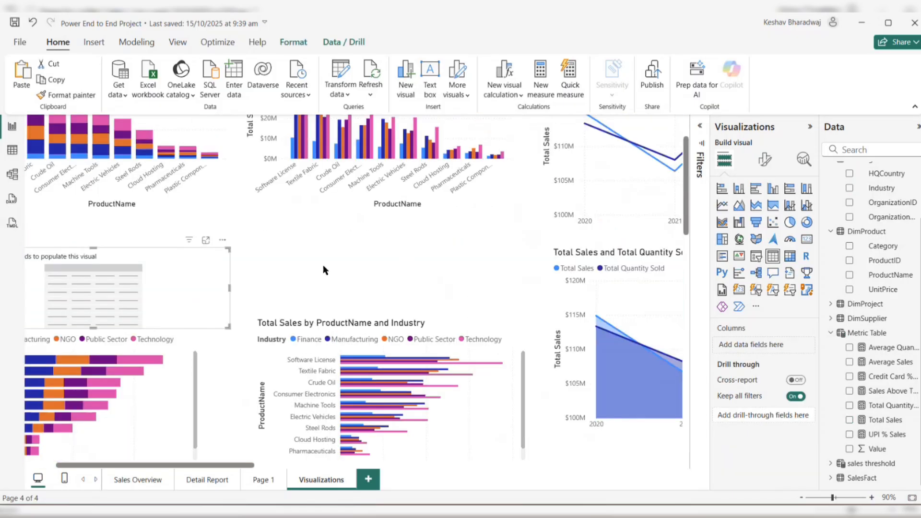
drag(214, 277, 565, 463)
scroll(509, 312, down, 4)
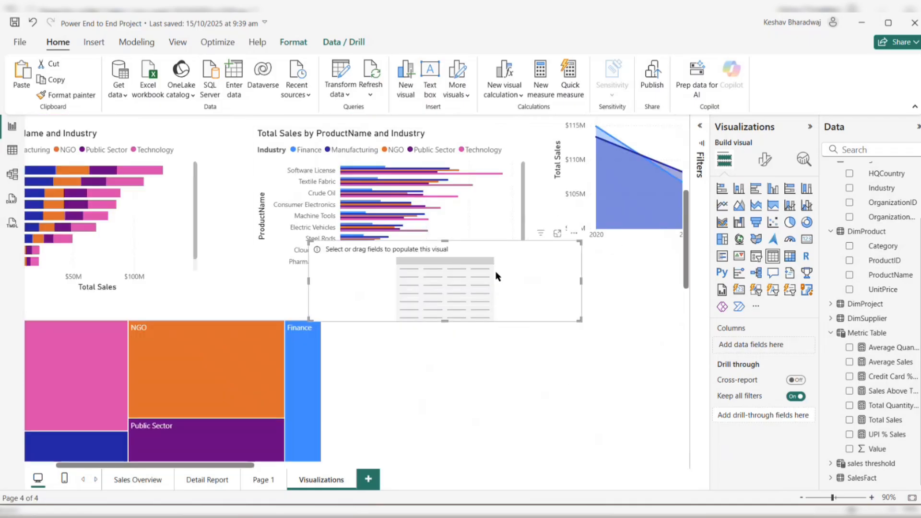
drag(495, 267, 525, 341)
scroll(525, 341, down, 3)
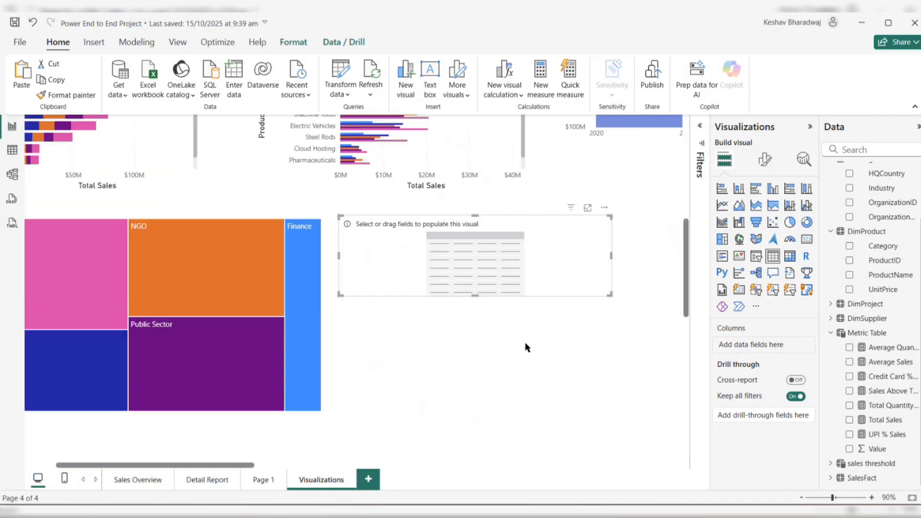
drag(608, 275, 651, 396)
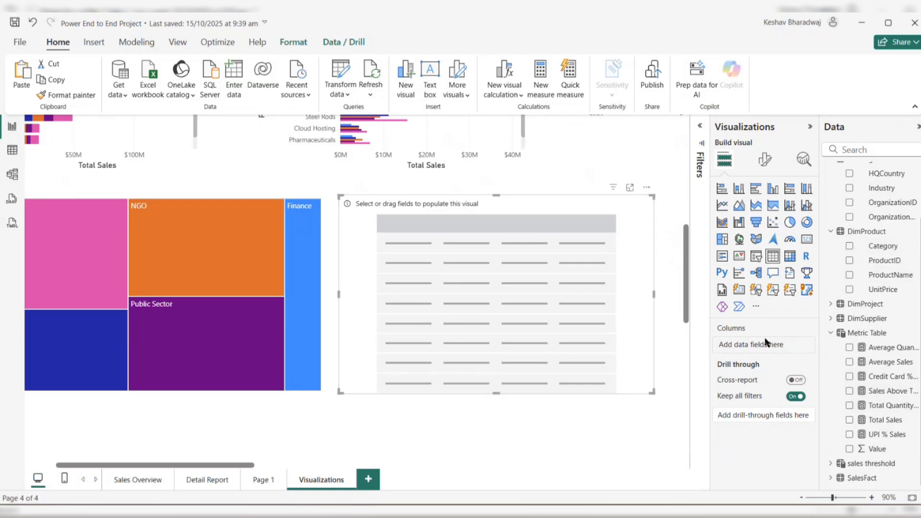
Populate the table with the columns SalesID, ProductName, Total Sales and Industry, in that order.
drag(887, 275, 763, 345)
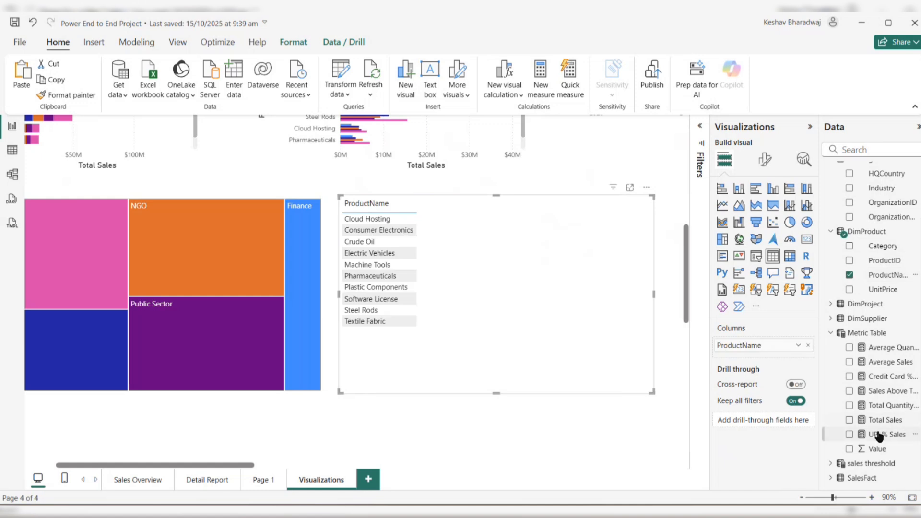
drag(883, 420, 792, 361)
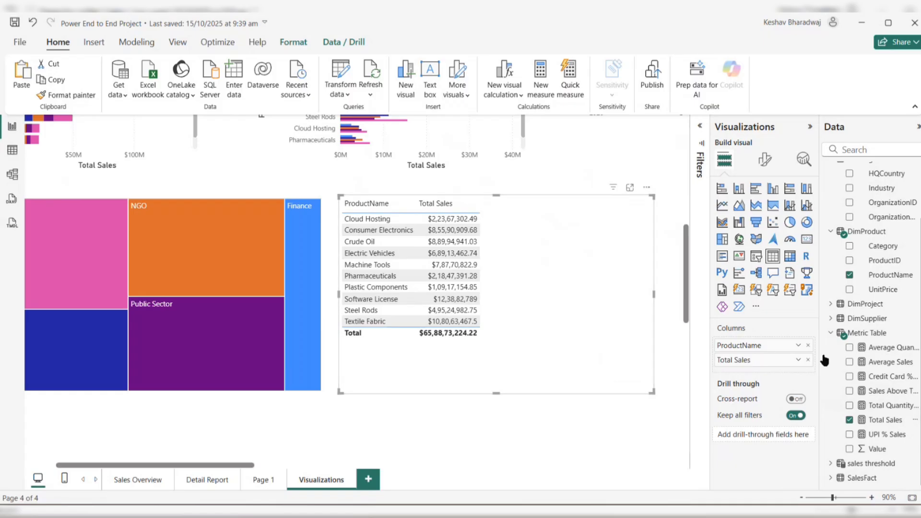
scroll(871, 314, up, 3)
scroll(870, 315, down, 3)
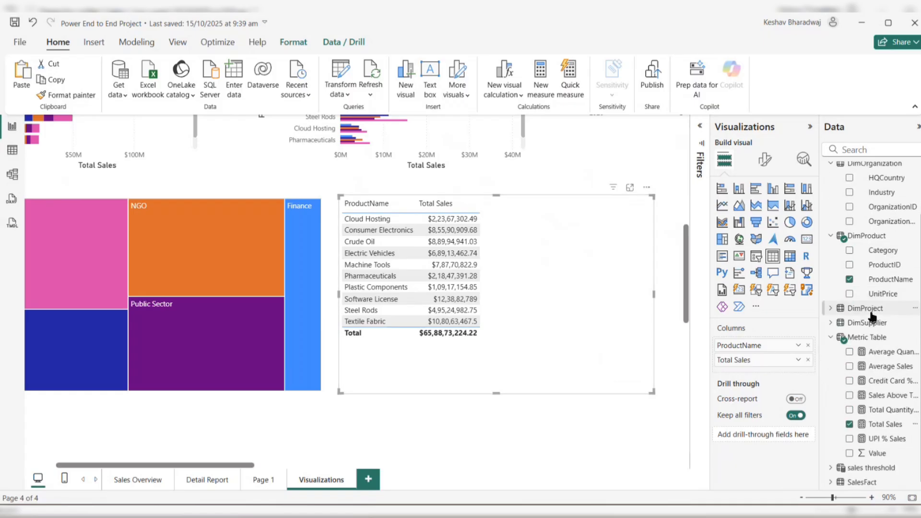
click(832, 483)
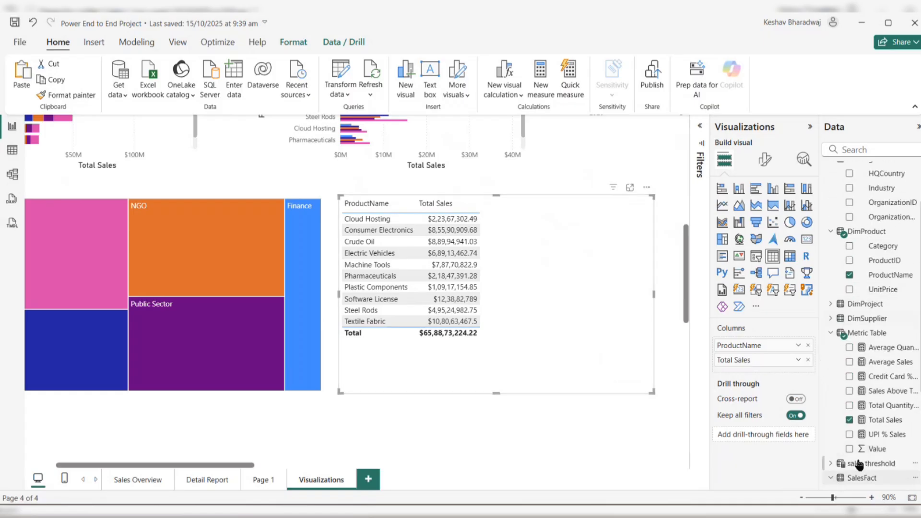
scroll(863, 461, down, 3)
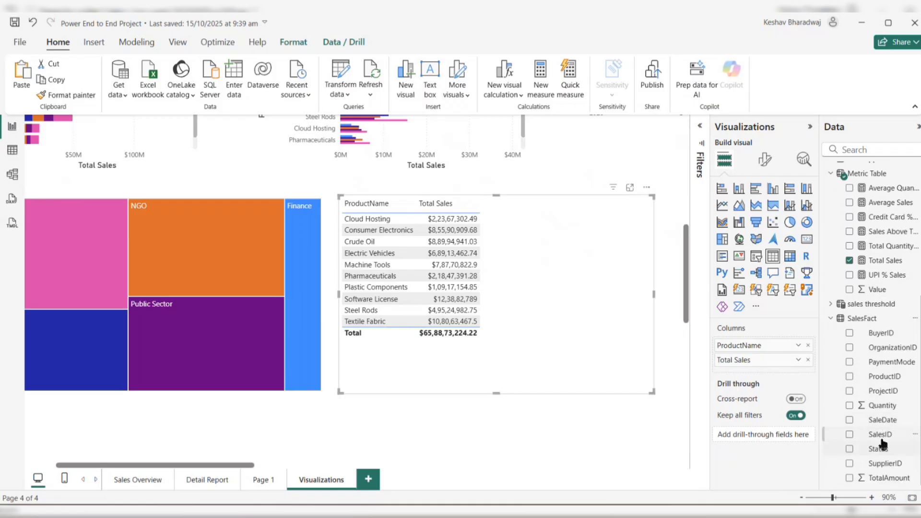
drag(881, 438, 736, 343)
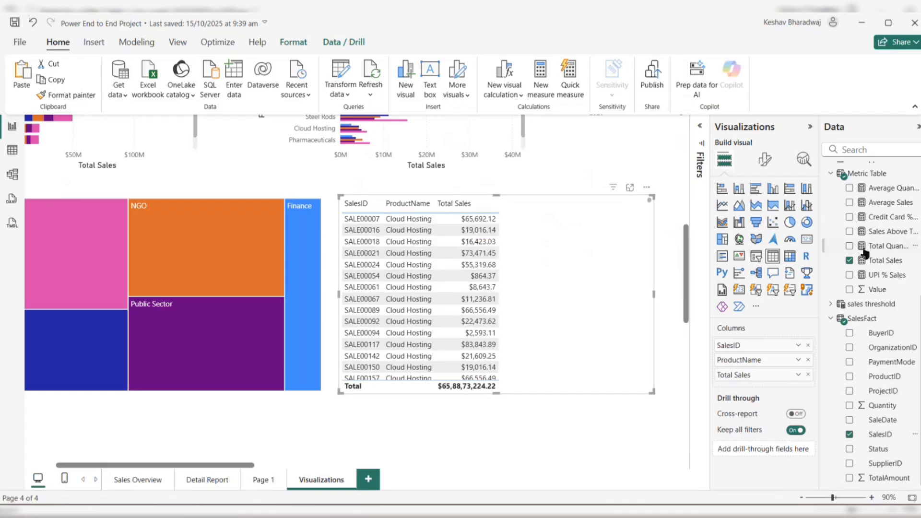
scroll(867, 253, up, 5)
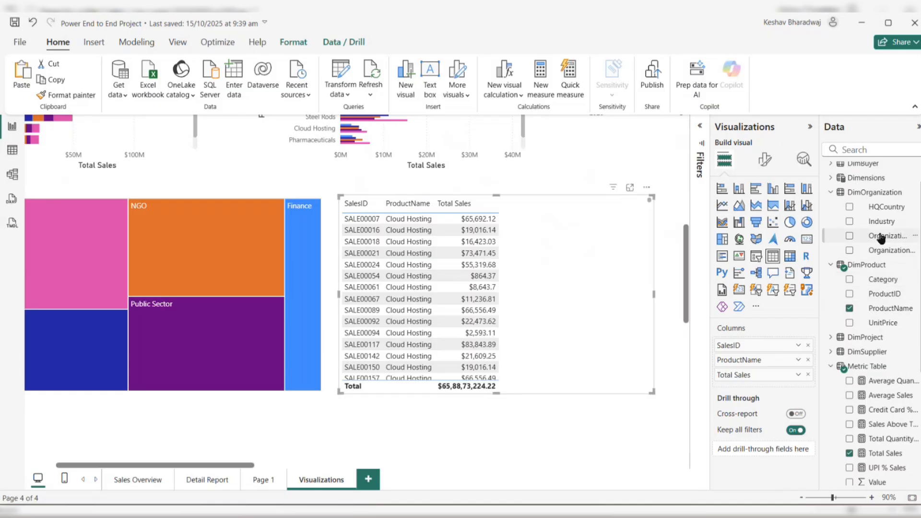
drag(888, 222, 602, 255)
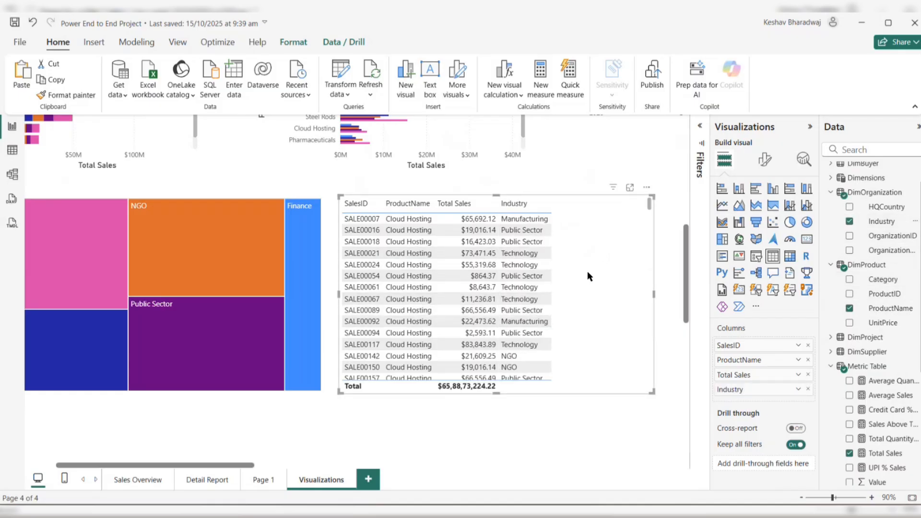
Look through the table's row-level sales records by SalesID, product and industry.
scroll(400, 287, down, 1)
scroll(400, 286, up, 1)
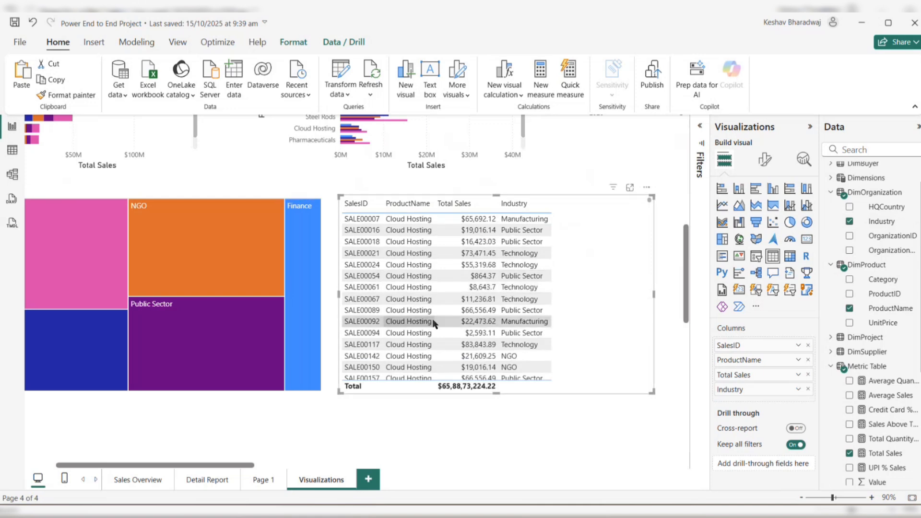
scroll(520, 322, down, 2)
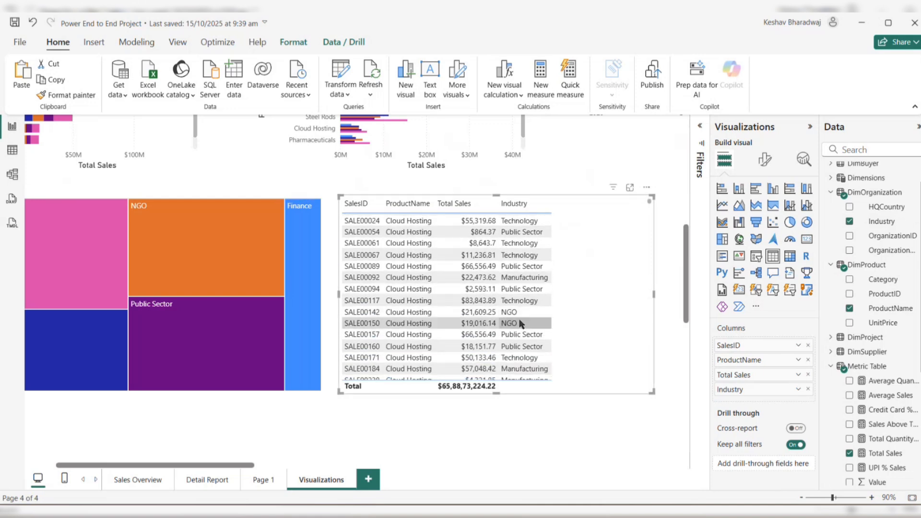
scroll(566, 302, up, 2)
scroll(539, 336, up, 1)
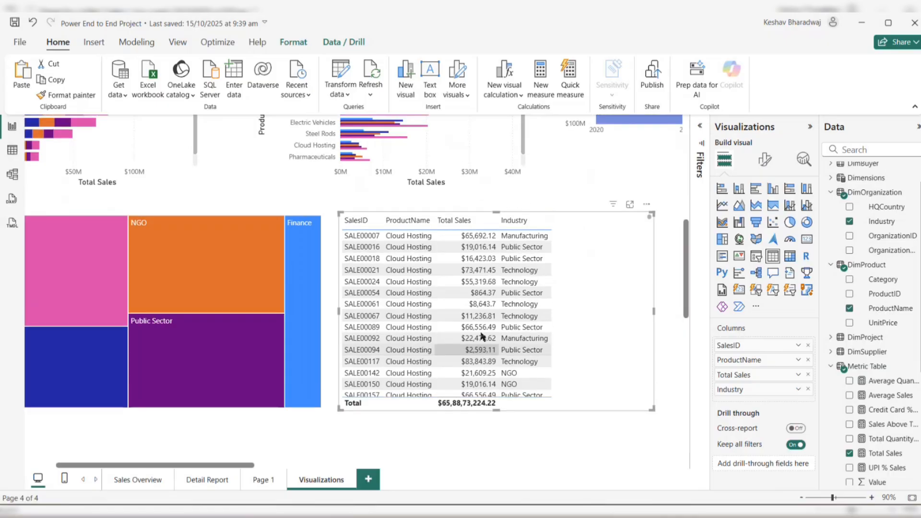
Review the treemap, the stacked and clustered bar and column charts, and the line and area charts by year.
scroll(253, 370, up, 6)
scroll(253, 370, left, 4)
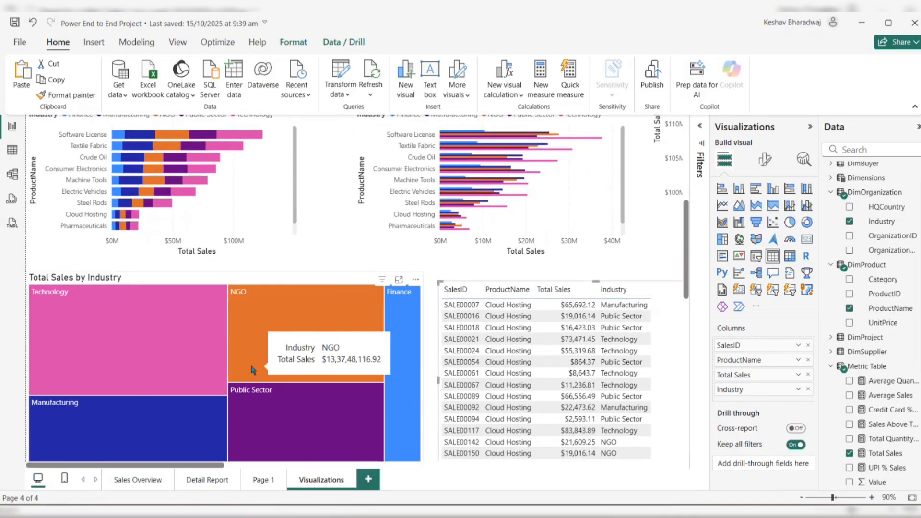
scroll(252, 370, up, 3)
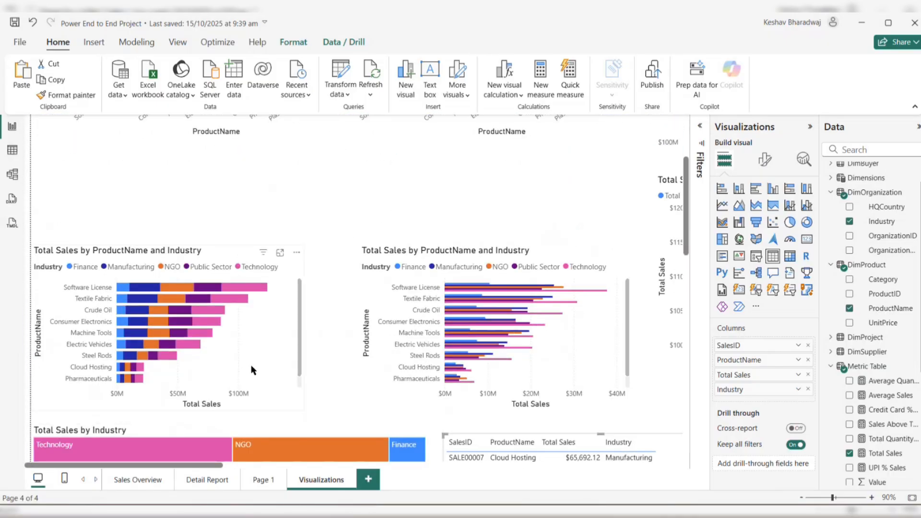
scroll(148, 214, up, 6)
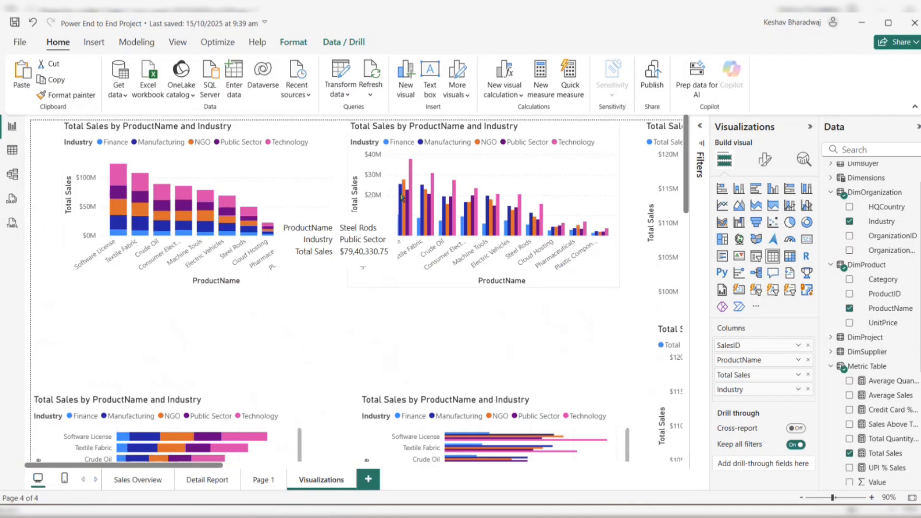
scroll(433, 217, right, 4)
scroll(433, 217, down, 9)
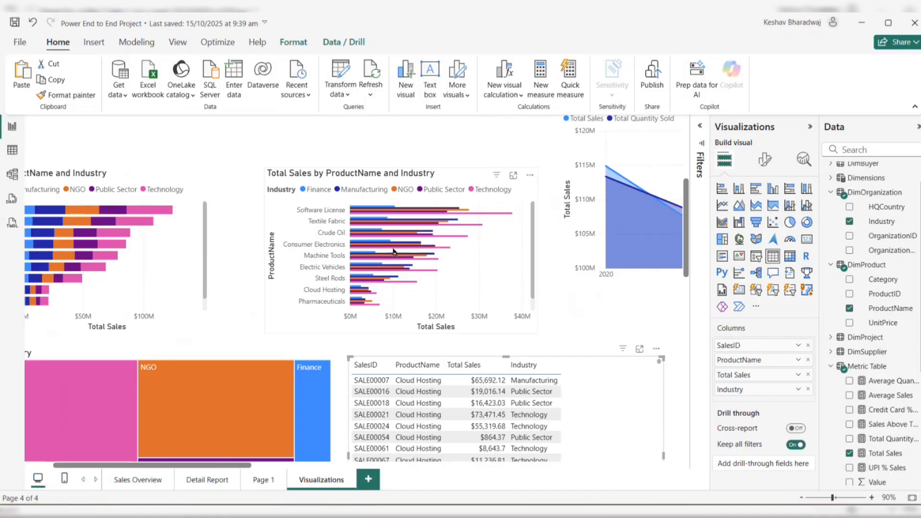
scroll(445, 264, down, 1)
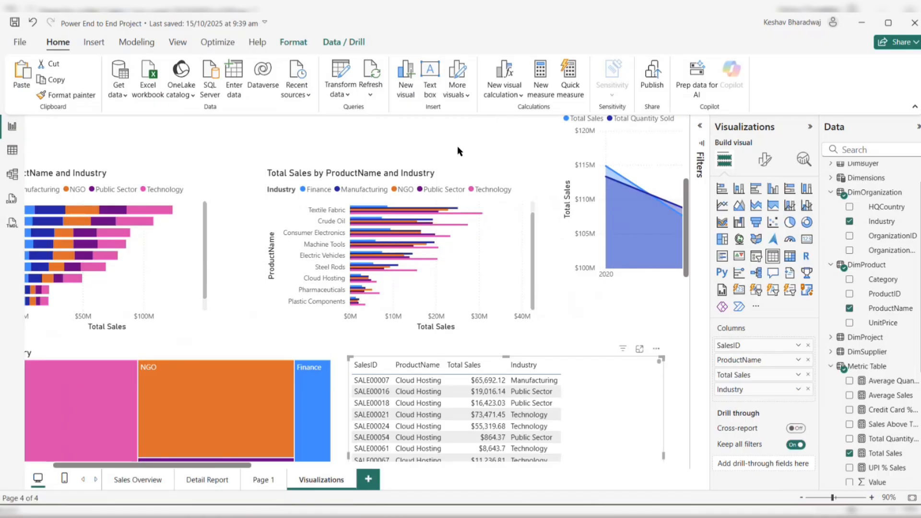
scroll(457, 146, right, 15)
scroll(457, 146, up, 9)
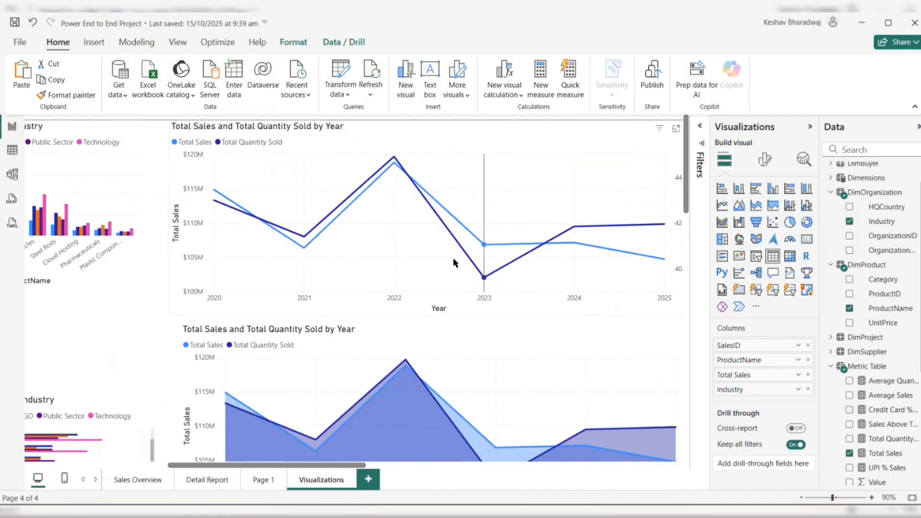
Revisit the table and examine the two combo charts of Total Sales and Total Quantity Sold by product and industry.
scroll(452, 258, down, 7)
scroll(409, 261, down, 8)
scroll(408, 261, left, 15)
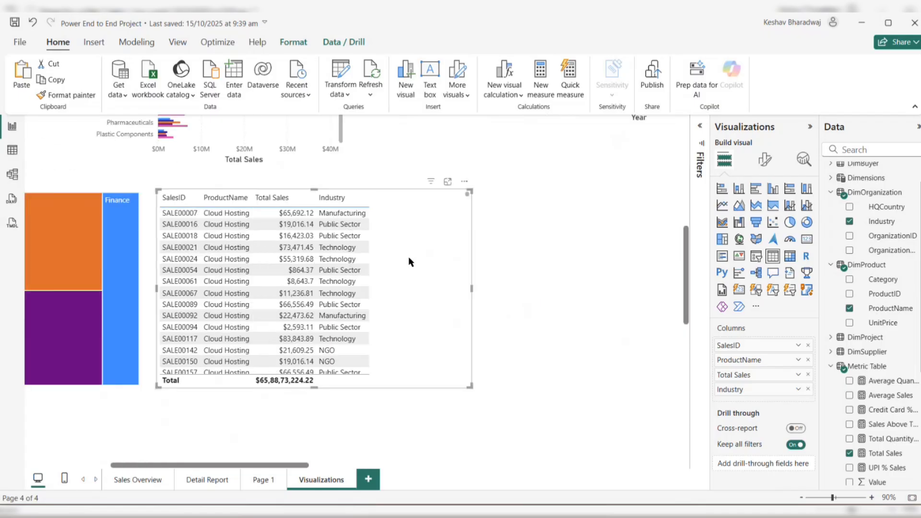
scroll(408, 261, right, 20)
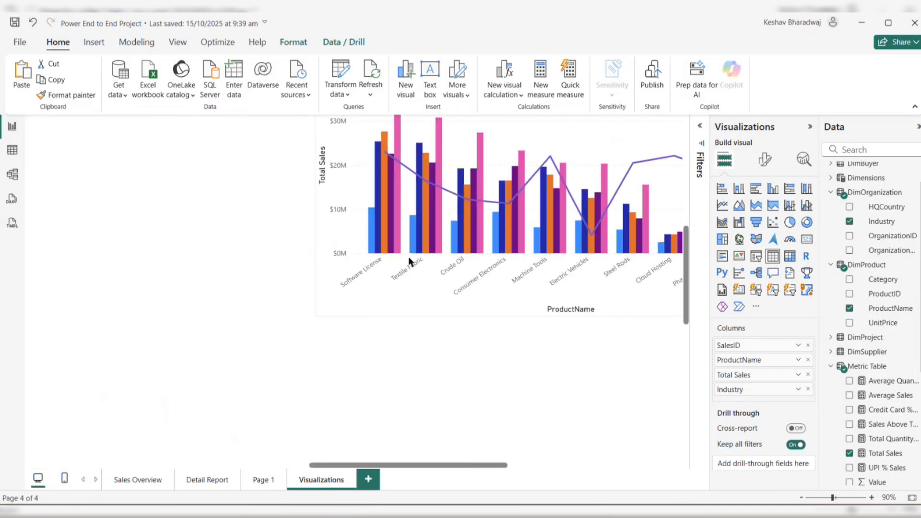
scroll(409, 262, up, 8)
scroll(408, 261, right, 10)
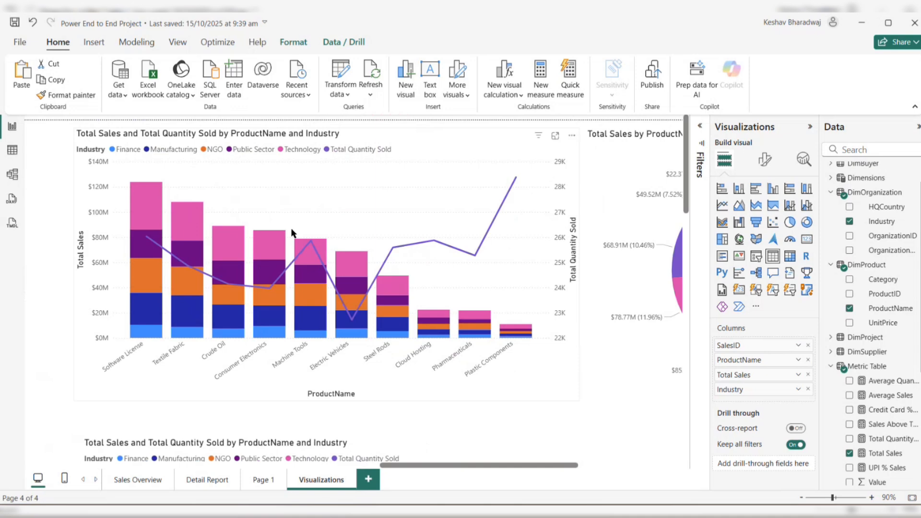
mouse_move(154, 238)
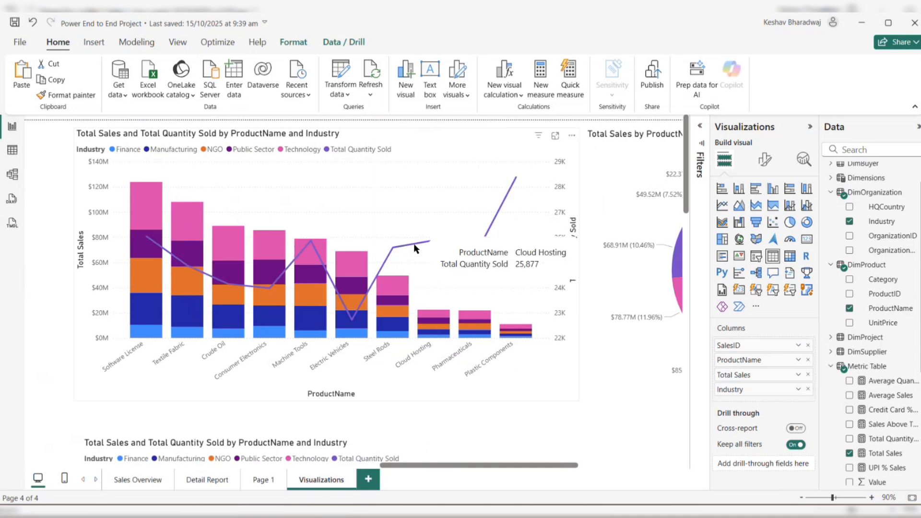
scroll(413, 243, down, 5)
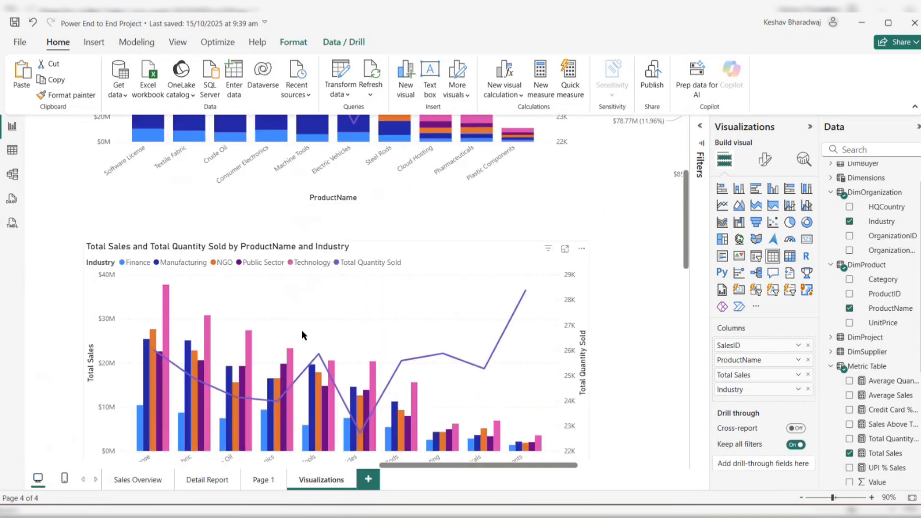
Convert the donut chart of Total Sales by ProductName to a pie chart.
scroll(302, 334, down, 3)
scroll(302, 334, right, 5)
click(390, 267)
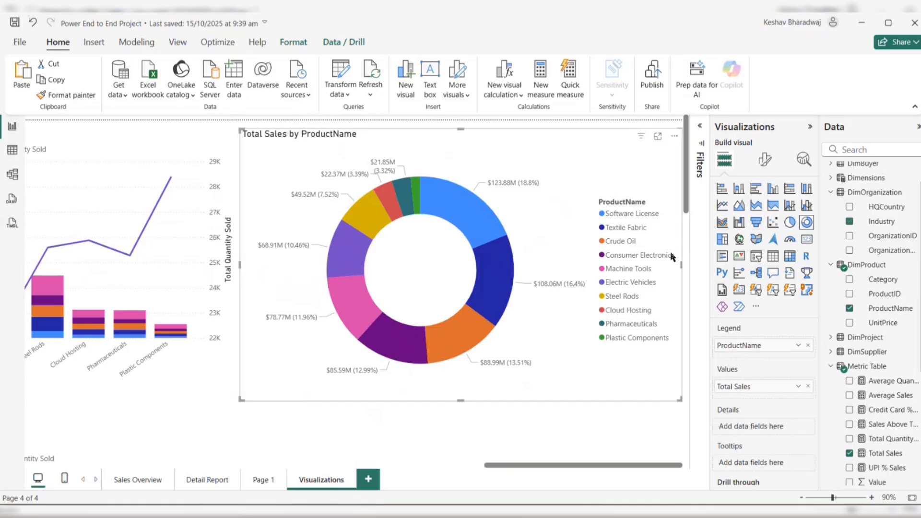
click(790, 222)
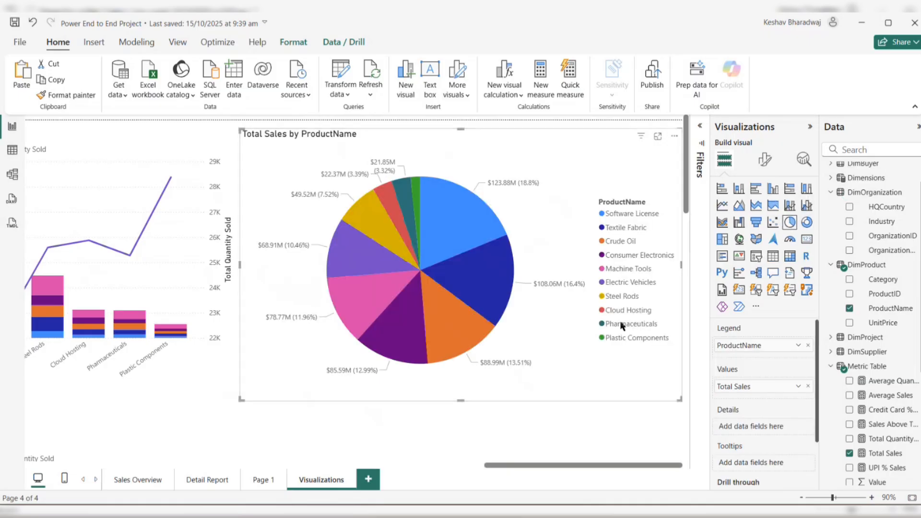
Review the treemap, the table, the bar and column charts, and the line and area charts by year on the Visualizations page.
scroll(598, 356, left, 10)
scroll(598, 356, down, 10)
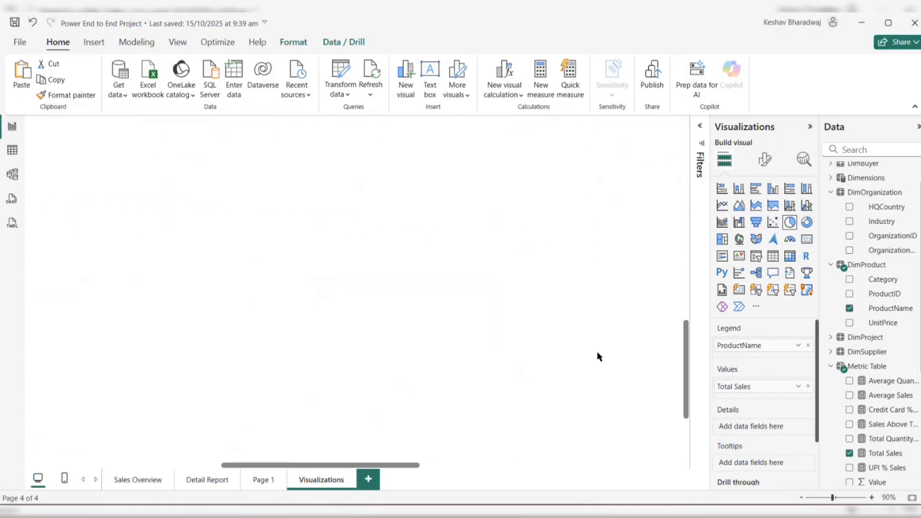
scroll(598, 356, left, 6)
scroll(598, 356, up, 10)
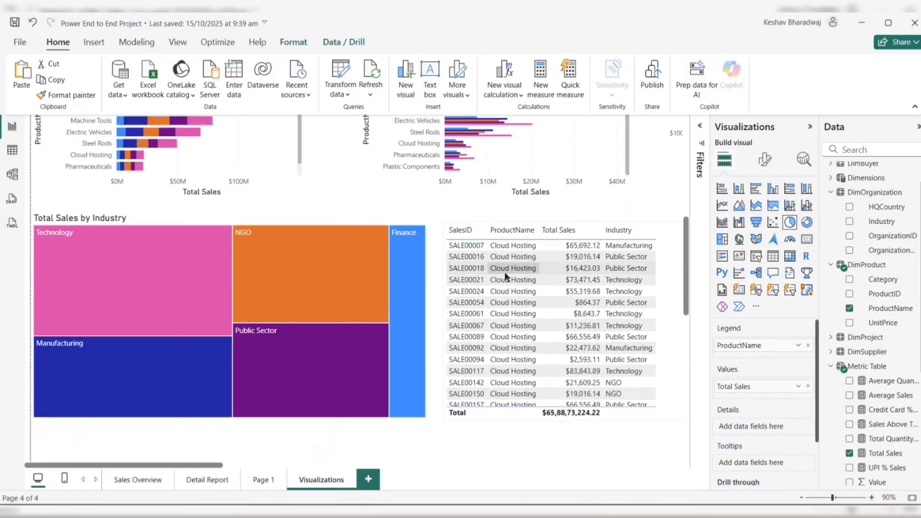
scroll(435, 330, up, 2)
scroll(434, 330, up, 3)
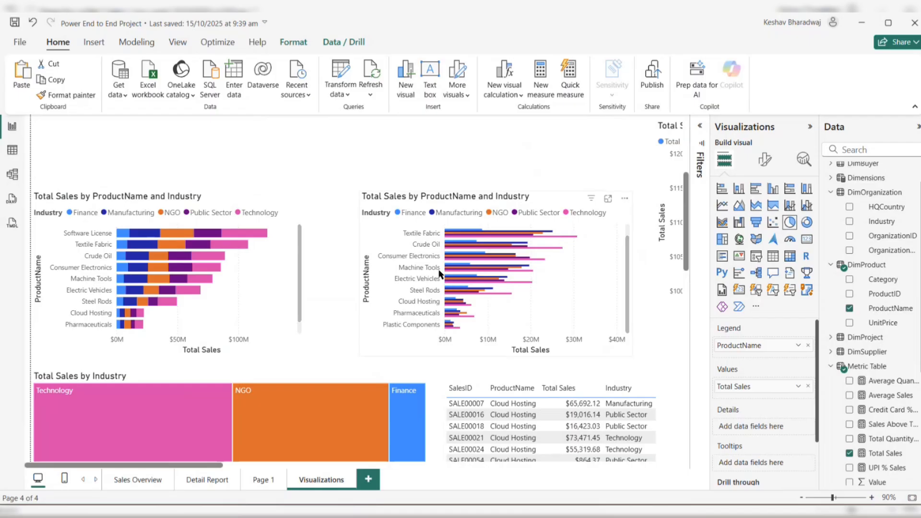
scroll(462, 257, down, 3)
scroll(464, 252, up, 3)
scroll(465, 253, right, 3)
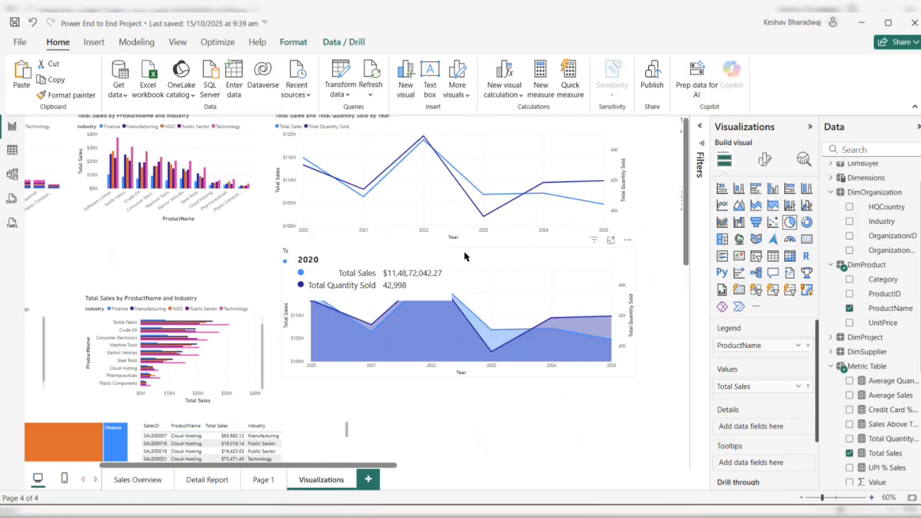
scroll(464, 253, left, 4)
scroll(464, 253, right, 2)
scroll(465, 252, left, 2)
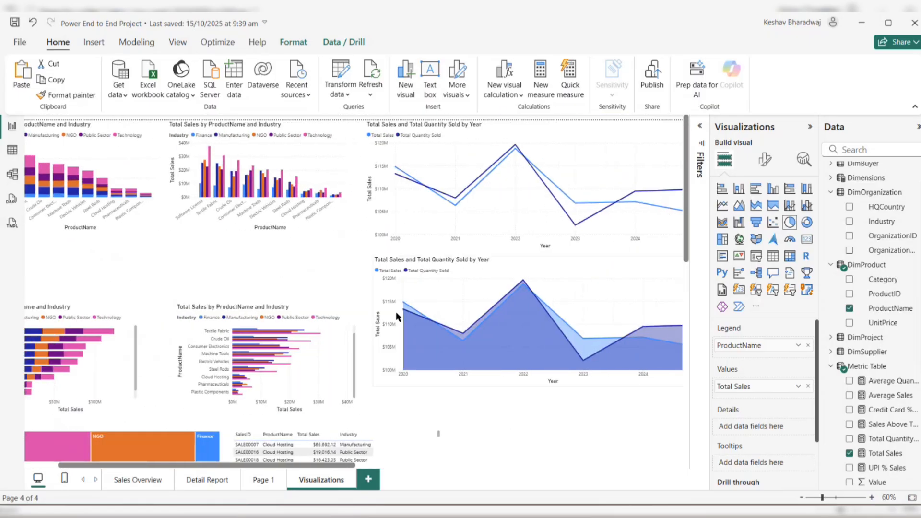
Add a new report page named Formatting and zoom its canvas to 80%.
click(368, 479)
double_click(373, 479)
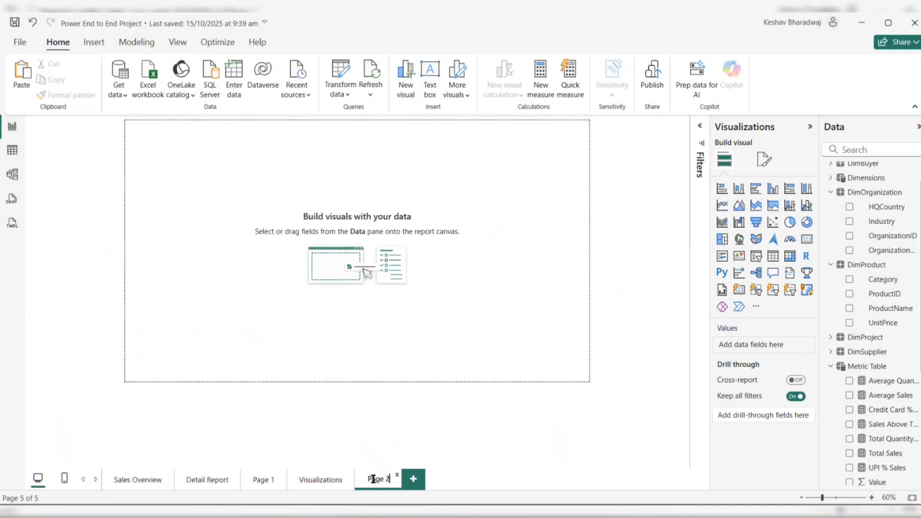
text(Formatting)
key(Return)
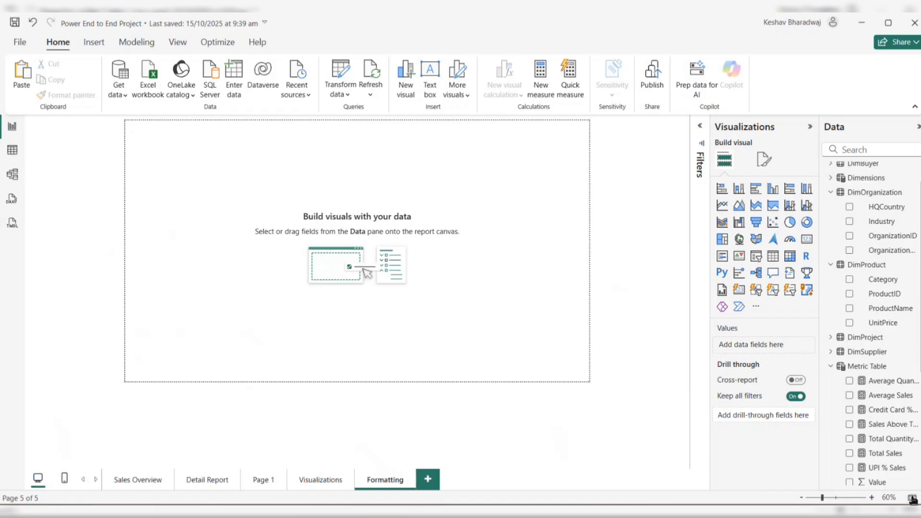
double_click(872, 498)
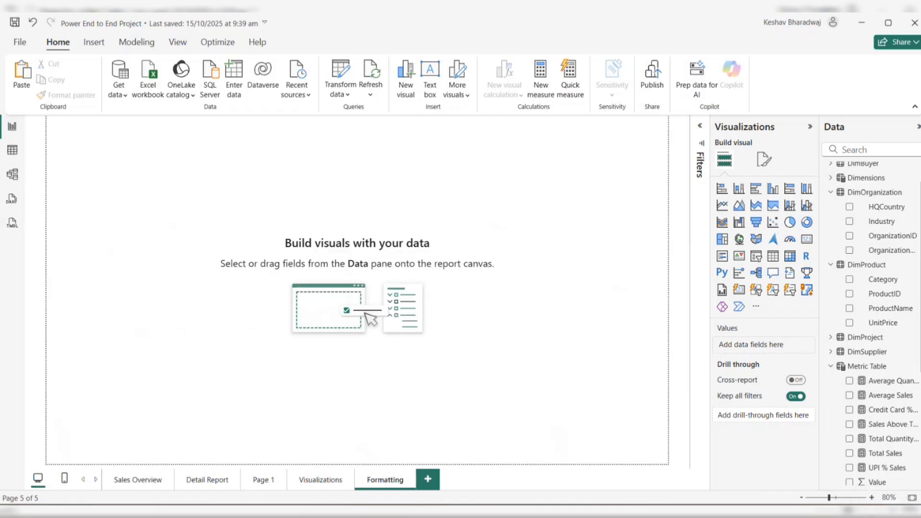
Copy the stacked column chart from the Visualizations page to the Formatting page, enlarging it and placing it lower on the canvas.
click(337, 478)
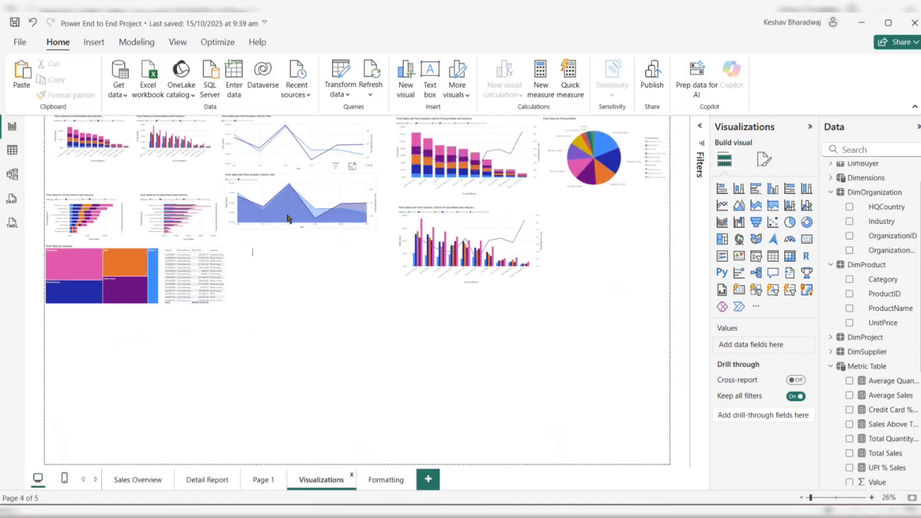
click(120, 165)
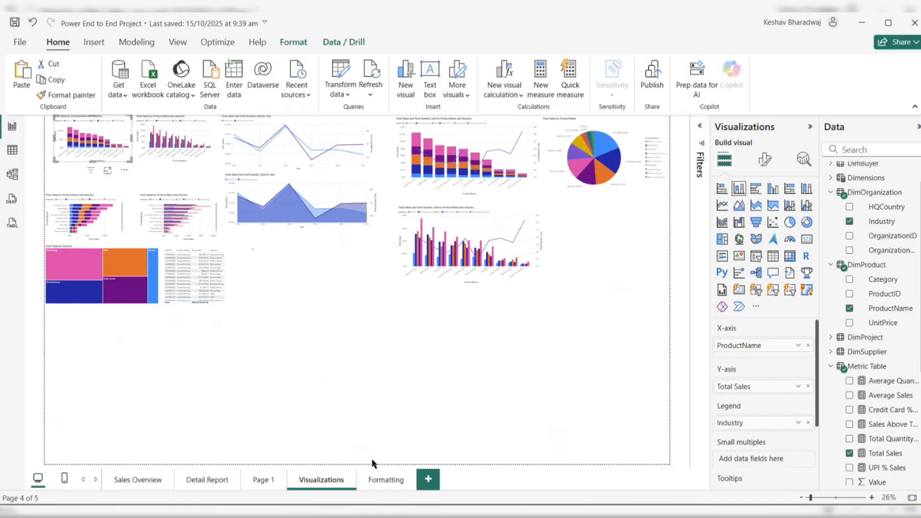
click(386, 479)
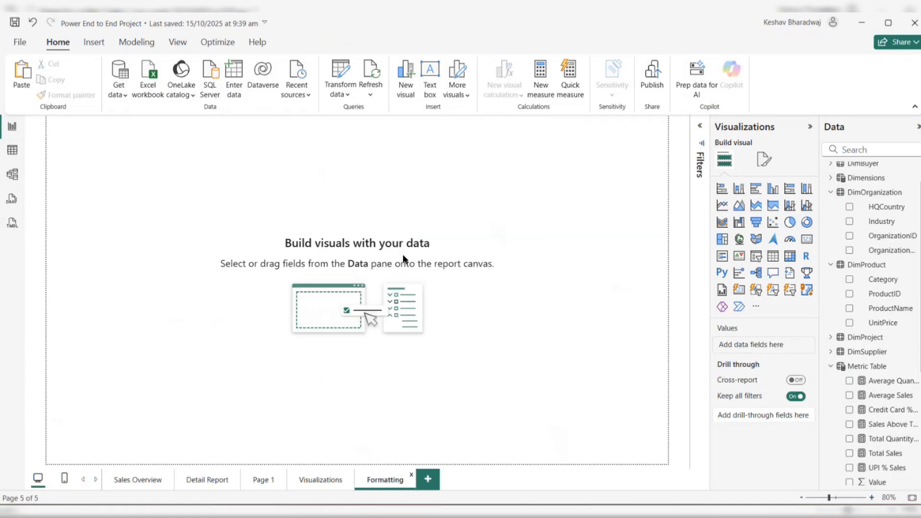
key(ctrl+v)
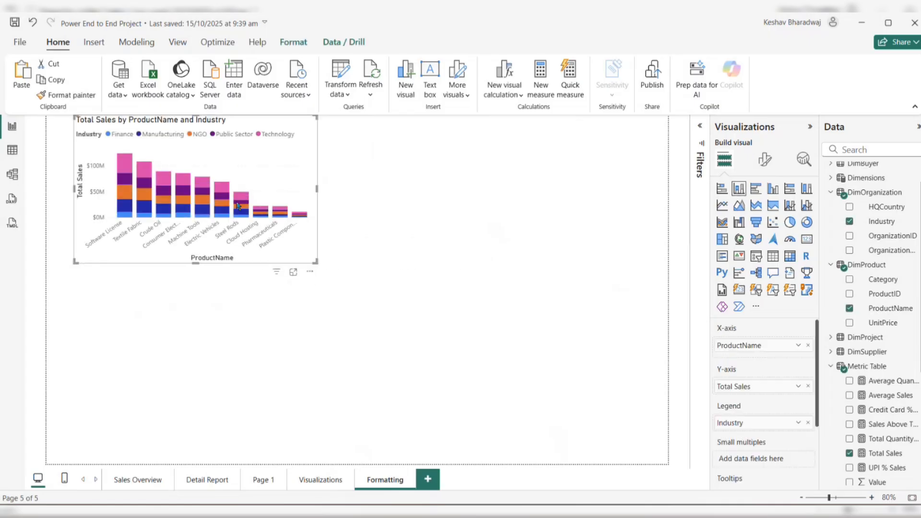
drag(315, 262, 370, 347)
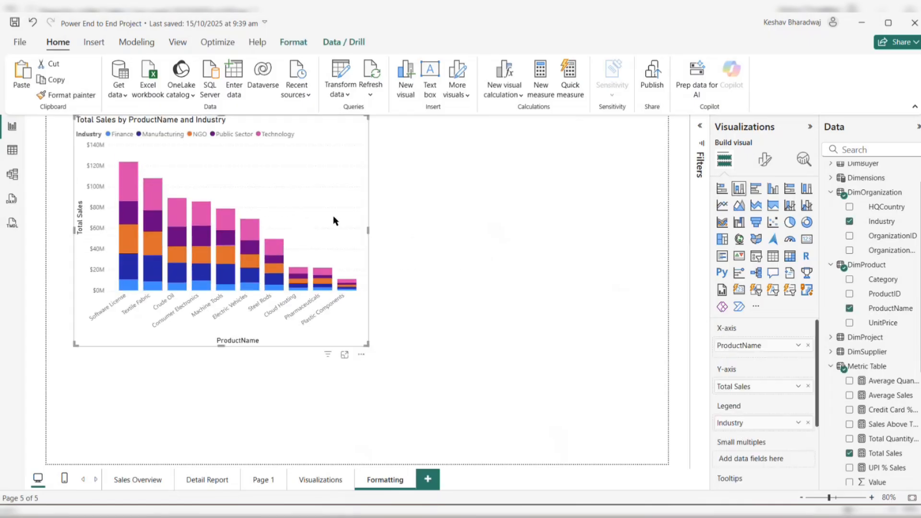
drag(335, 218, 370, 290)
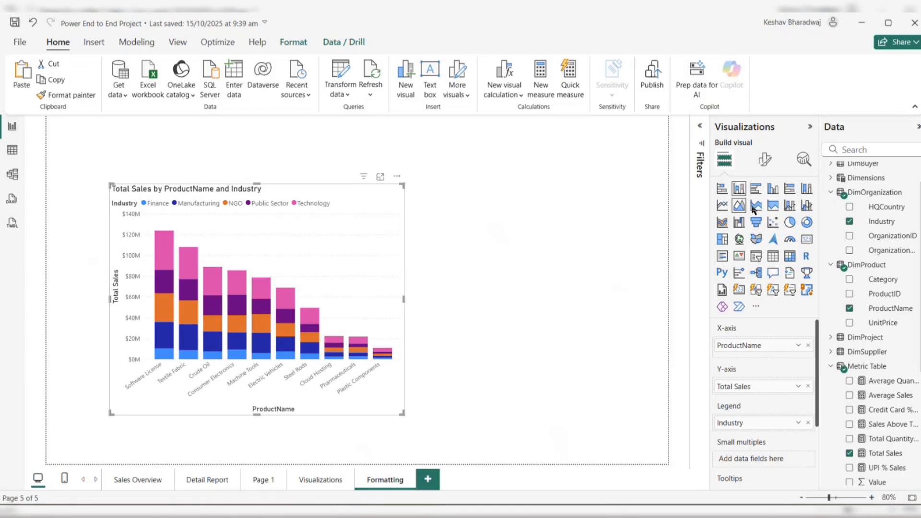
Set the stacked column chart's X-axis labels to font size 10 in dark blue.
click(765, 161)
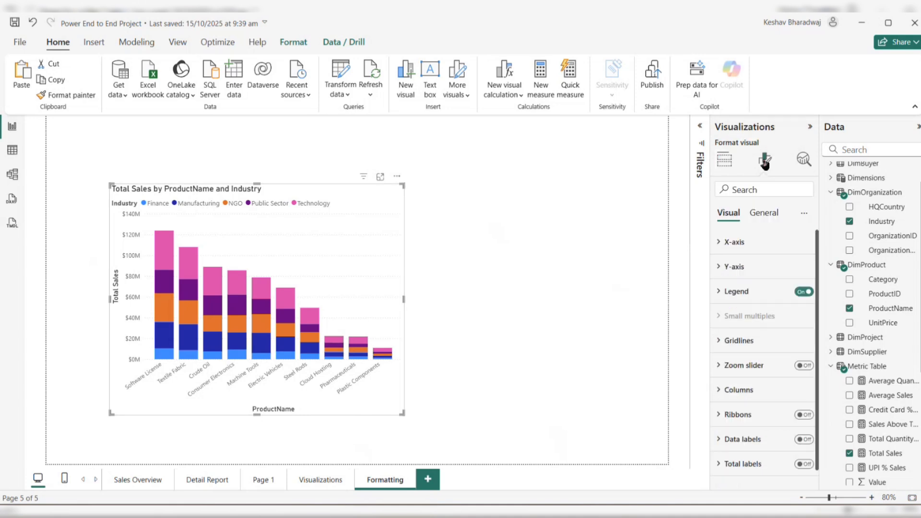
click(723, 243)
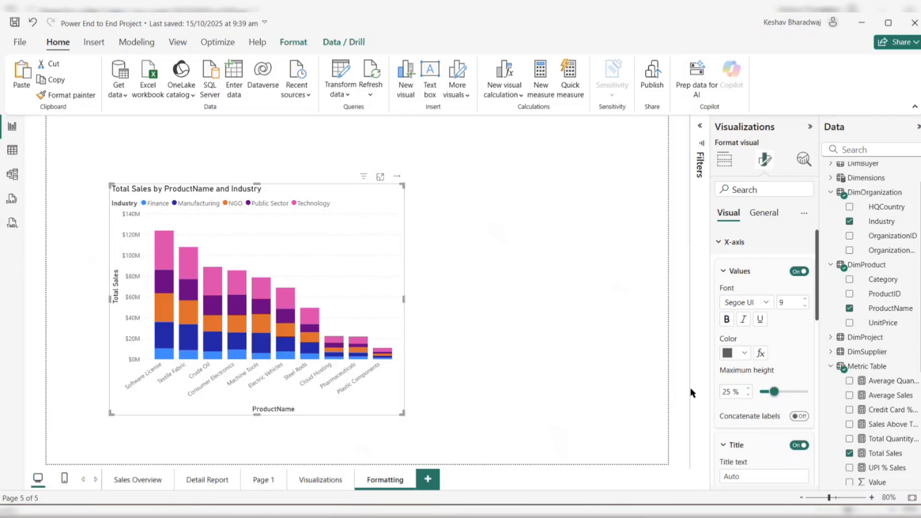
click(804, 300)
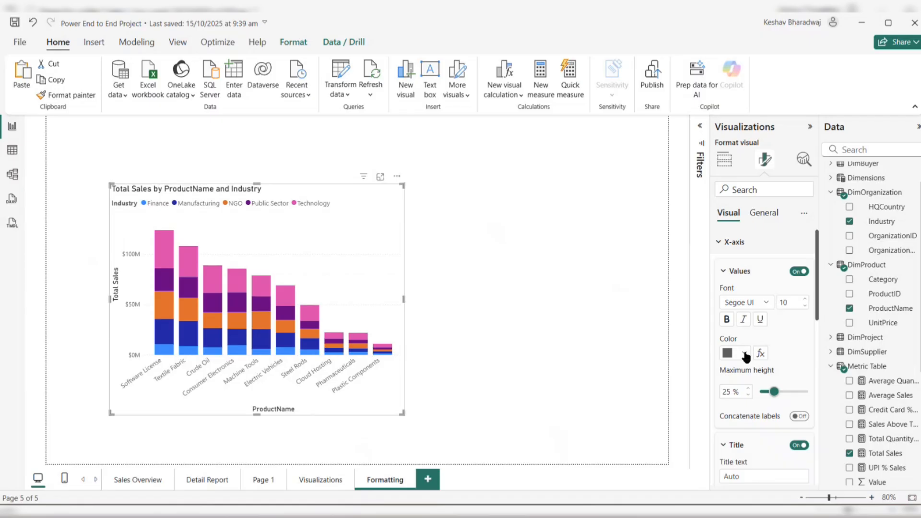
click(744, 354)
click(789, 299)
Set the maximum height of the X-axis labels to 38% and make the labels bold.
drag(774, 392, 791, 397)
drag(789, 395, 760, 392)
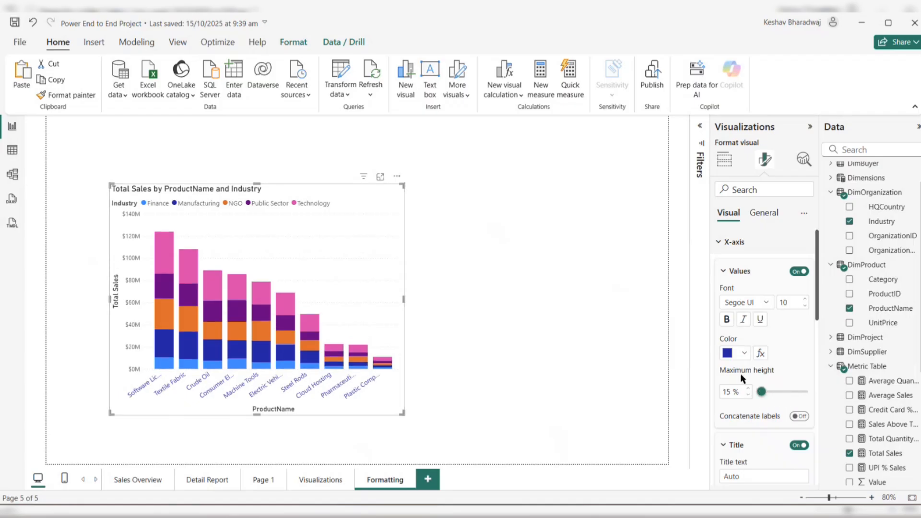
drag(761, 392, 791, 393)
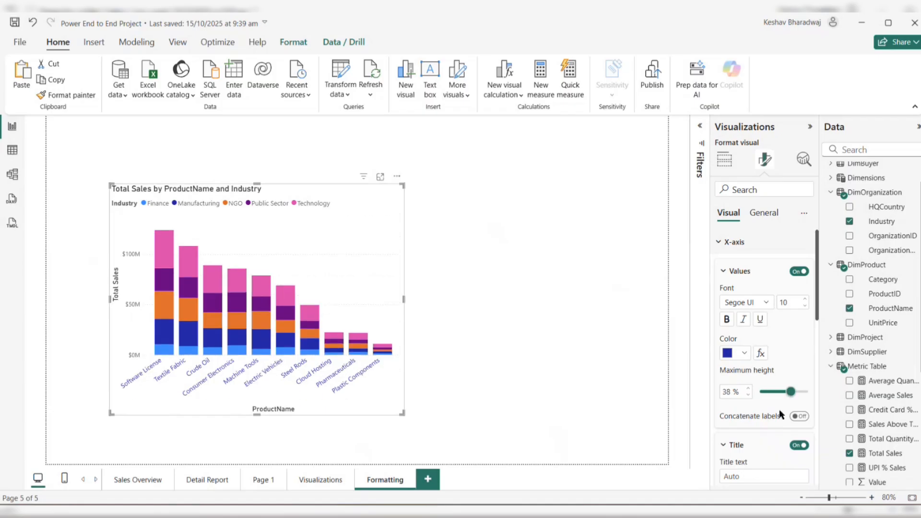
click(726, 320)
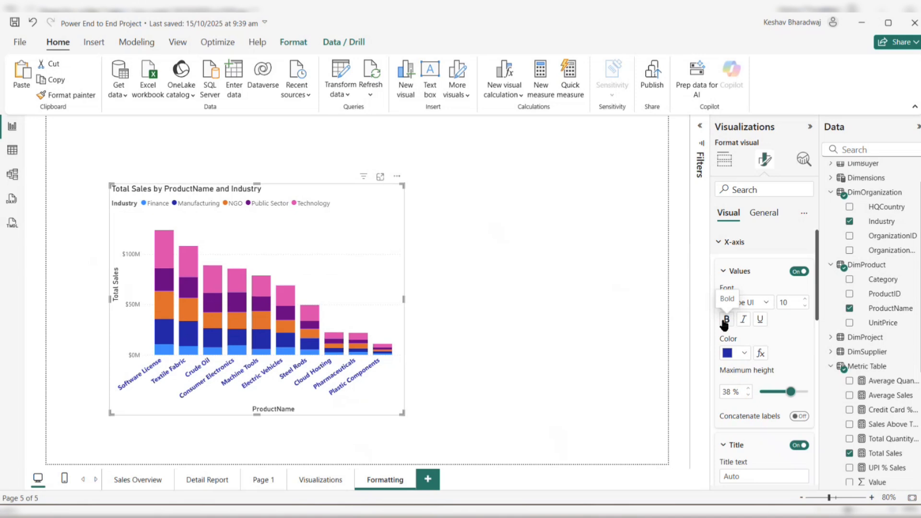
Change the X-axis title text to Product.
scroll(794, 355, down, 3)
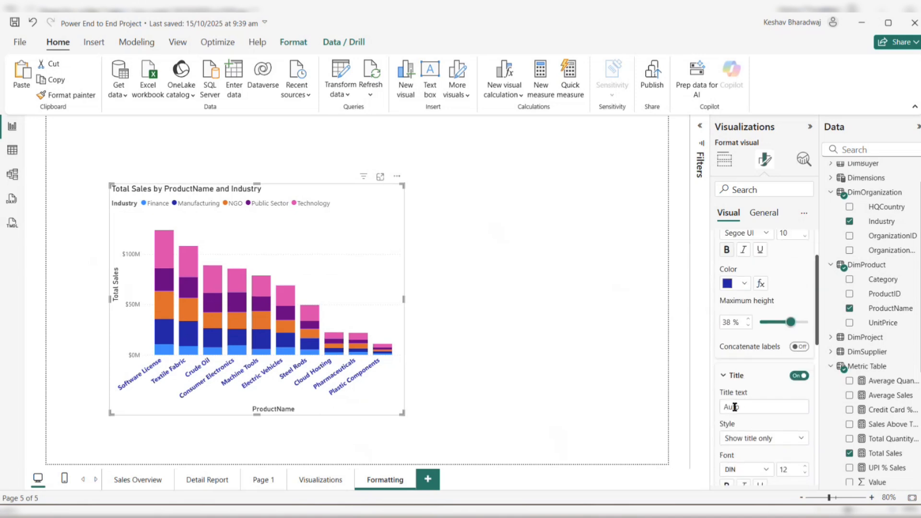
click(734, 407)
scroll(758, 400, down, 2)
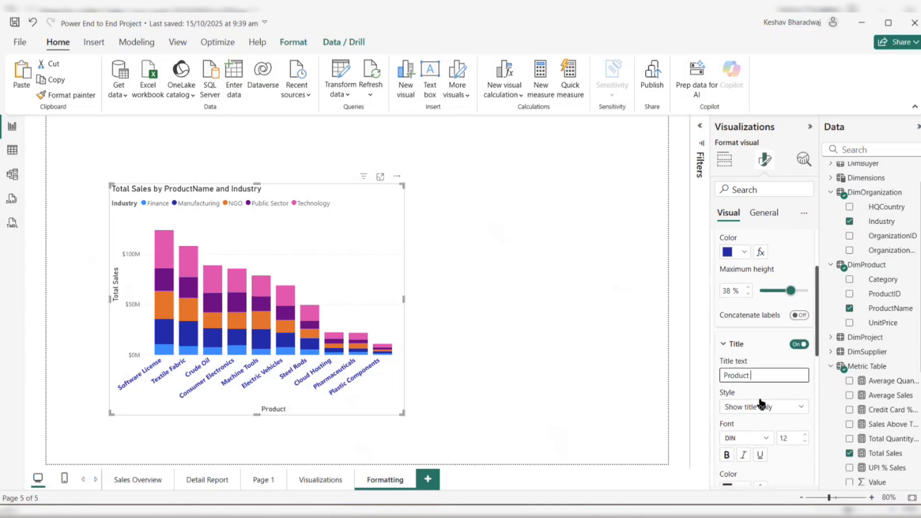
Format the X-axis title in bold, dark blue, font size 14.
scroll(768, 376, down, 2)
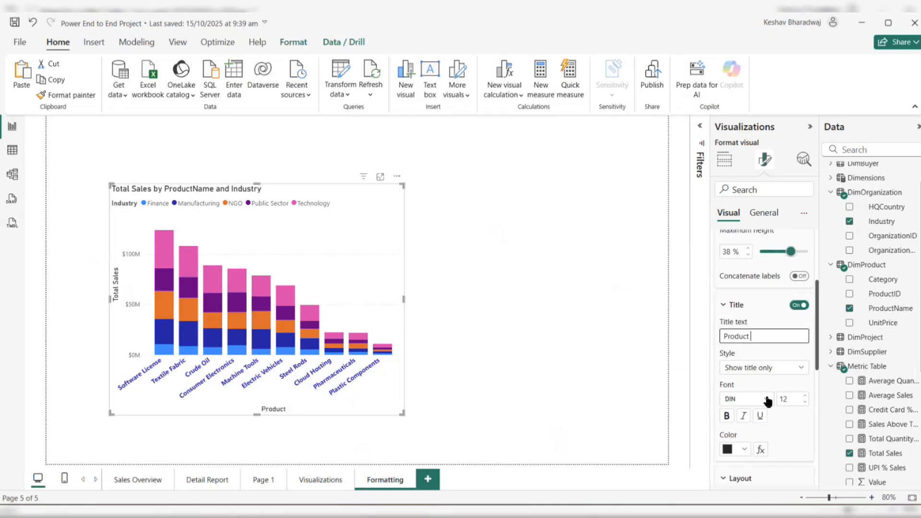
click(805, 396)
click(805, 397)
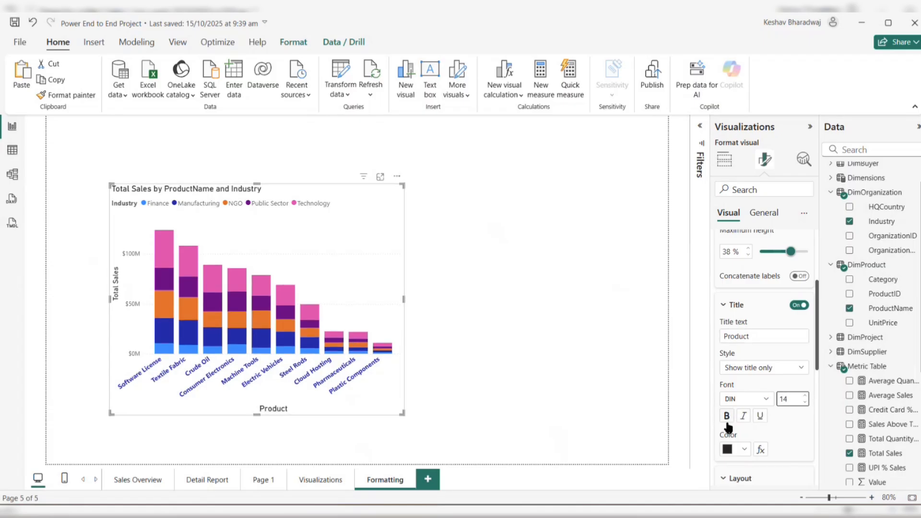
click(725, 419)
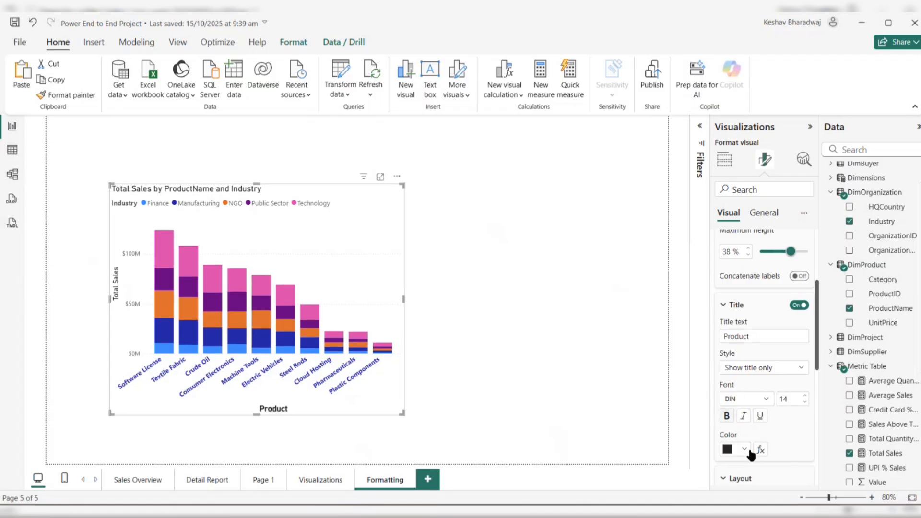
click(750, 452)
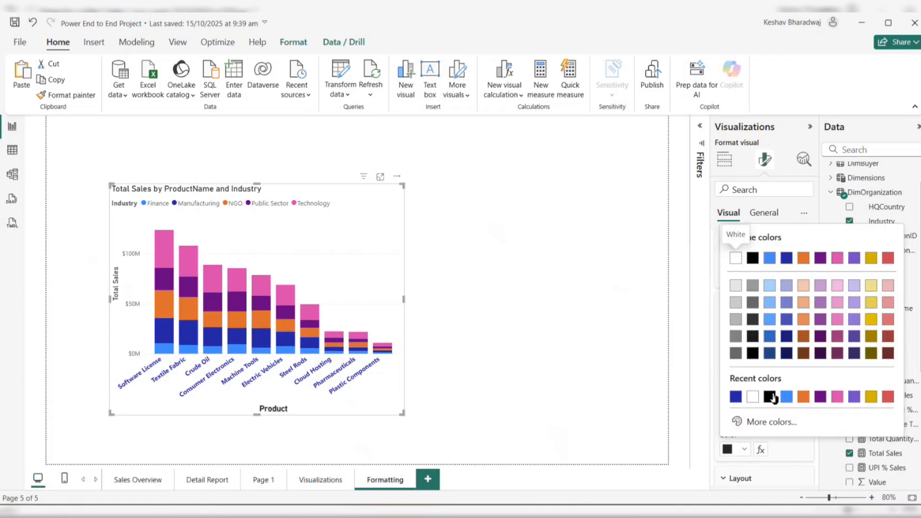
click(735, 398)
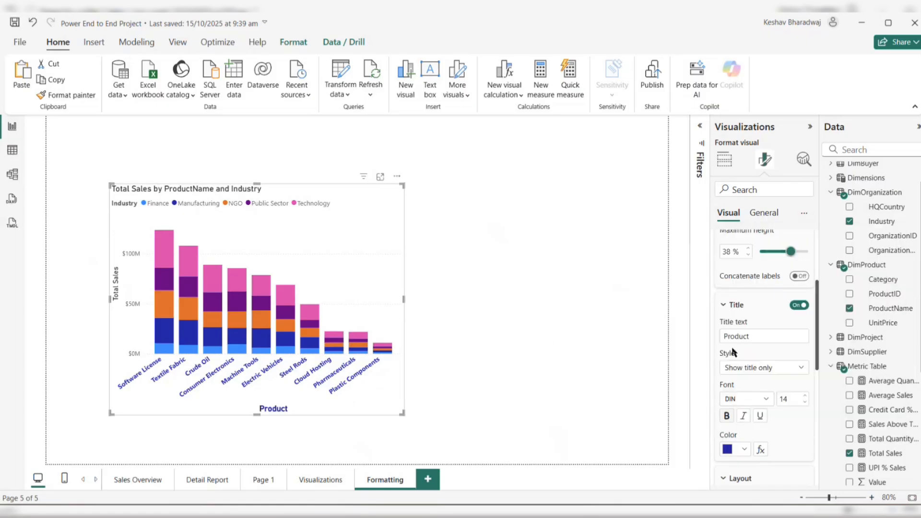
Format the Y-axis values in bold, dark blue, font size 10.
scroll(733, 351, down, 5)
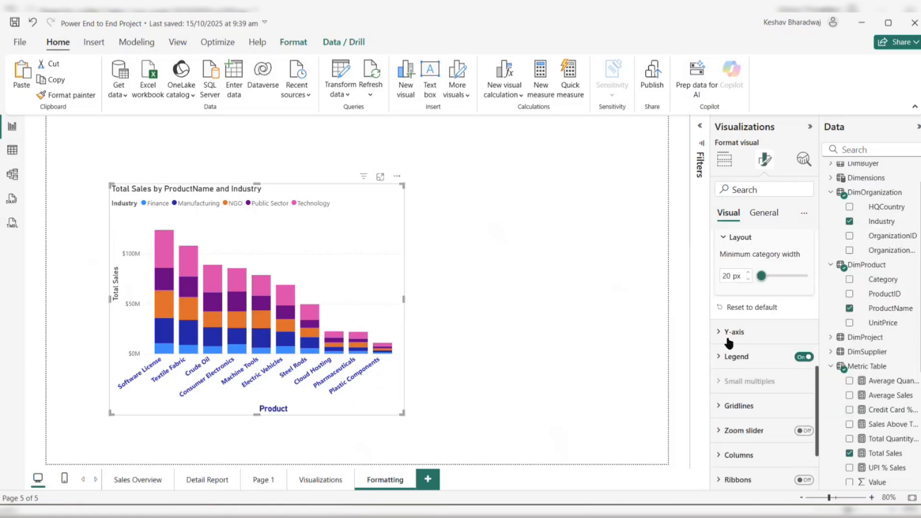
click(726, 334)
scroll(751, 390, down, 3)
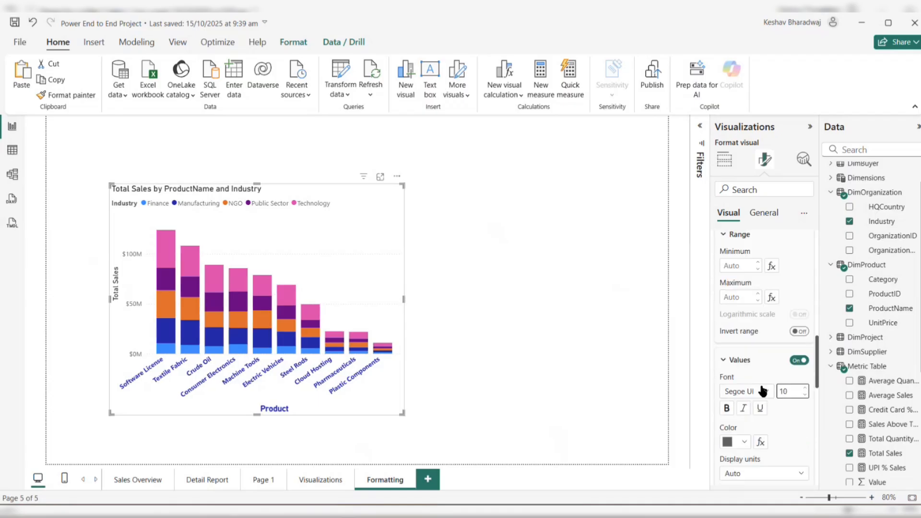
click(745, 441)
click(734, 387)
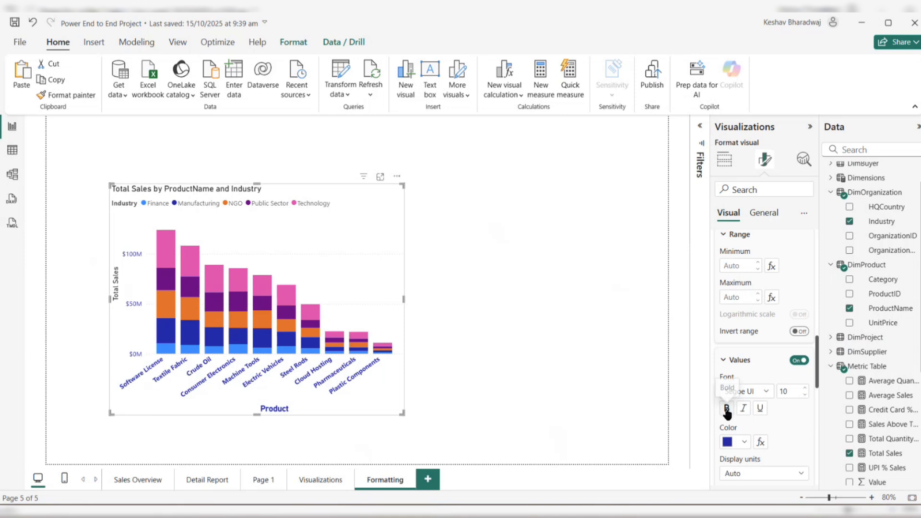
click(726, 408)
Set the display units of the Y-axis values to Thousands.
scroll(750, 398, down, 2)
scroll(752, 399, down, 2)
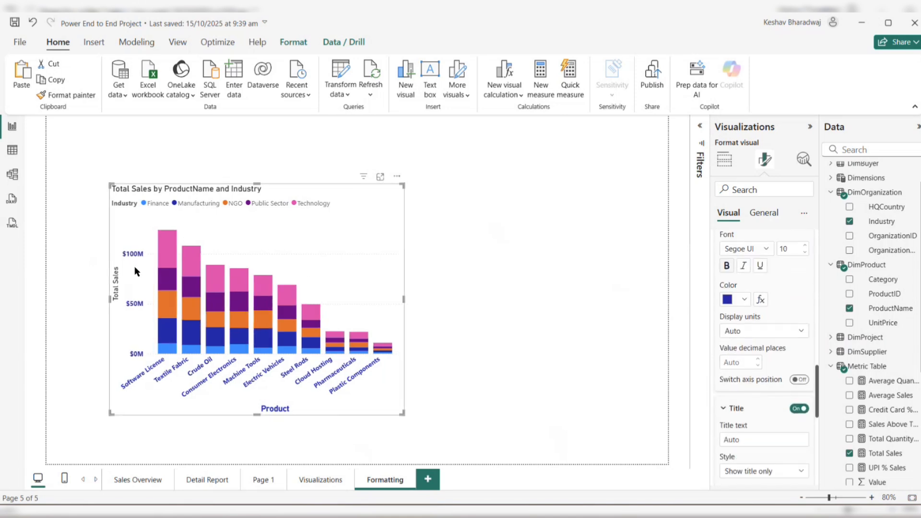
click(773, 332)
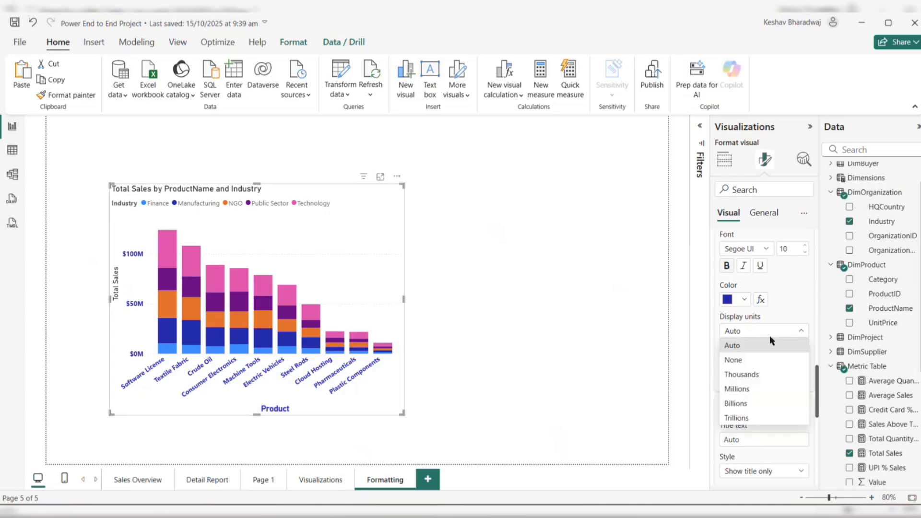
click(744, 376)
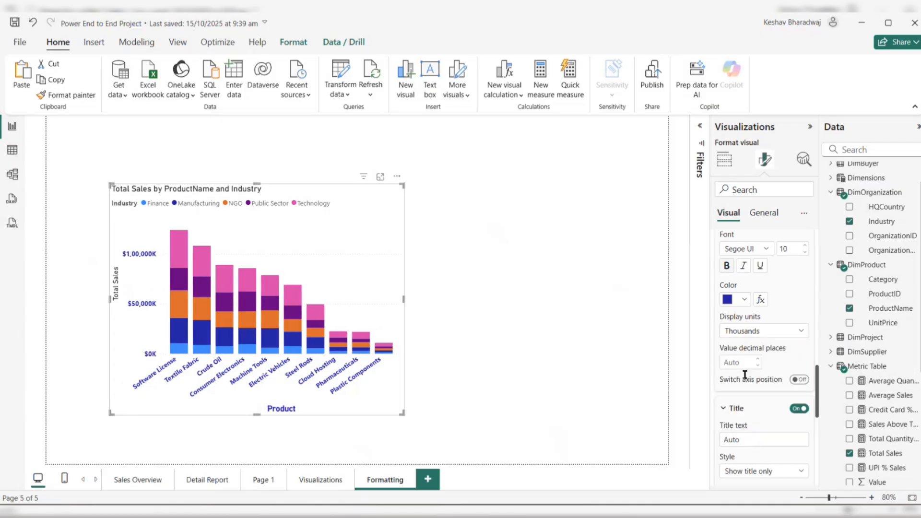
Try None as the display units of the Y-axis values, and settle on Auto.
click(775, 336)
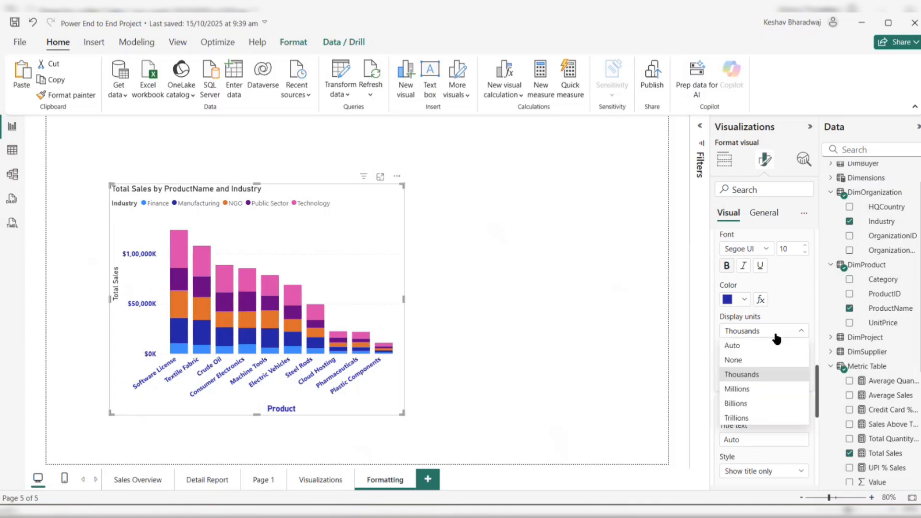
click(757, 361)
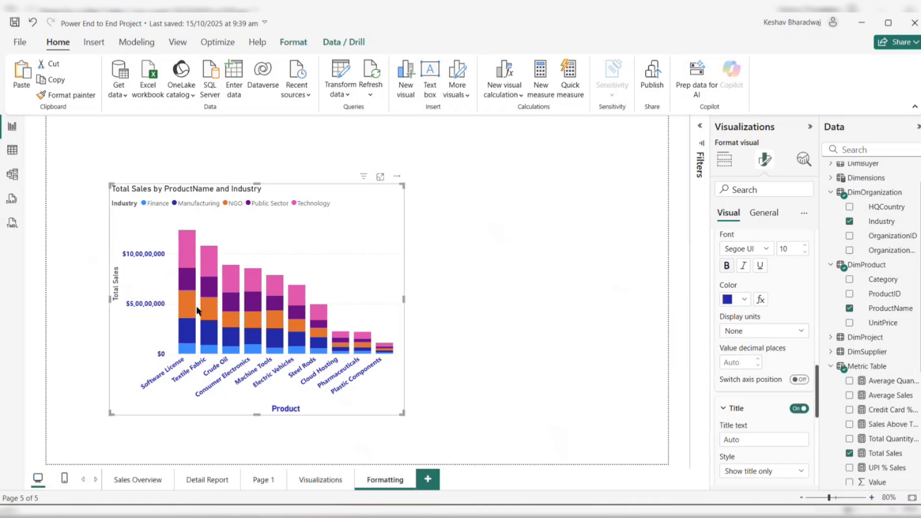
click(754, 333)
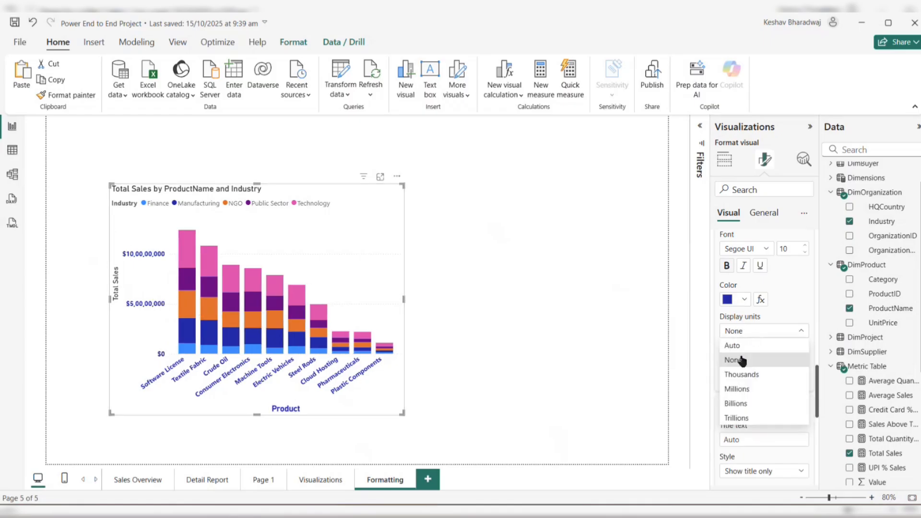
click(747, 345)
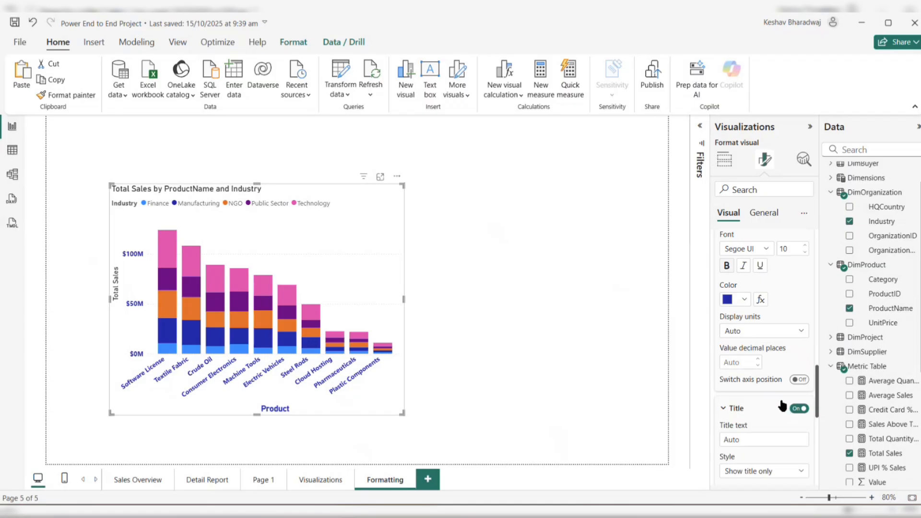
Format the Y-axis title in bold, dark blue, font size 14.
scroll(790, 439, down, 2)
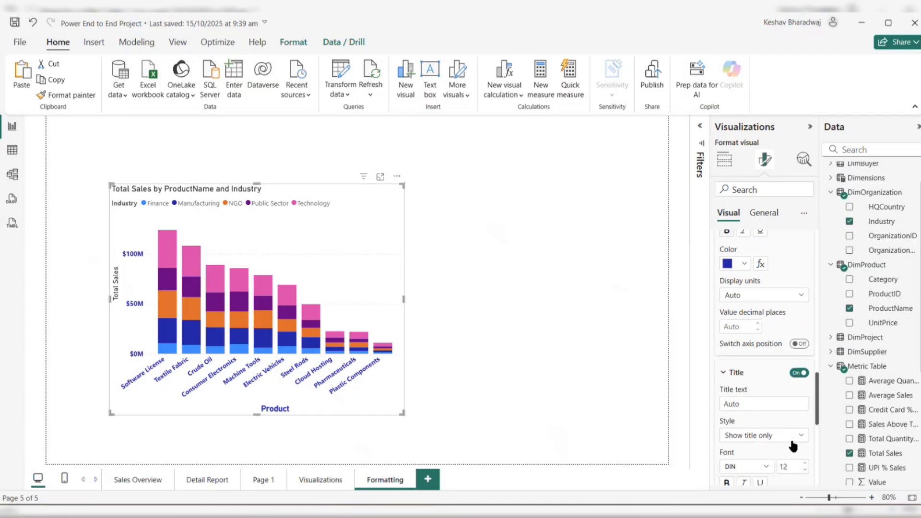
click(765, 401)
scroll(765, 401, down, 2)
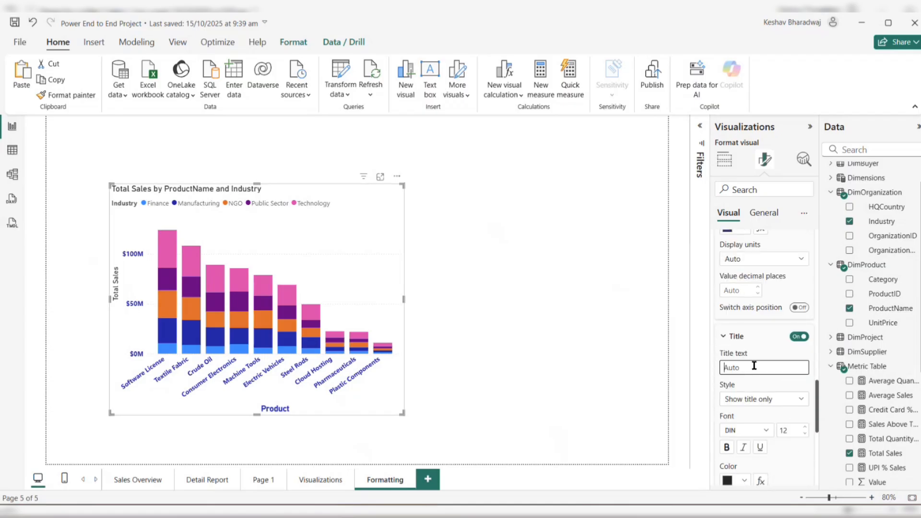
scroll(747, 389, down, 1)
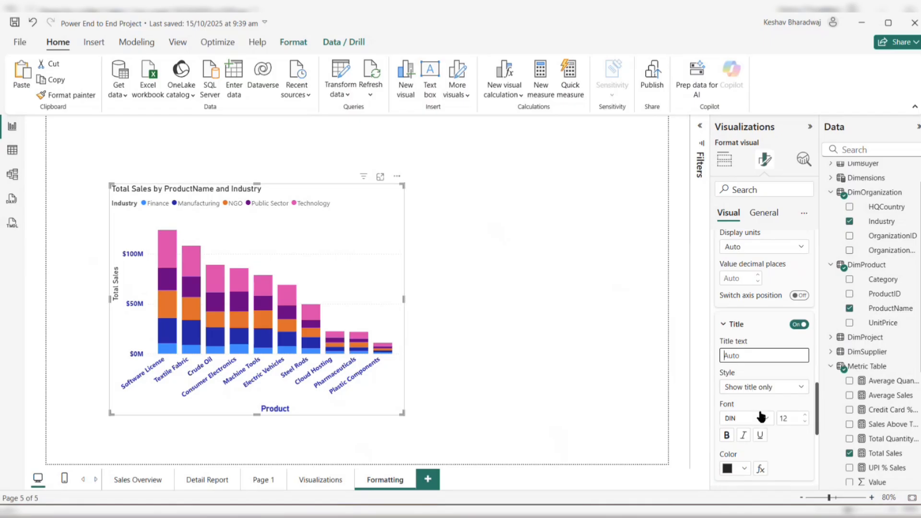
click(804, 414)
click(726, 435)
click(742, 472)
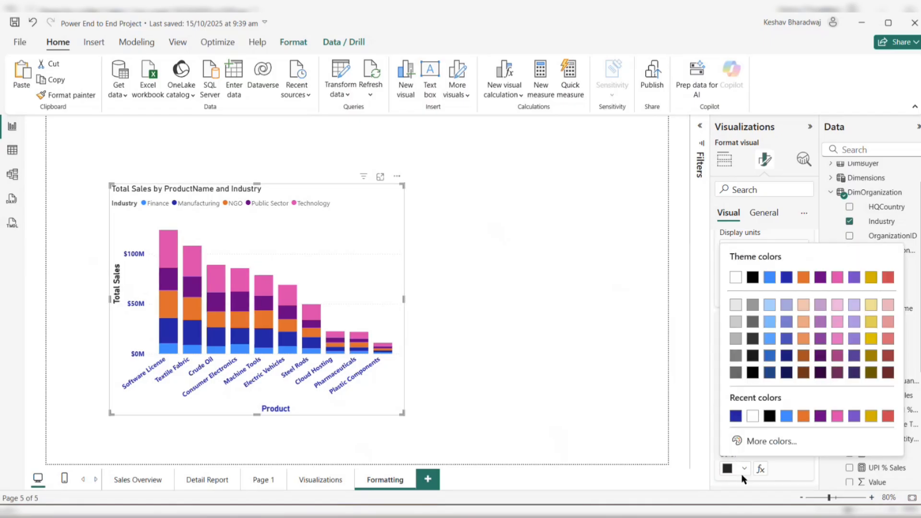
click(734, 415)
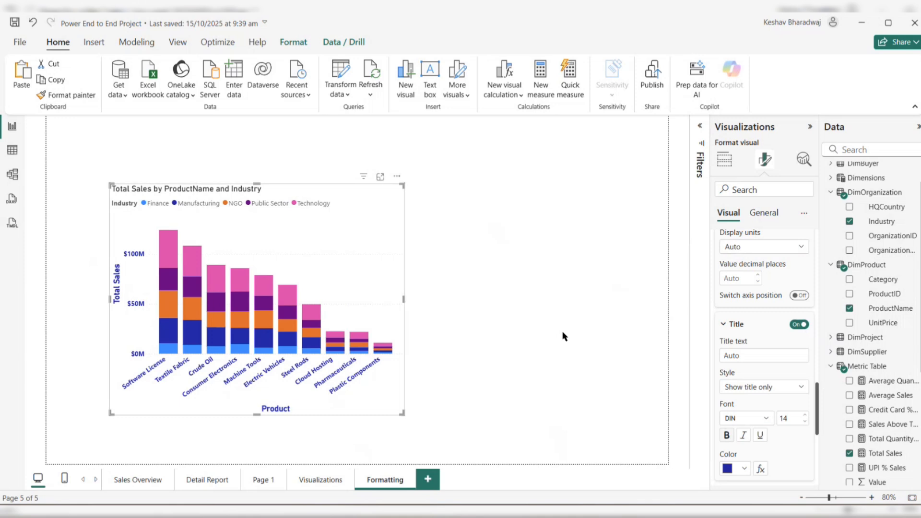
Set the position of the stacked column chart's legend to Bottom left.
click(488, 297)
click(380, 245)
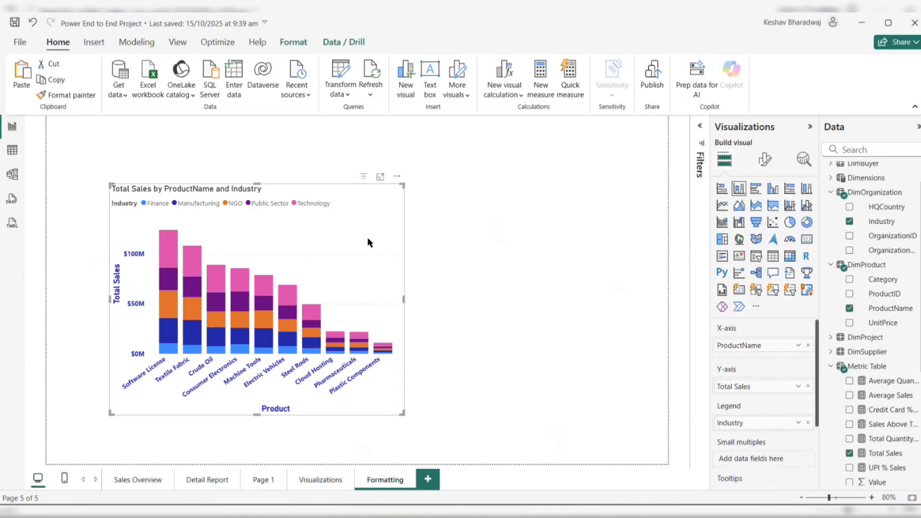
click(765, 161)
click(728, 292)
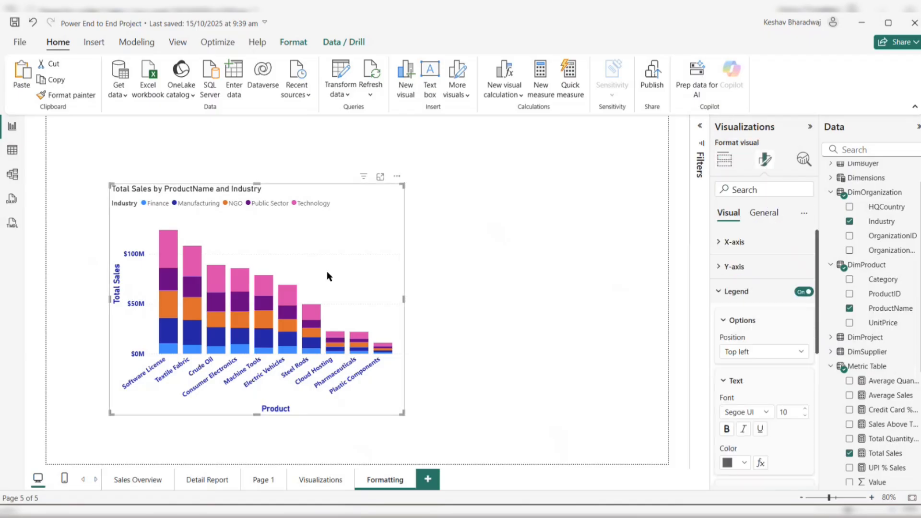
scroll(735, 343, down, 2)
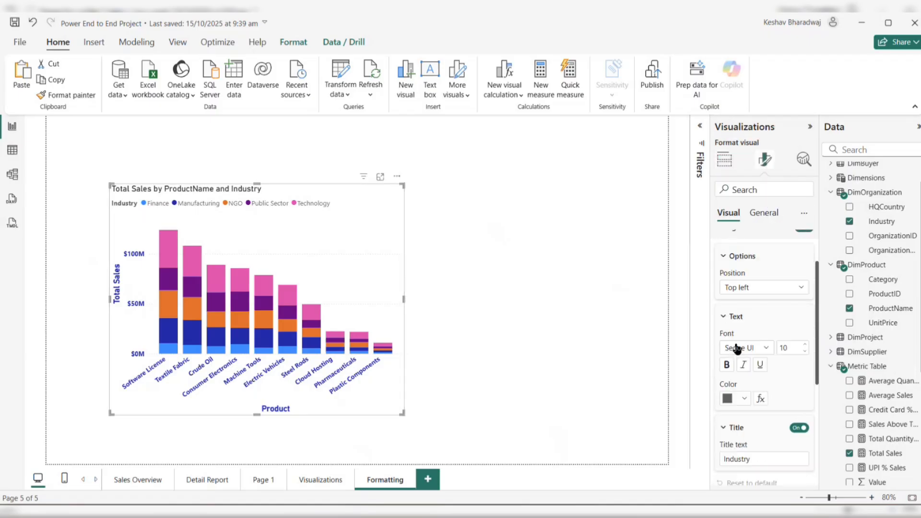
click(795, 287)
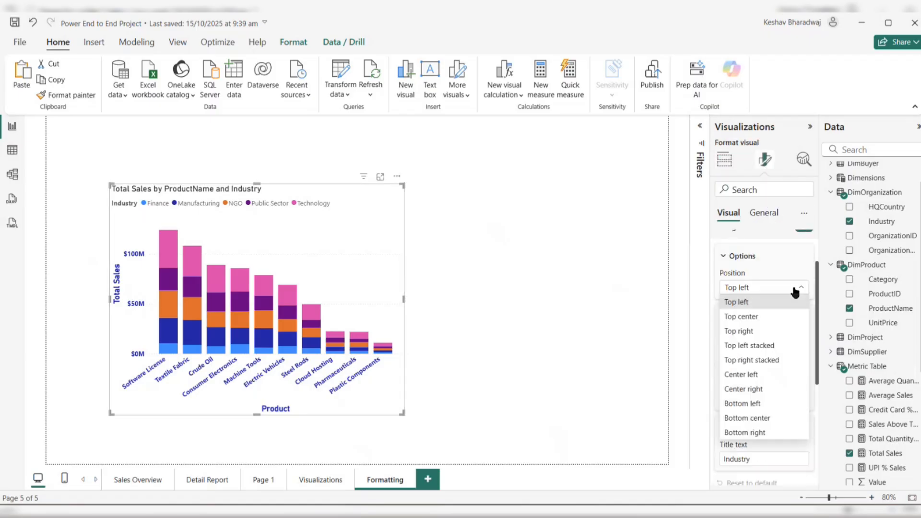
click(741, 407)
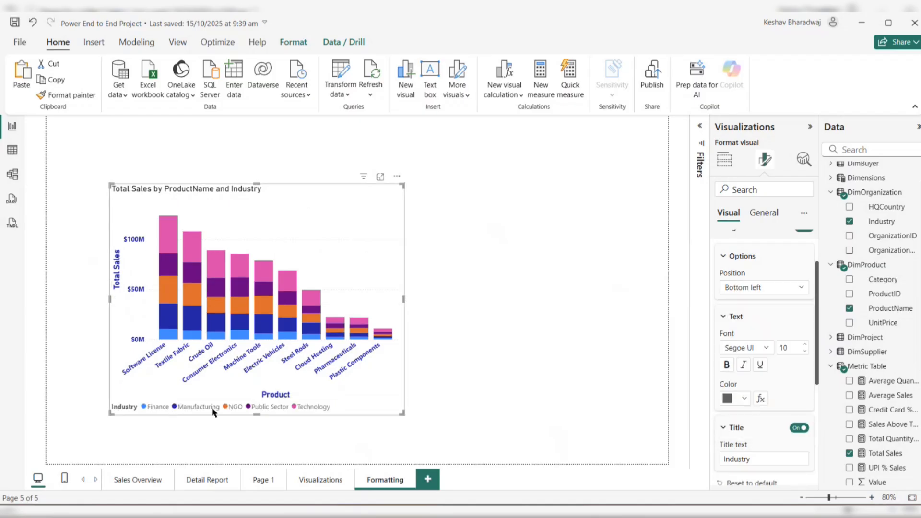
Turn off the legend title and format the legend text in bold, dark blue, font size 9.
click(800, 429)
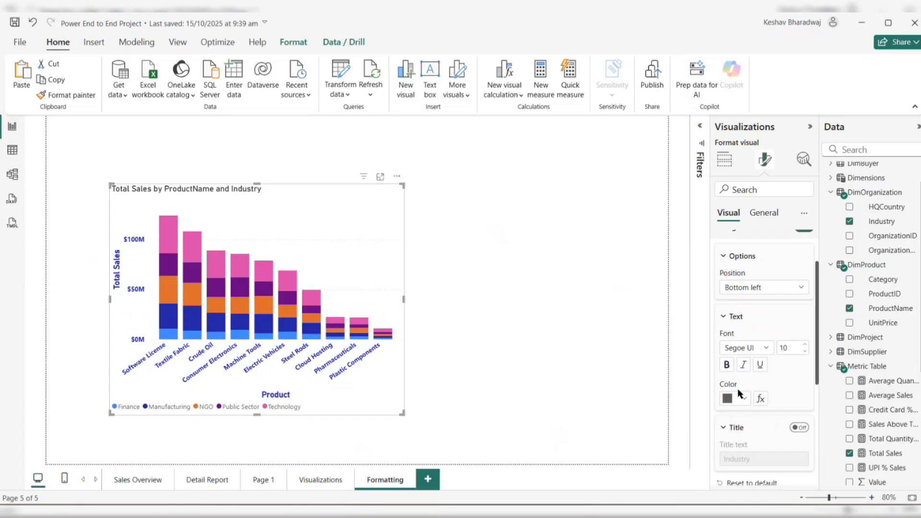
click(727, 365)
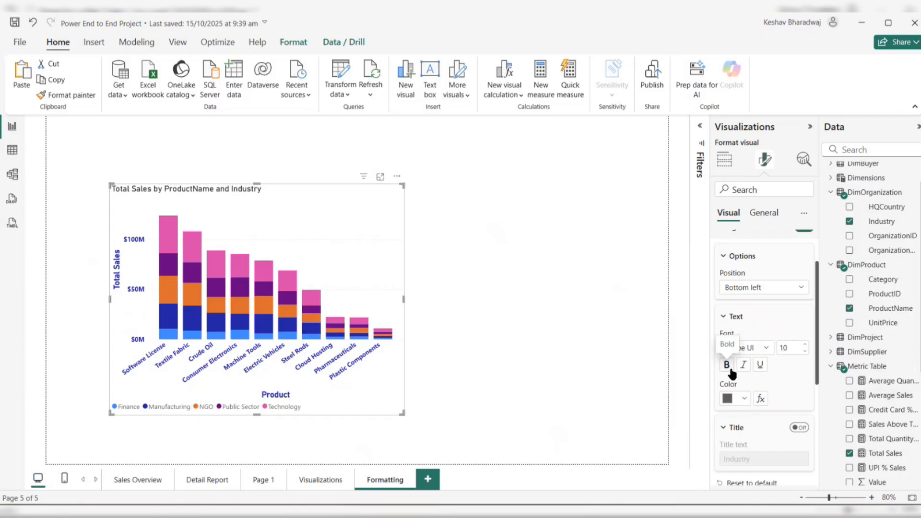
click(805, 352)
click(743, 398)
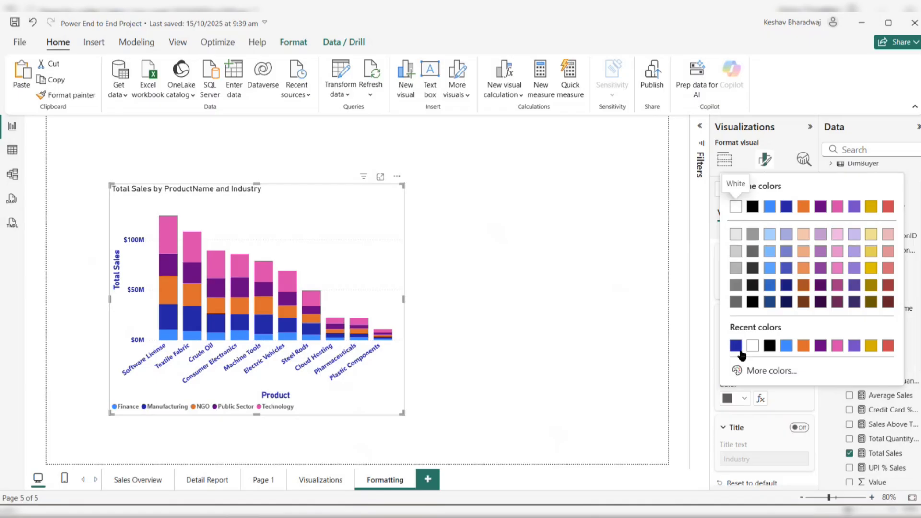
click(738, 348)
scroll(753, 384, down, 2)
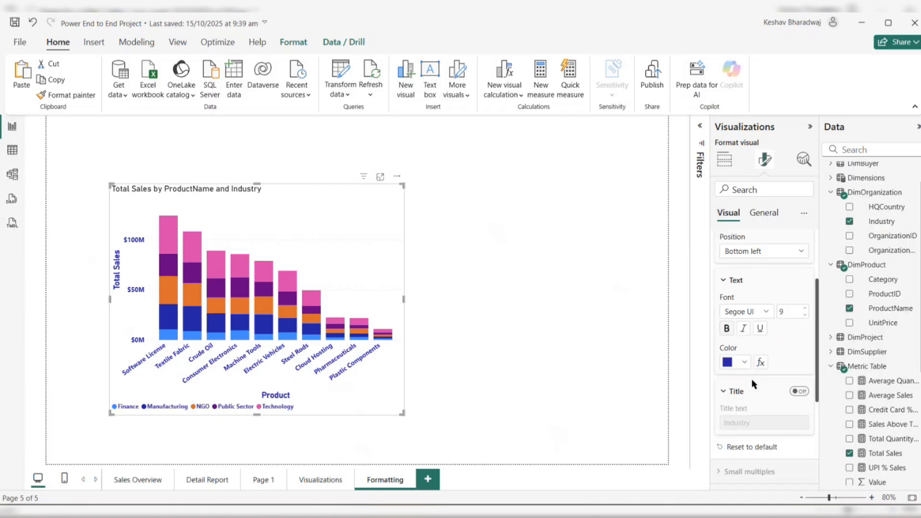
Change the chart's title text to "Product & Industry wise Sales".
scroll(753, 383, up, 4)
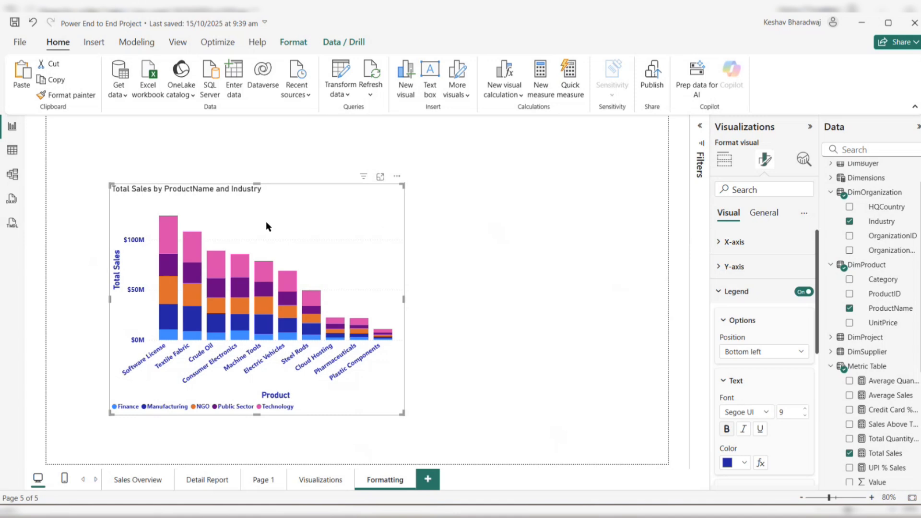
click(769, 215)
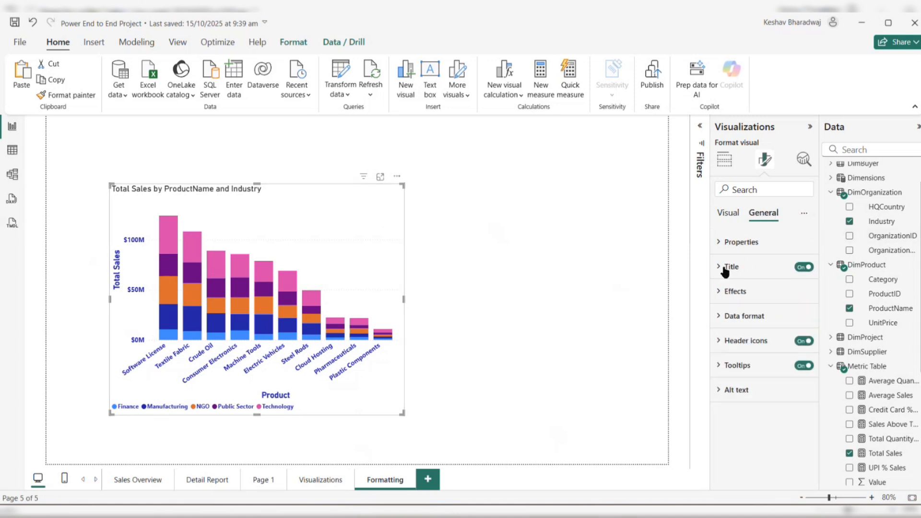
click(724, 270)
click(760, 325)
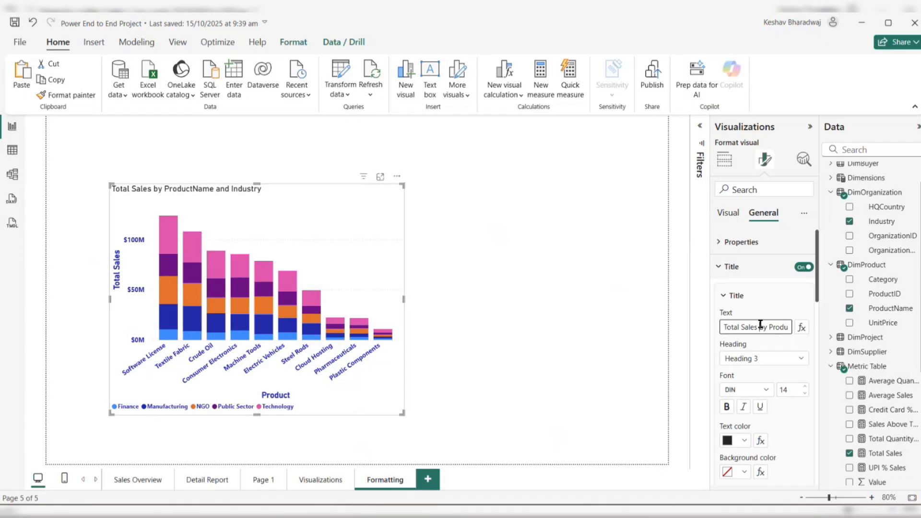
key(ctrl+a)
text(Sale)
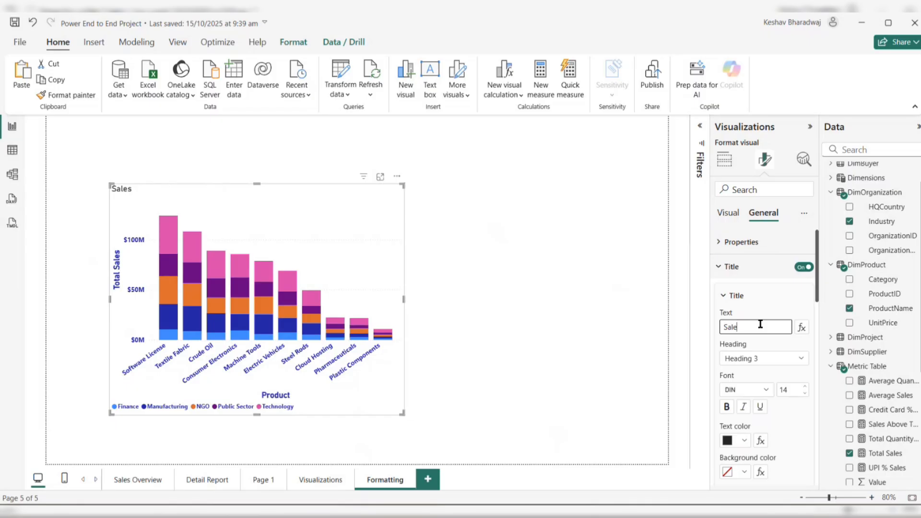
key(BackSpace)
key(BackSpace)
key(BackSpace)
key(BackSpace)
text(wise)
text(ales)
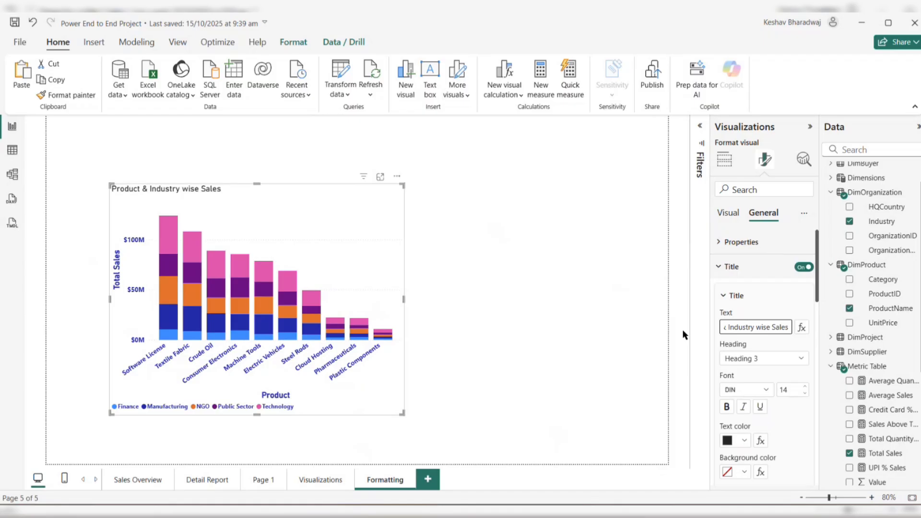
Format the chart title in bold, dark blue, font size 15, and align it to the center.
click(765, 390)
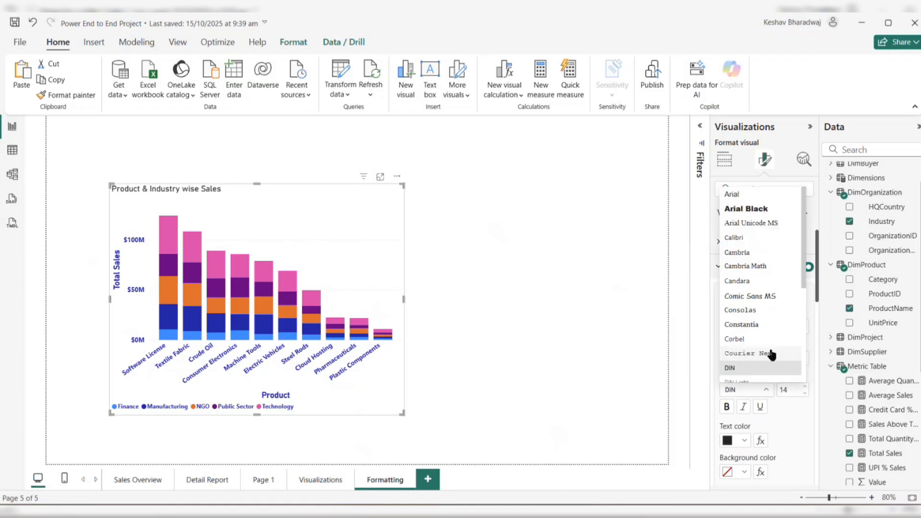
click(801, 387)
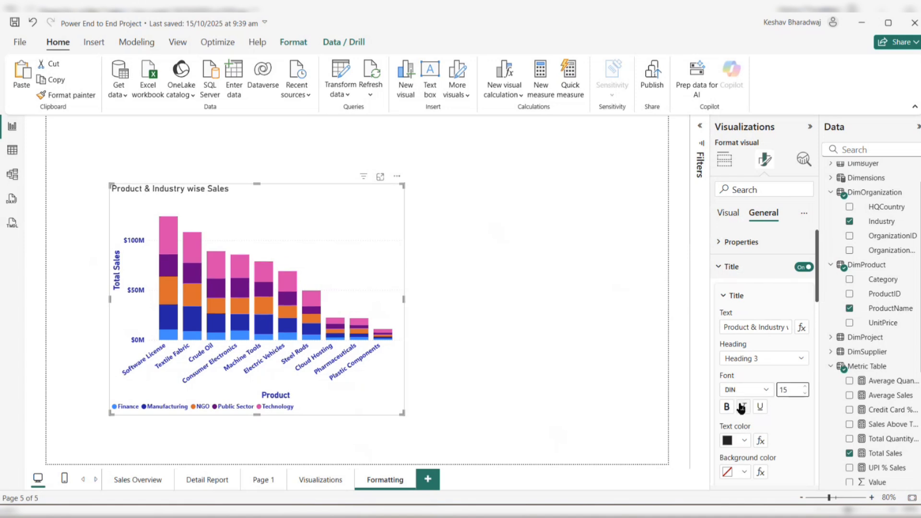
click(726, 408)
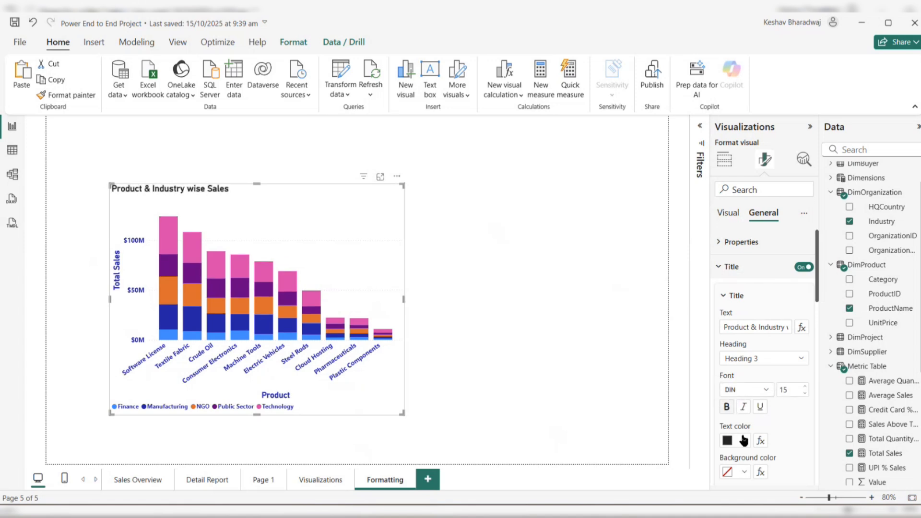
click(743, 440)
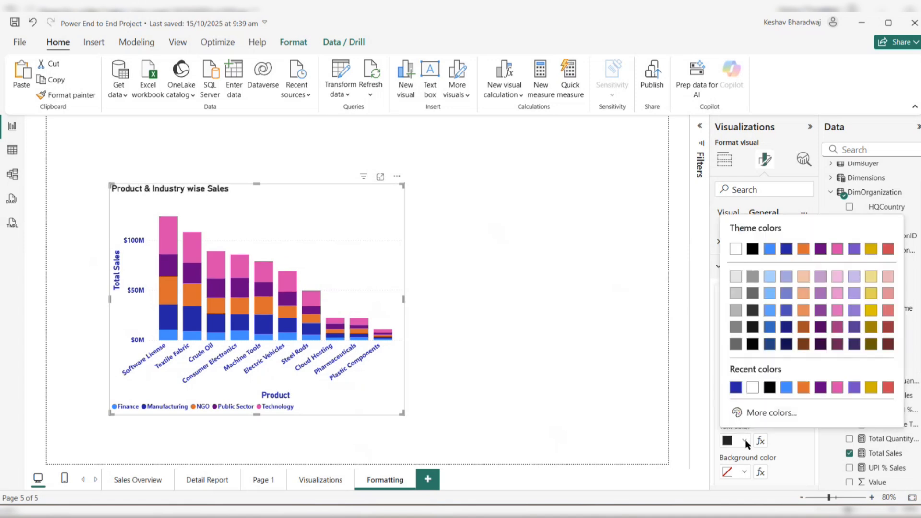
click(736, 388)
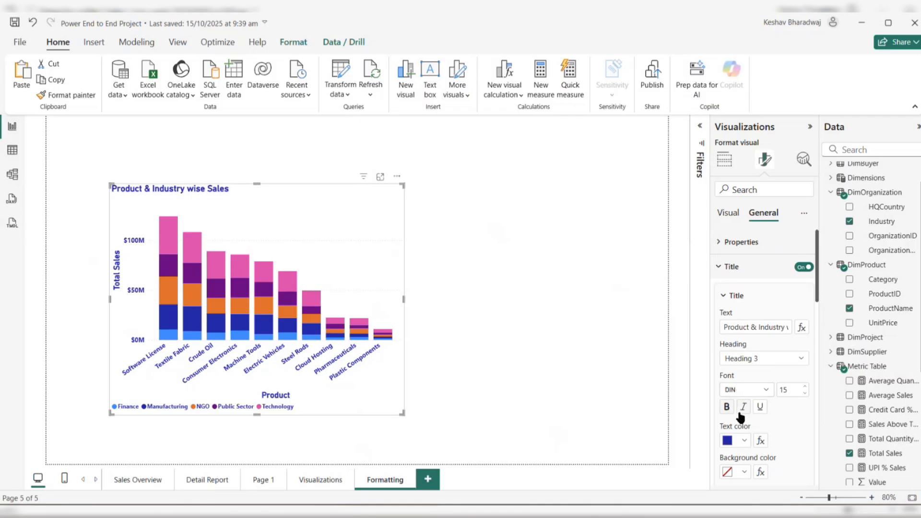
scroll(776, 429, down, 1)
click(743, 459)
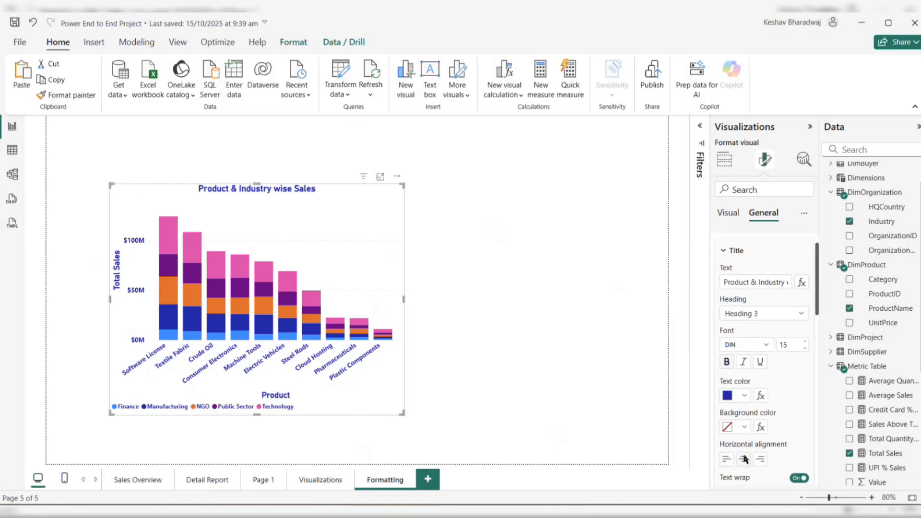
Try a light blue background for the chart title, and settle on light orange.
click(744, 427)
click(772, 234)
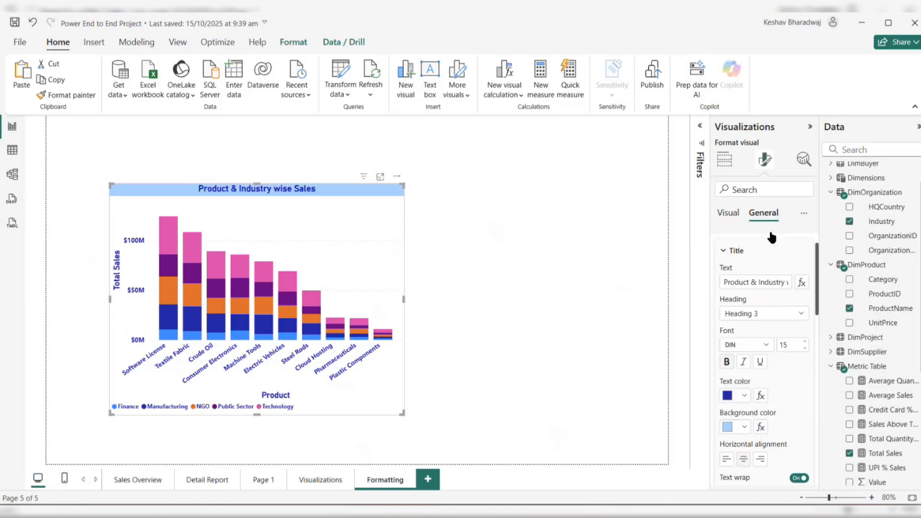
click(744, 425)
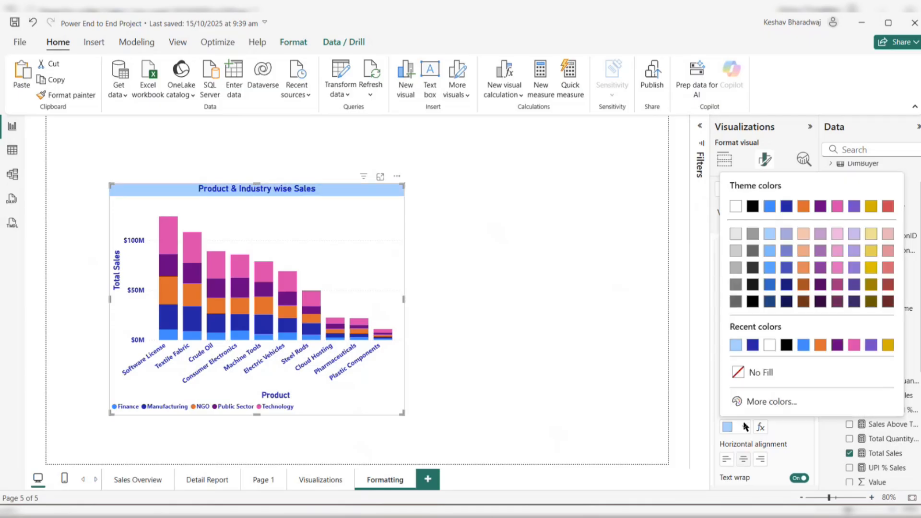
click(798, 229)
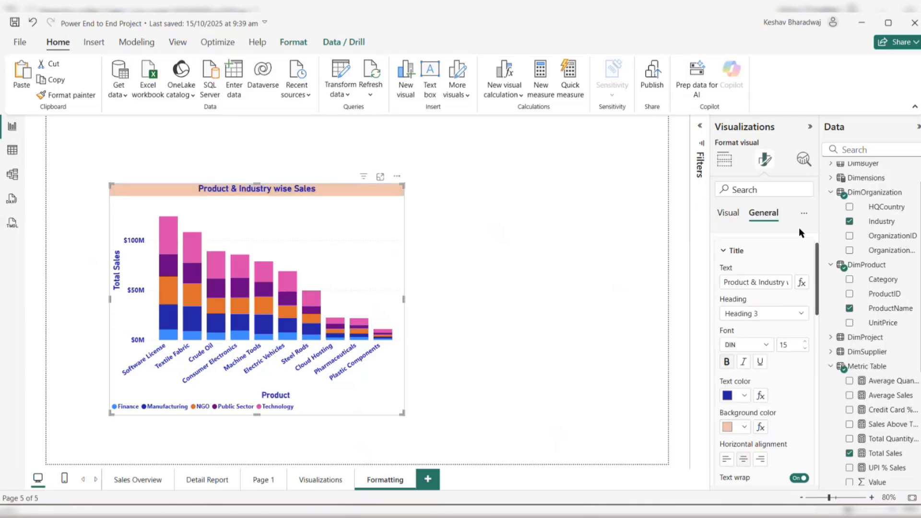
Turn on the visual border for the stacked column chart in its general effects settings.
click(593, 251)
click(373, 222)
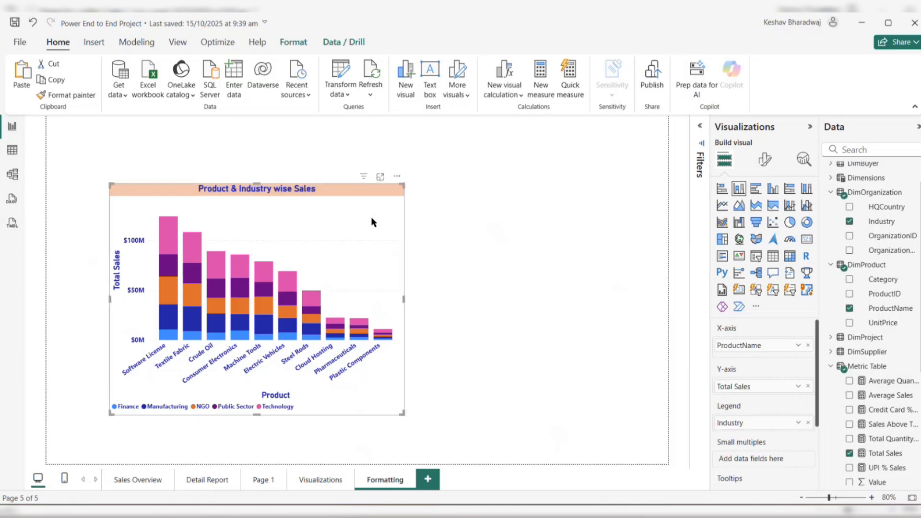
click(764, 159)
click(764, 214)
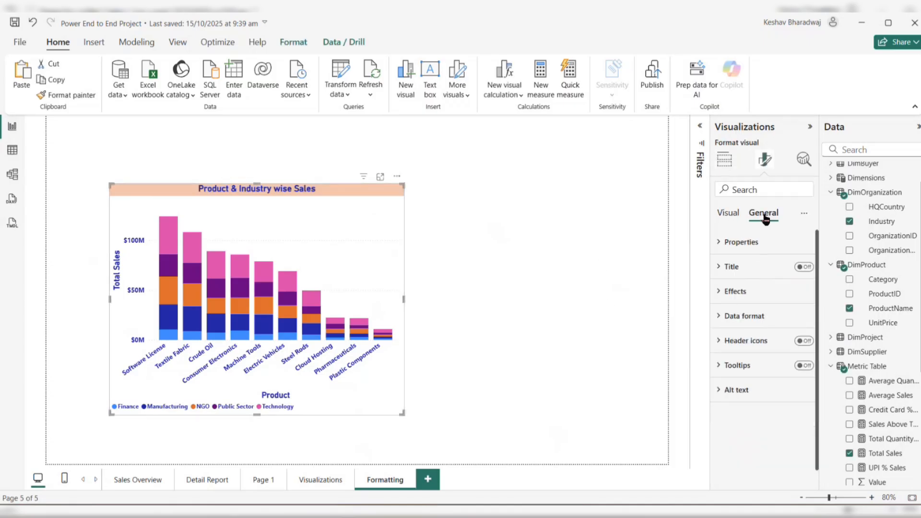
click(729, 291)
scroll(769, 334, down, 1)
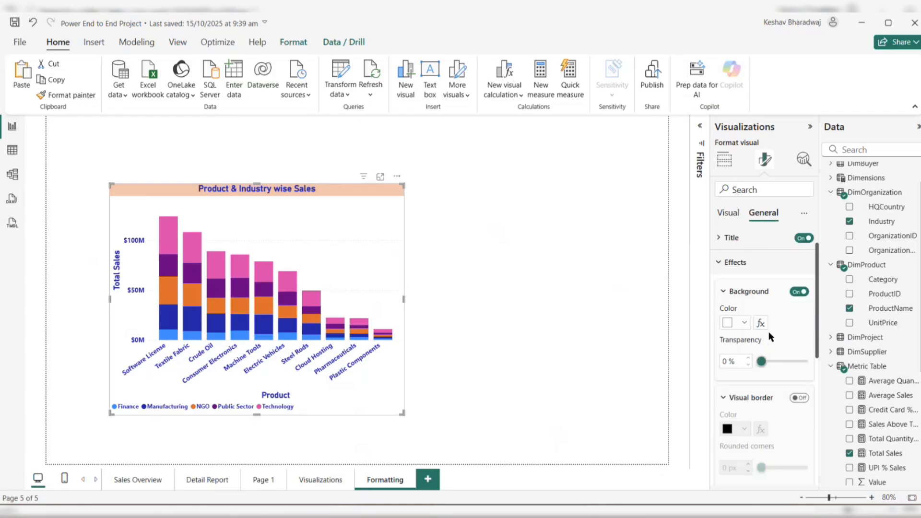
click(798, 397)
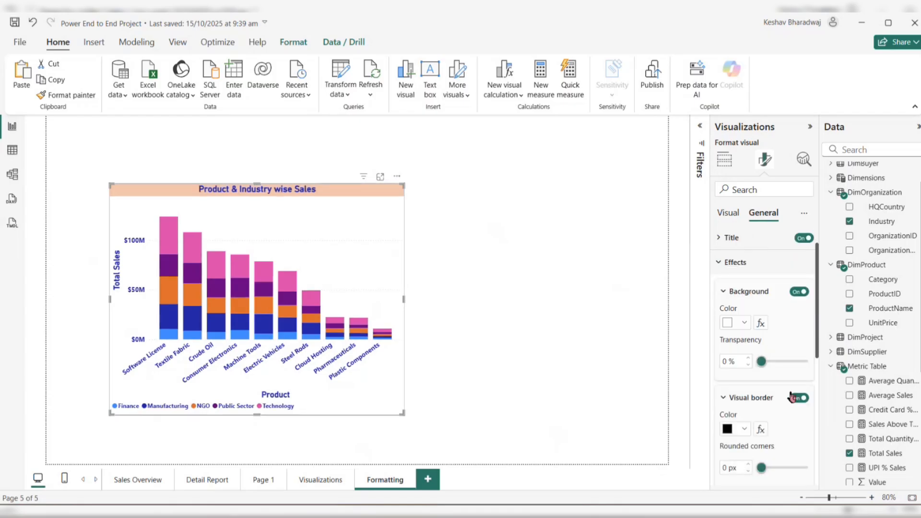
Set the rounded corners of the chart's visual border to 20 px.
scroll(776, 384, down, 2)
scroll(777, 383, down, 1)
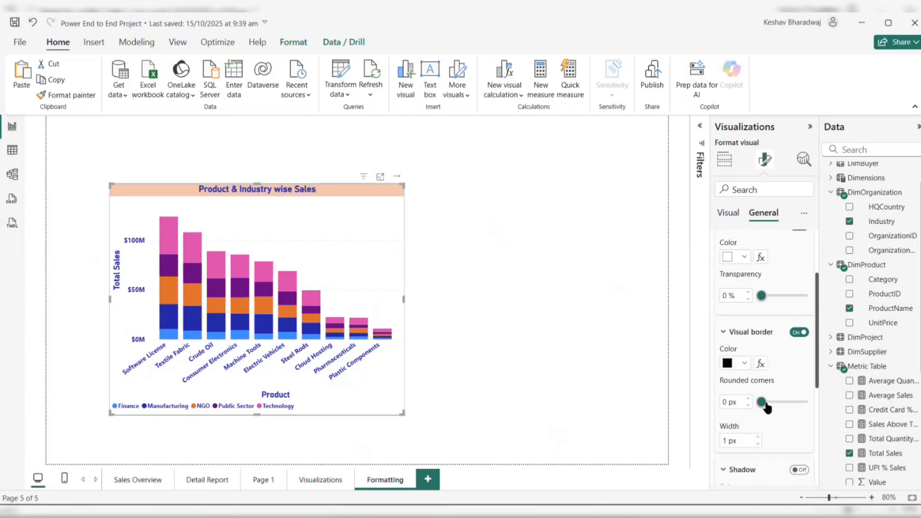
drag(763, 405, 790, 402)
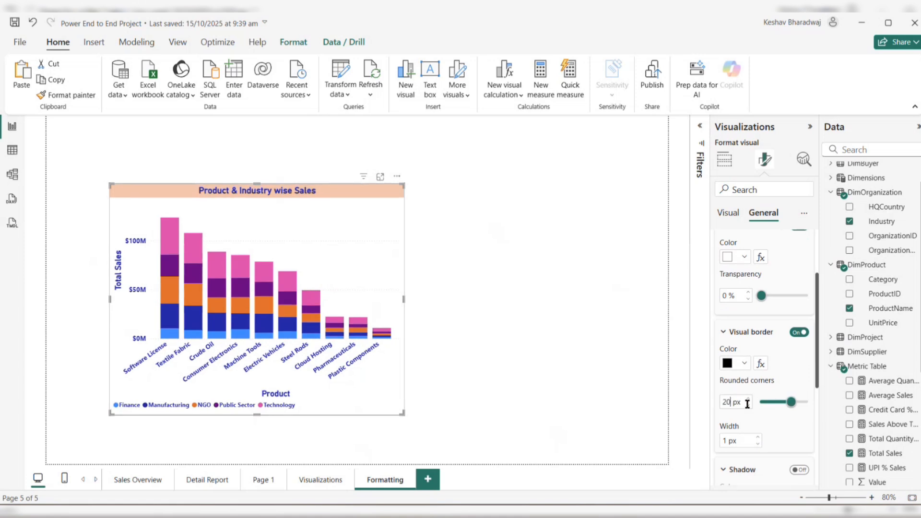
click(560, 305)
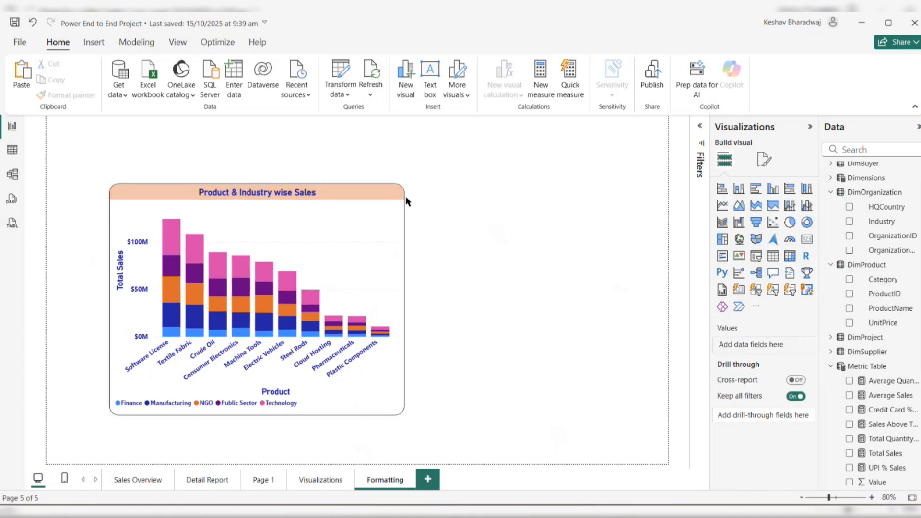
Move the stacked column chart slightly up and toward the left edge of the report page.
click(341, 247)
click(470, 280)
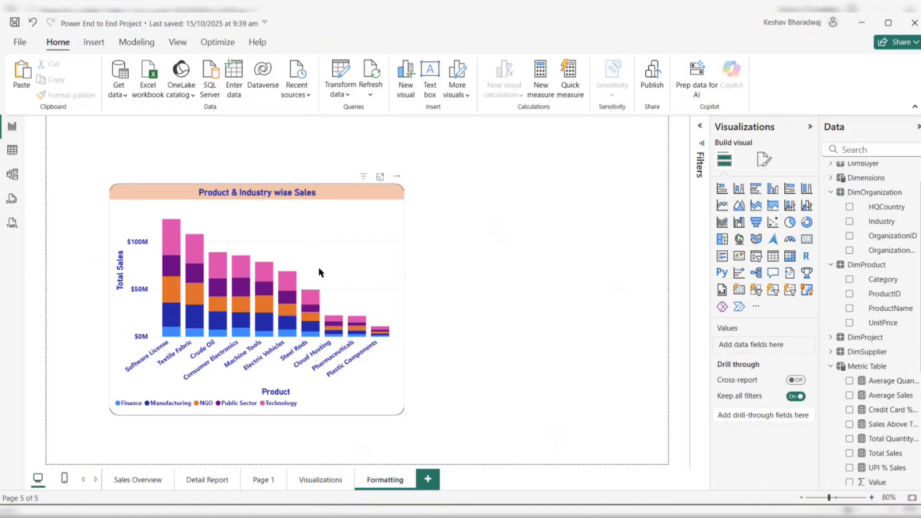
click(281, 261)
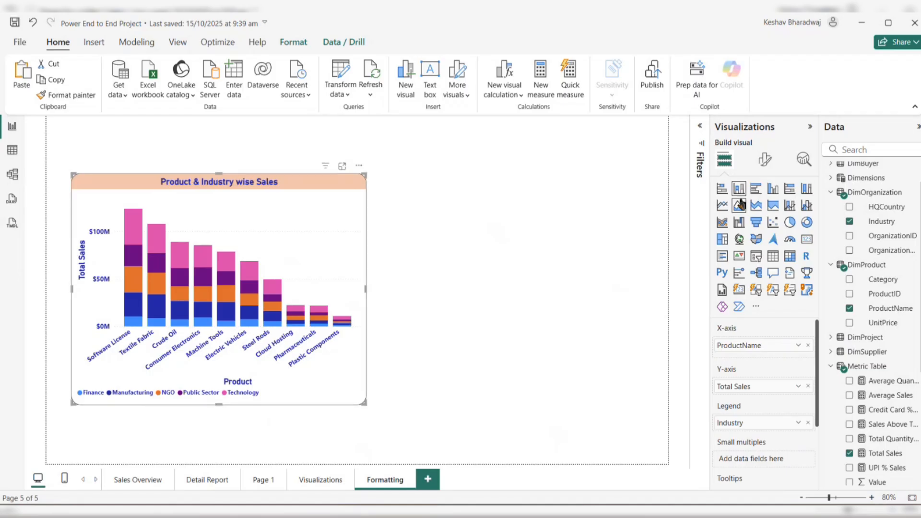
Set the column color of the Finance series to dark orange.
click(765, 159)
scroll(757, 350, down, 1)
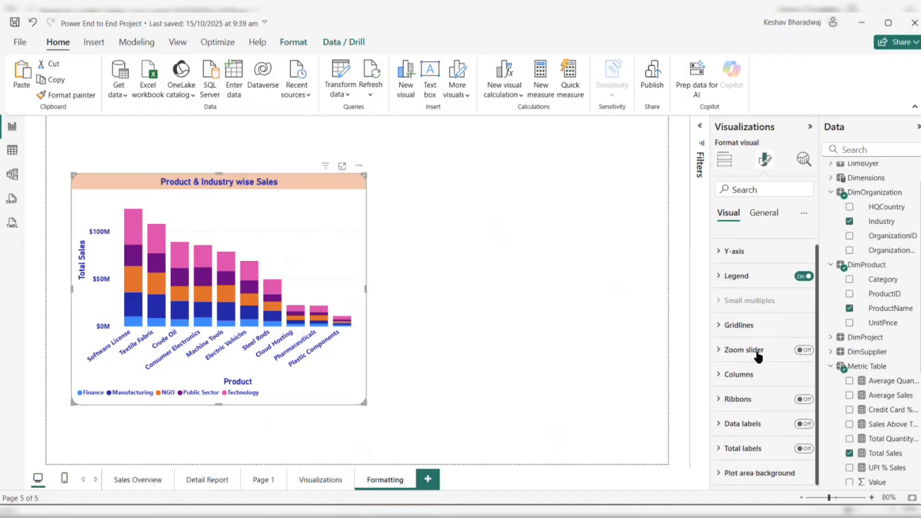
click(734, 373)
scroll(738, 379, down, 2)
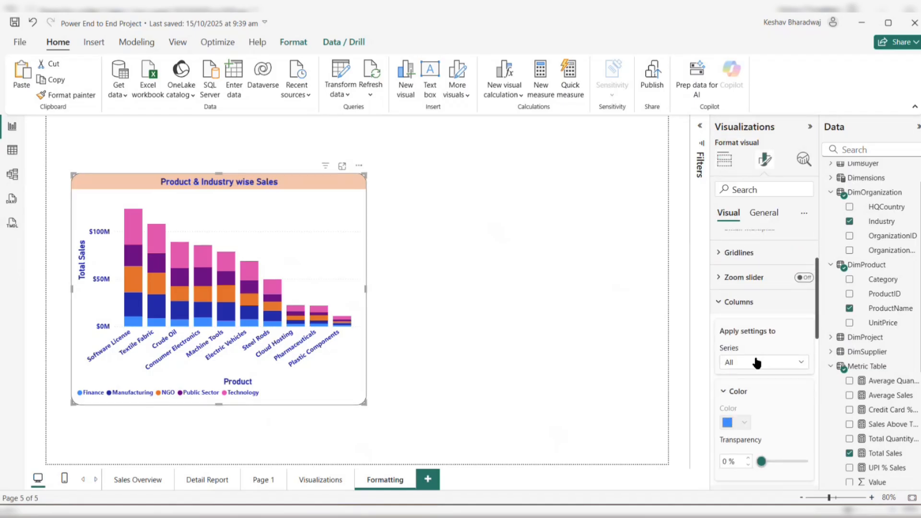
click(757, 362)
click(739, 394)
click(743, 422)
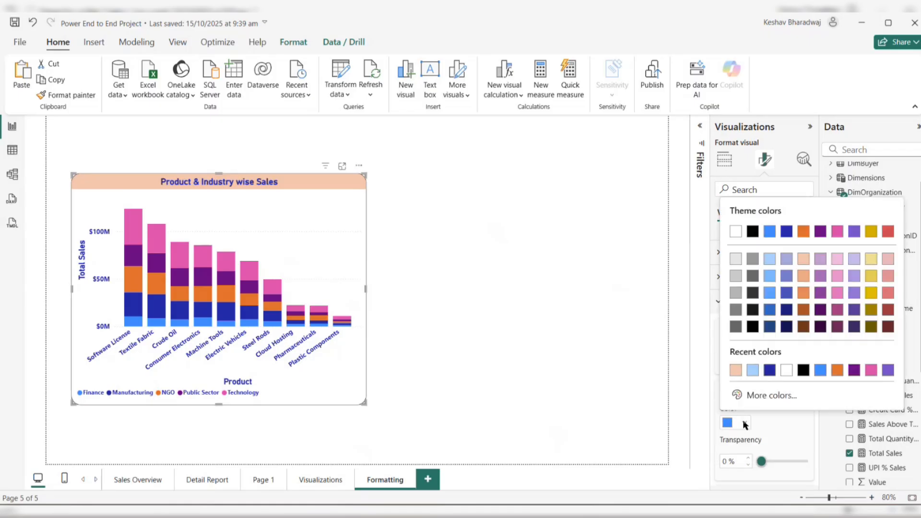
click(803, 313)
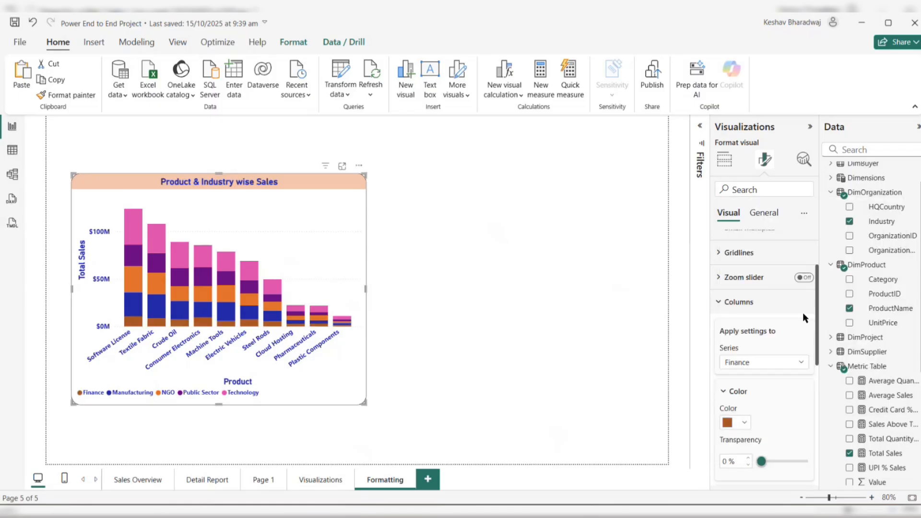
Set the column color of the Manufacturing series to light pink.
click(769, 366)
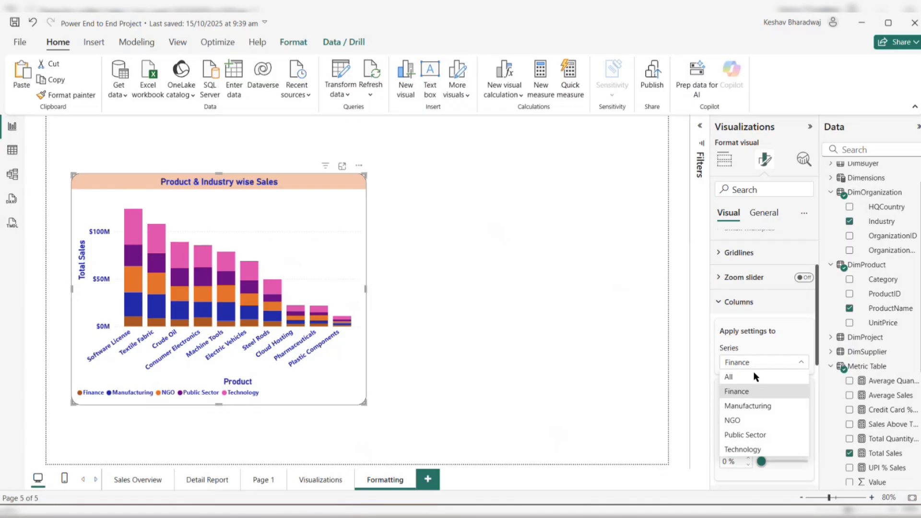
click(741, 405)
click(742, 424)
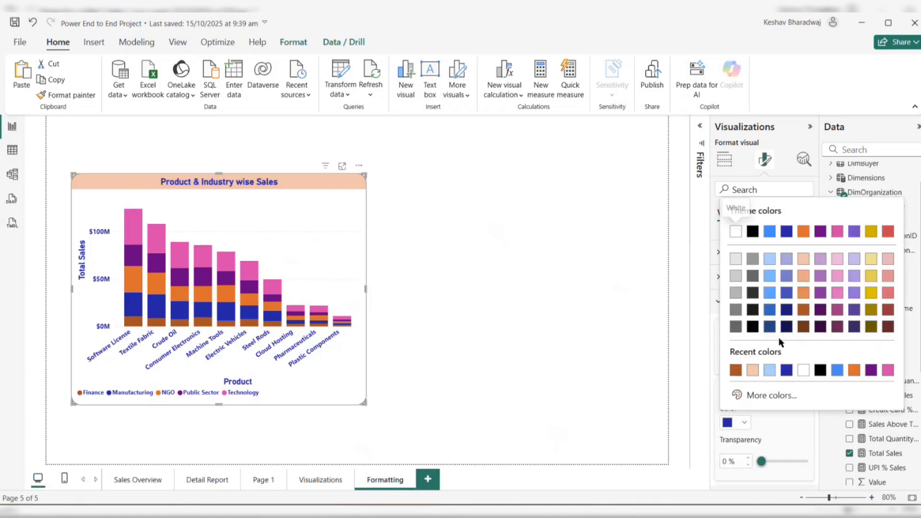
click(837, 293)
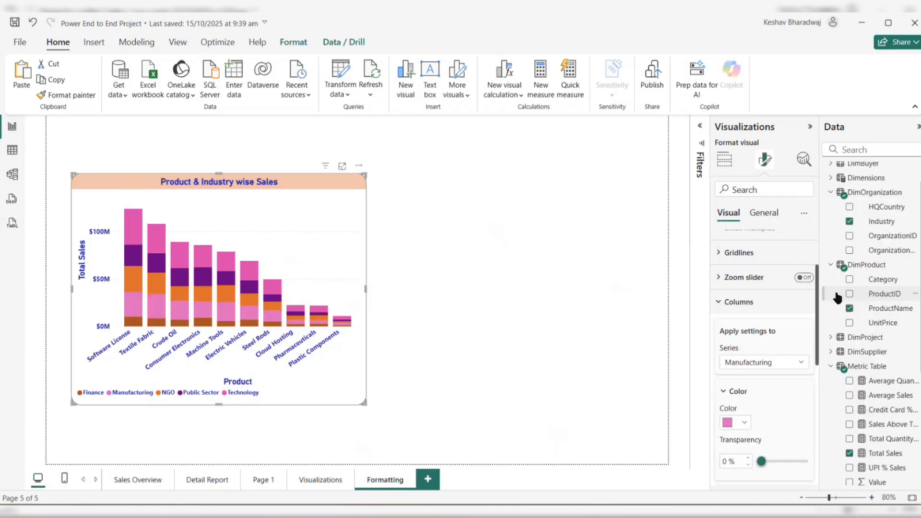
Set the column color of the NGO series to yellow.
click(770, 366)
click(740, 420)
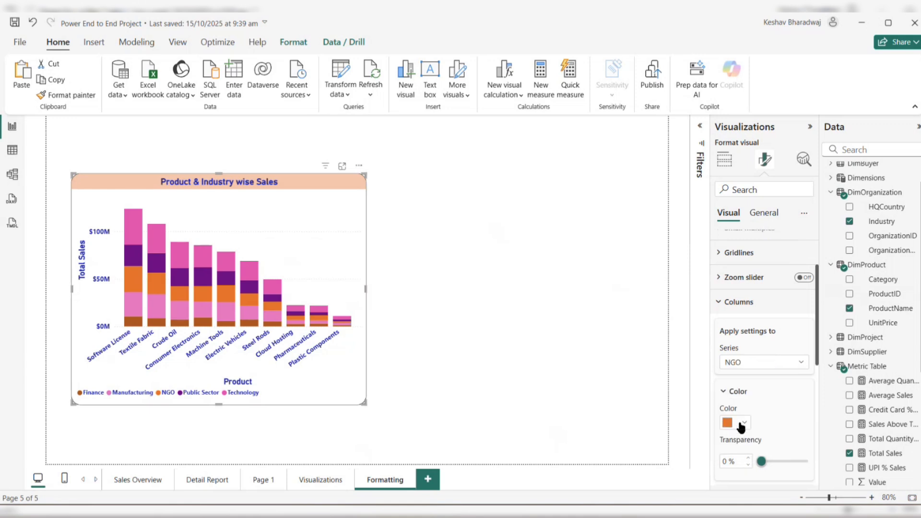
click(743, 424)
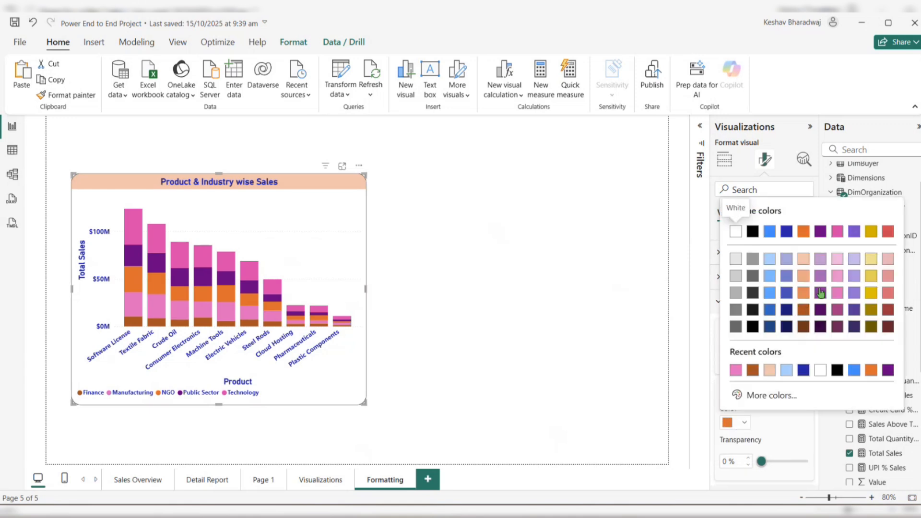
click(866, 295)
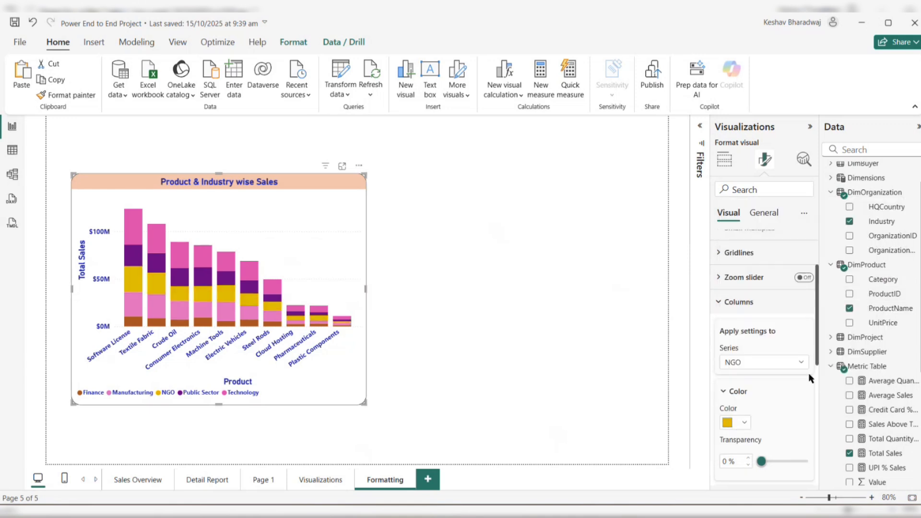
Give the Public Sector series a custom dark green column color, about #1B733A, and deselect the chart.
click(787, 366)
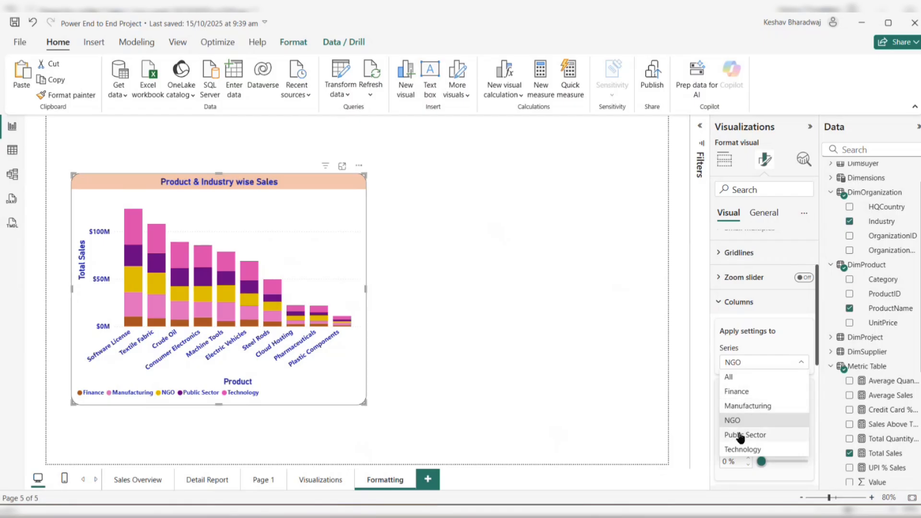
click(736, 434)
click(745, 423)
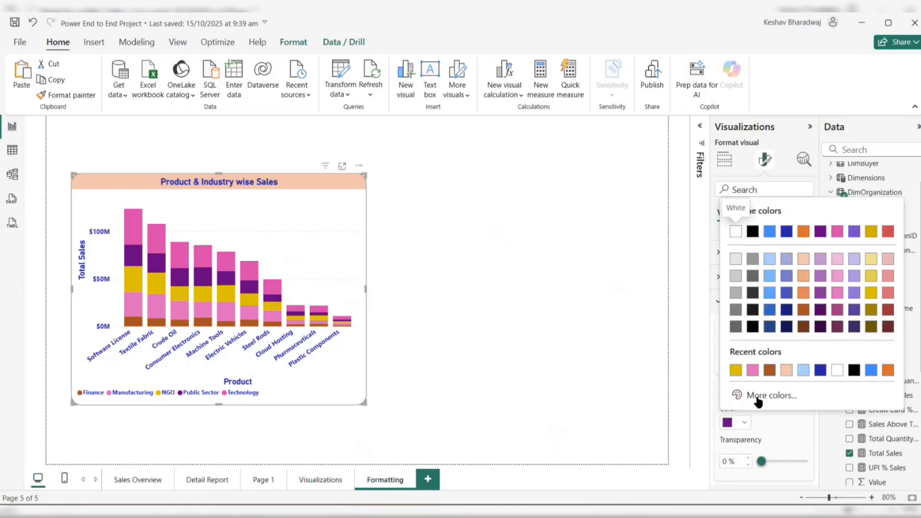
click(758, 395)
click(791, 354)
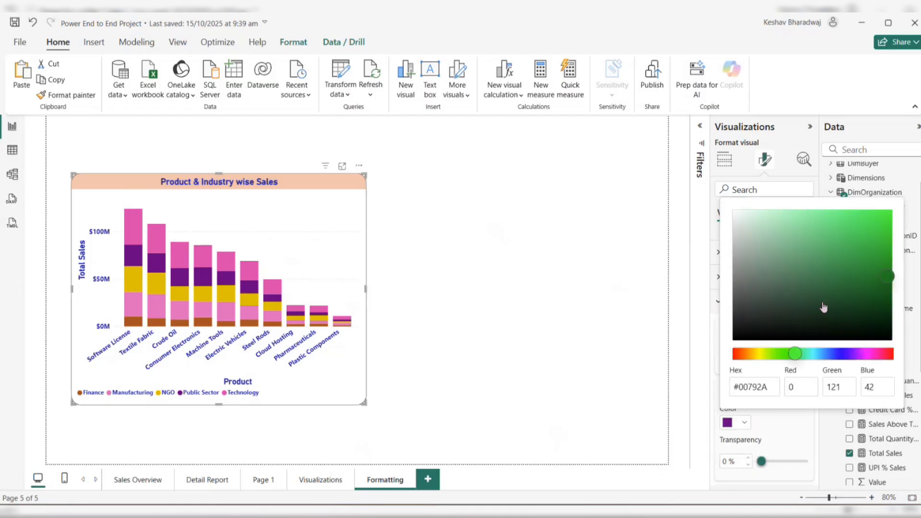
click(854, 250)
click(852, 282)
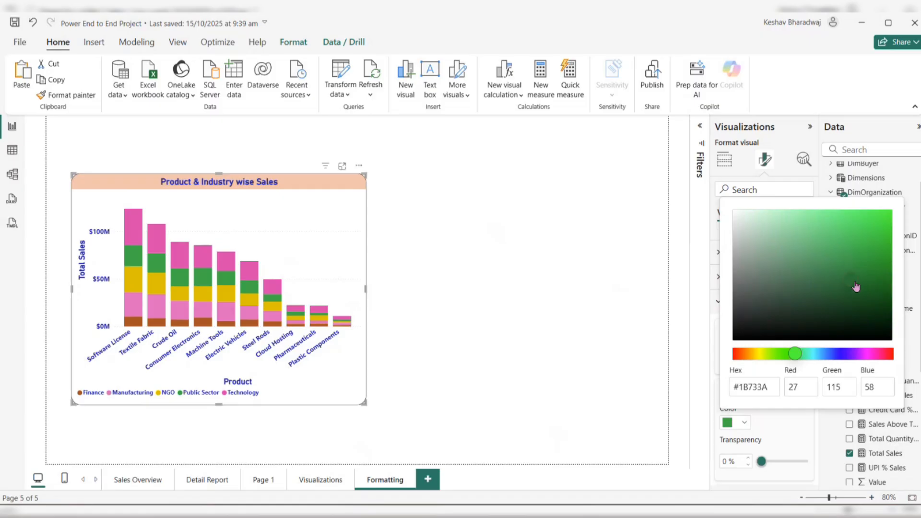
click(610, 361)
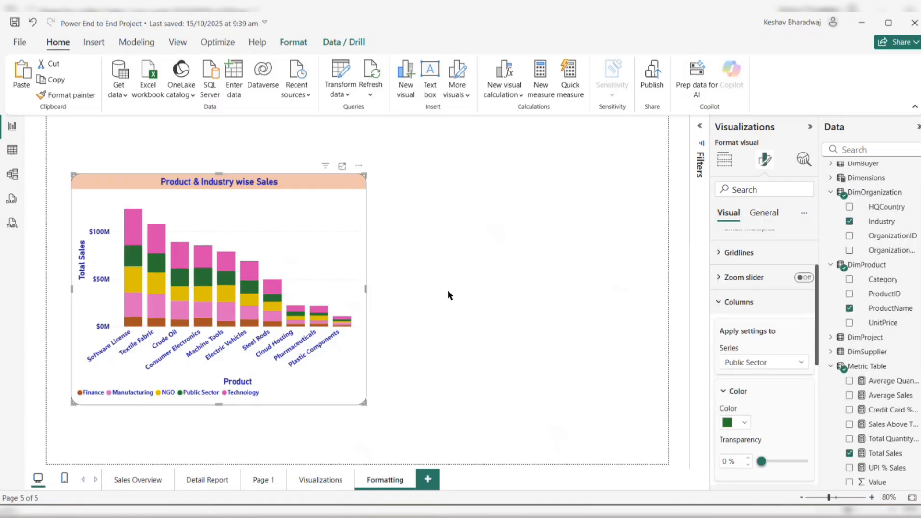
click(480, 319)
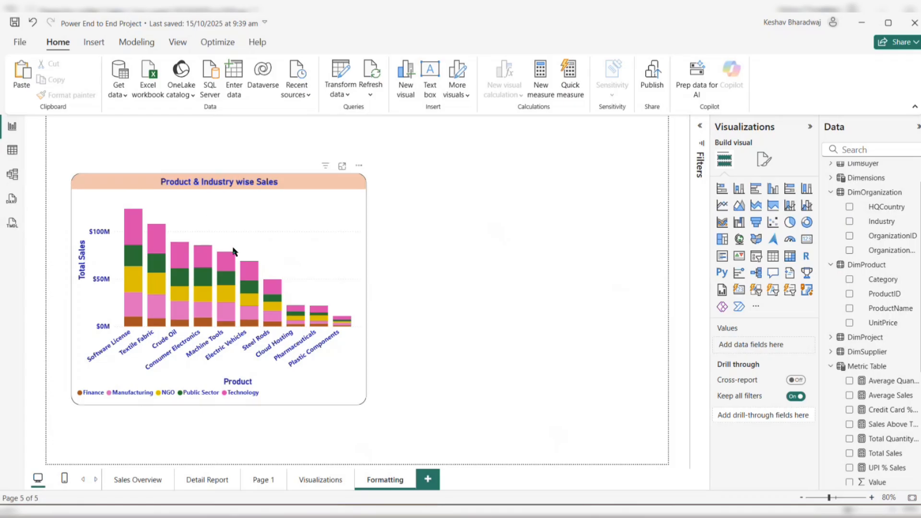
click(248, 277)
click(262, 254)
click(266, 241)
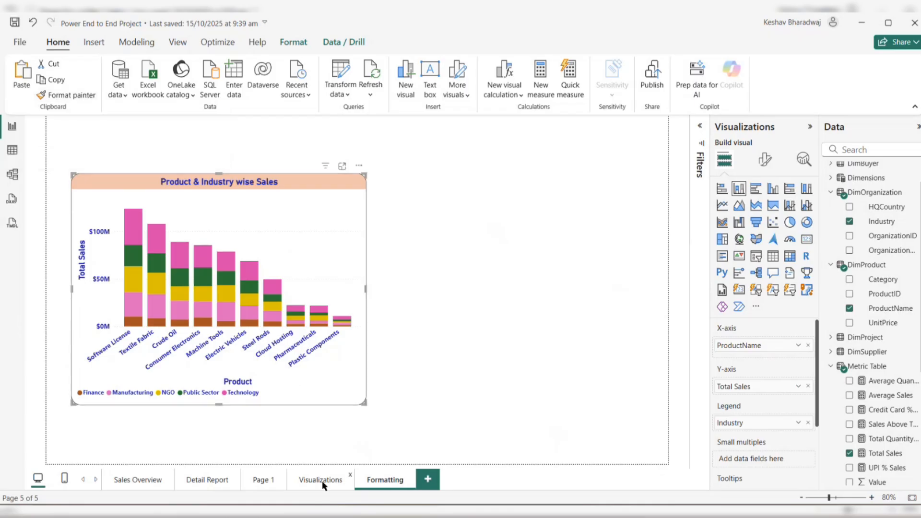
Copy the clustered column chart from the Visualizations page to the Formatting page and place it to the right of the stacked column chart.
click(335, 480)
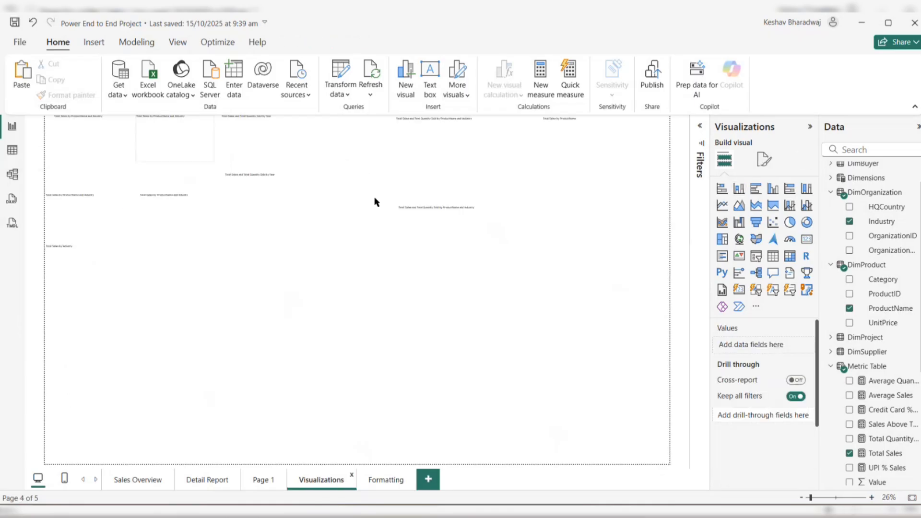
click(203, 131)
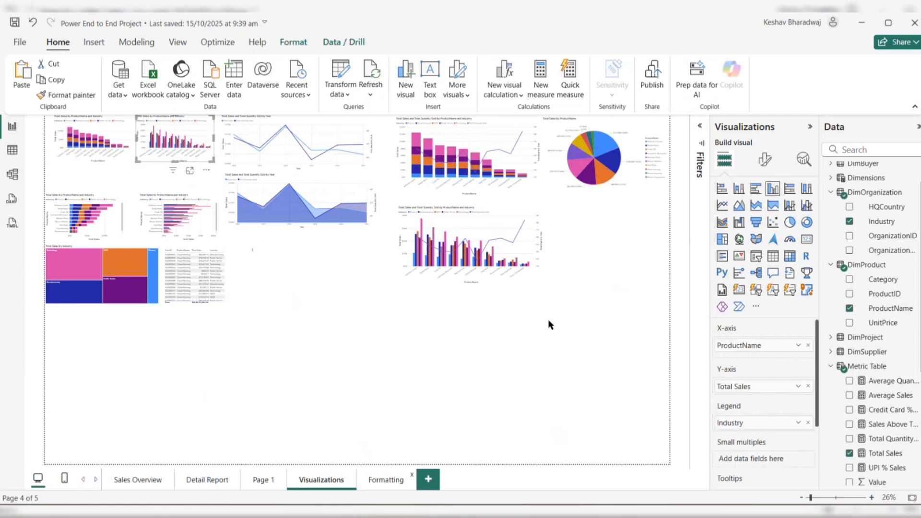
key(ctrl+v)
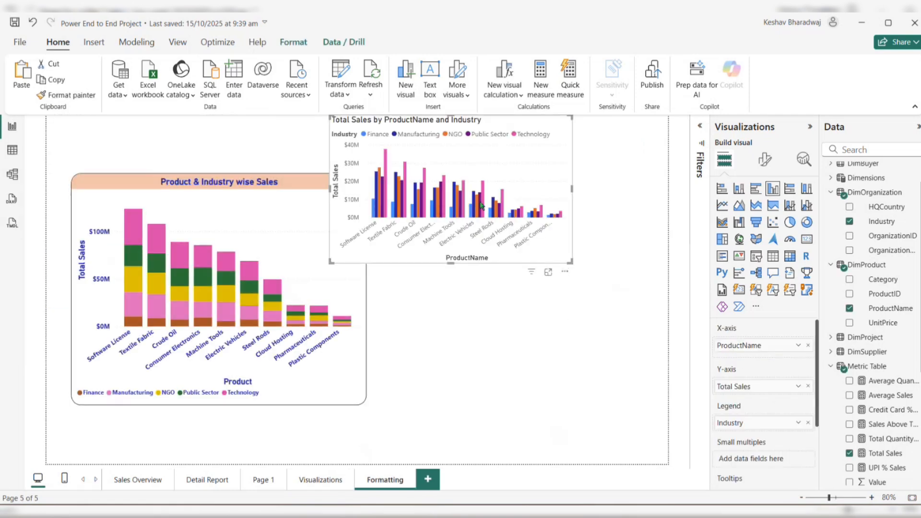
drag(481, 206, 546, 272)
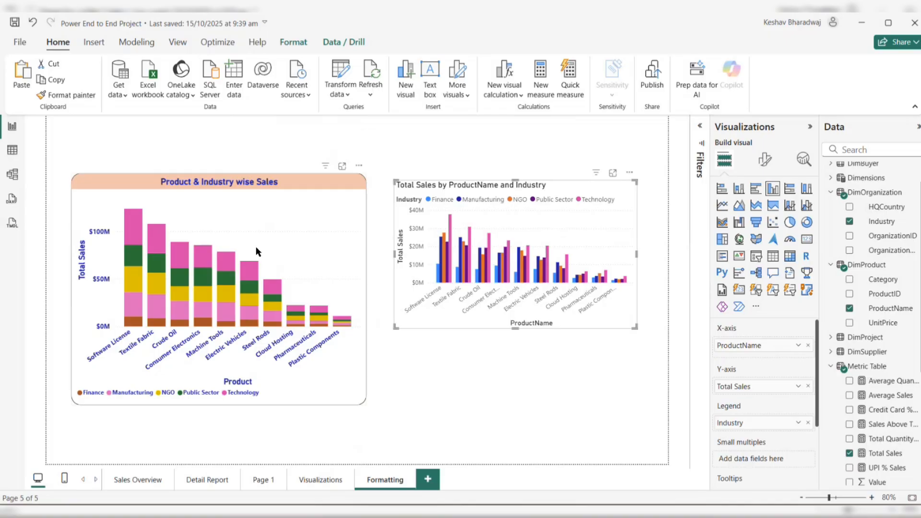
Apply the stacked column chart's formatting to the clustered column chart with Format painter.
click(256, 246)
click(83, 92)
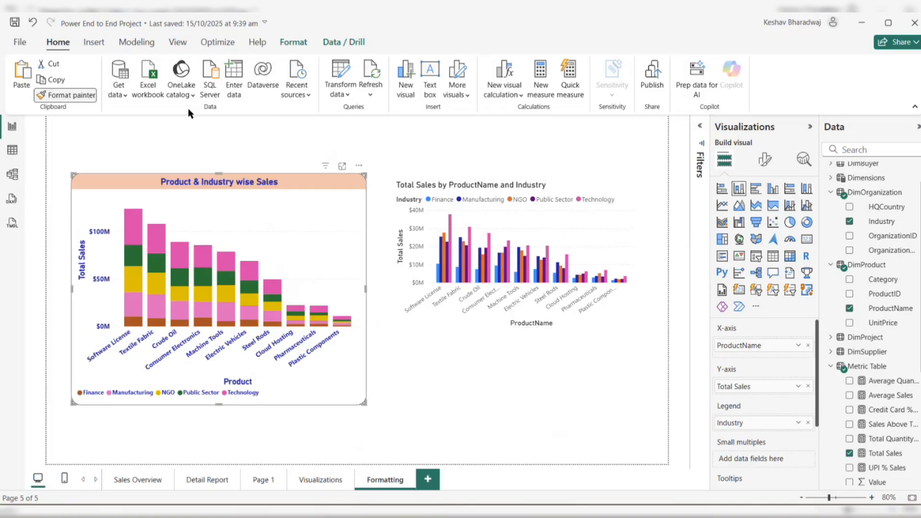
click(497, 215)
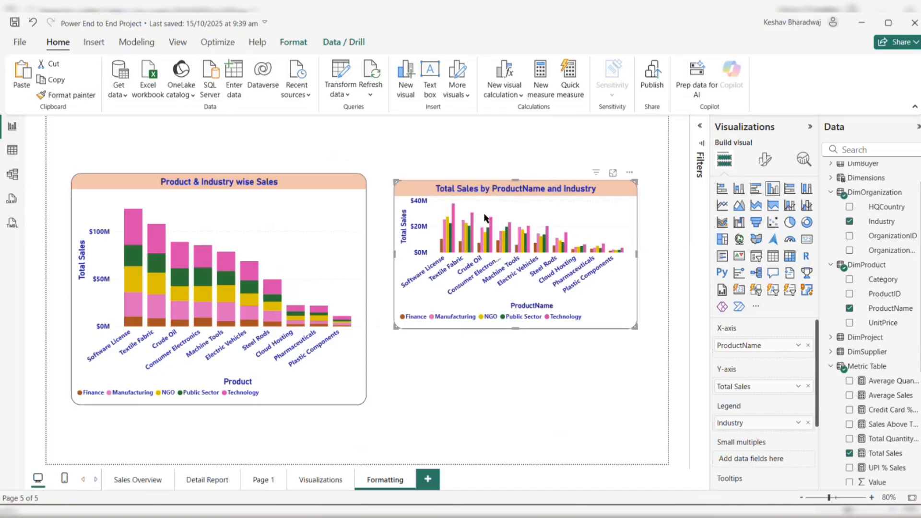
Enlarge the clustered column chart to about the stacked chart's height, move it slightly up, and deselect it.
drag(635, 328, 646, 413)
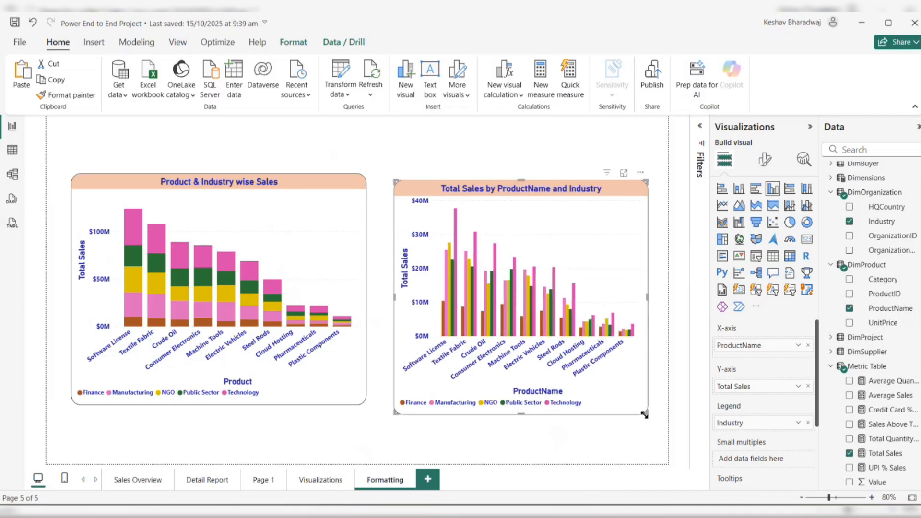
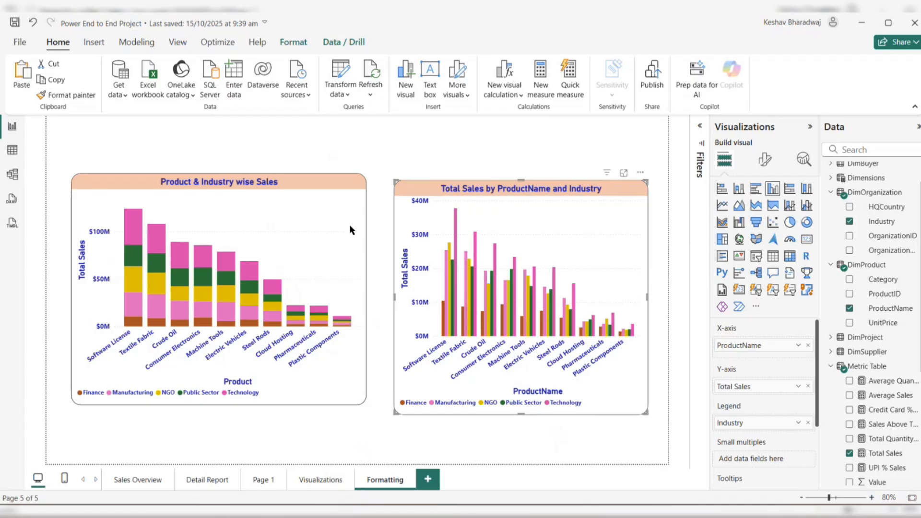
drag(499, 238, 501, 224)
click(506, 145)
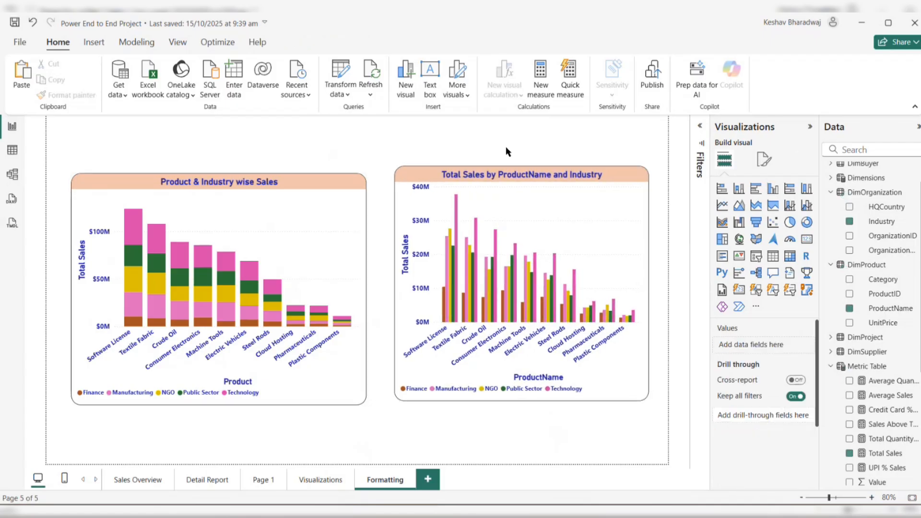
Reduce the clustered column chart's height, move the stacked column chart to the page's left edge, and place the clustered chart directly beside it.
mouse_move(525, 185)
mouse_down()
mouse_move(524, 155)
mouse_move(523, 172)
mouse_up()
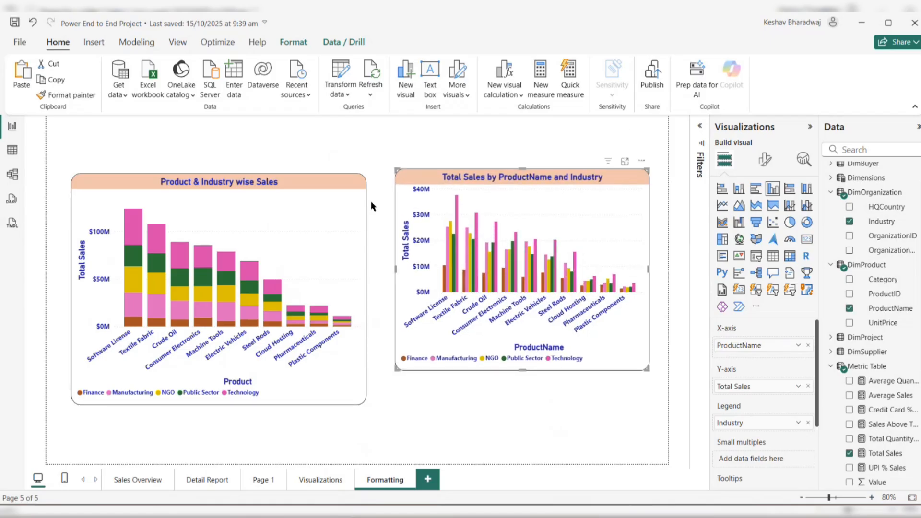
drag(322, 201, 300, 174)
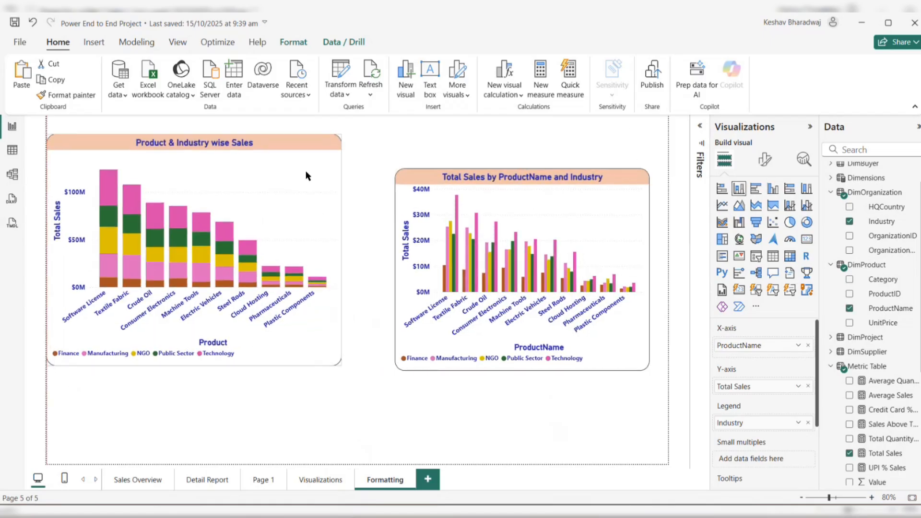
drag(468, 187, 456, 176)
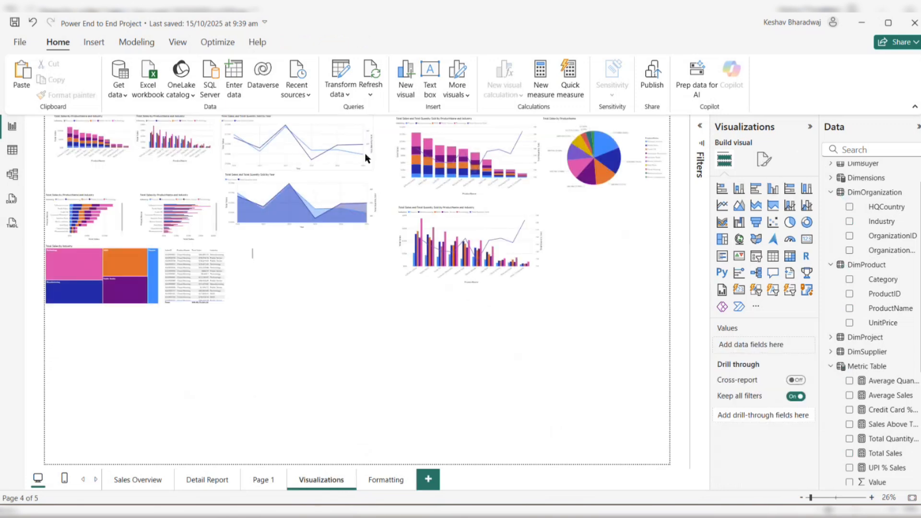
Copy the Total Sales and Total Quantity Sold line chart from the Visualizations page to the Formatting page, and fit it below the clustered chart.
click(365, 158)
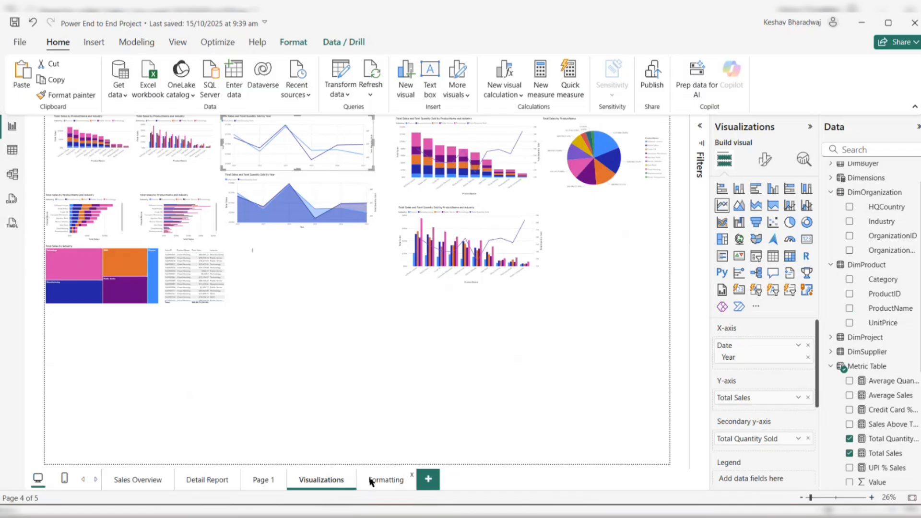
key(ctrl+v)
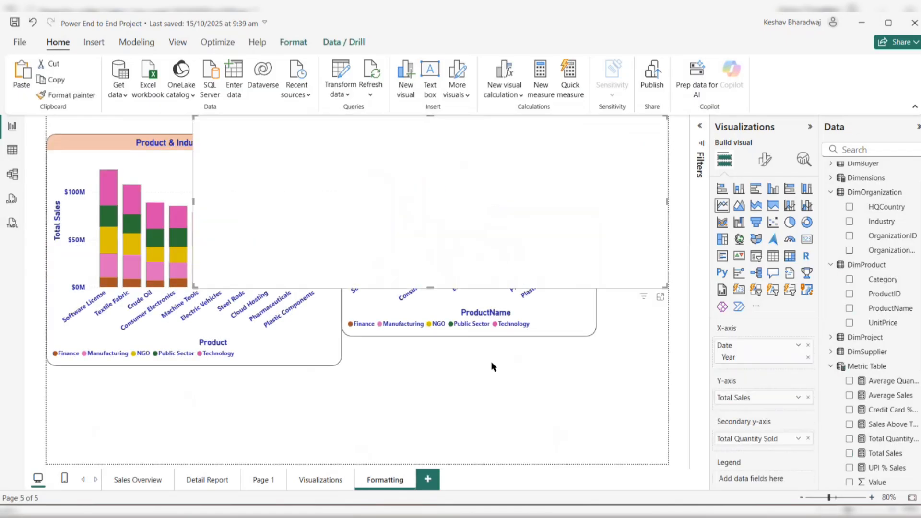
drag(484, 273, 484, 448)
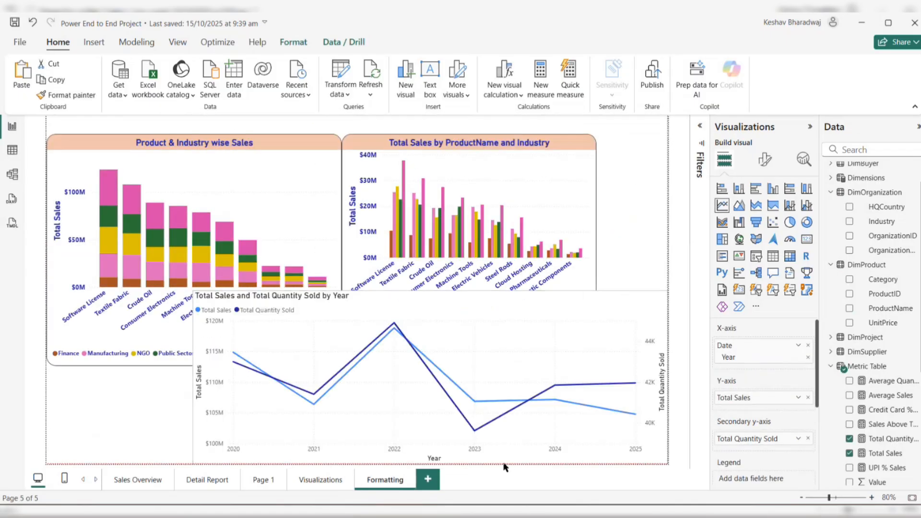
drag(192, 289, 363, 345)
Apply the clustered column chart's formatting to the line chart with Format painter, and deselect it.
click(533, 298)
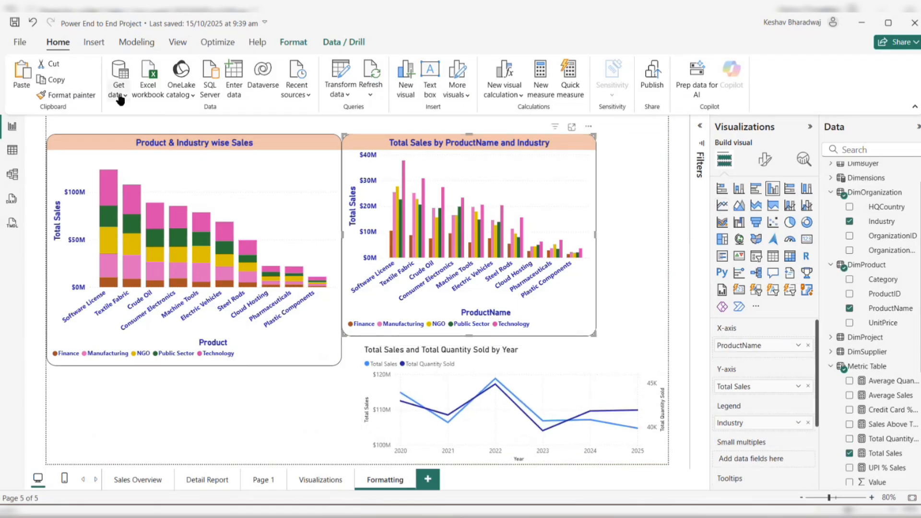
click(94, 99)
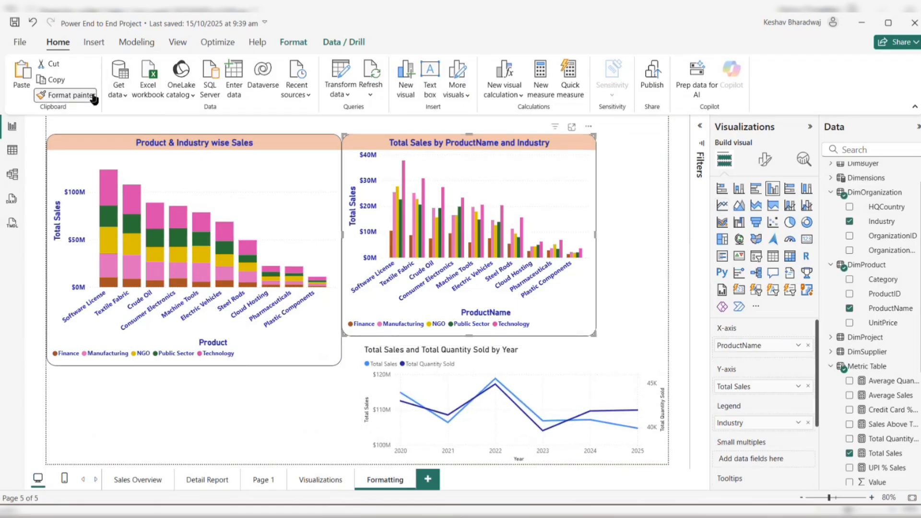
click(558, 384)
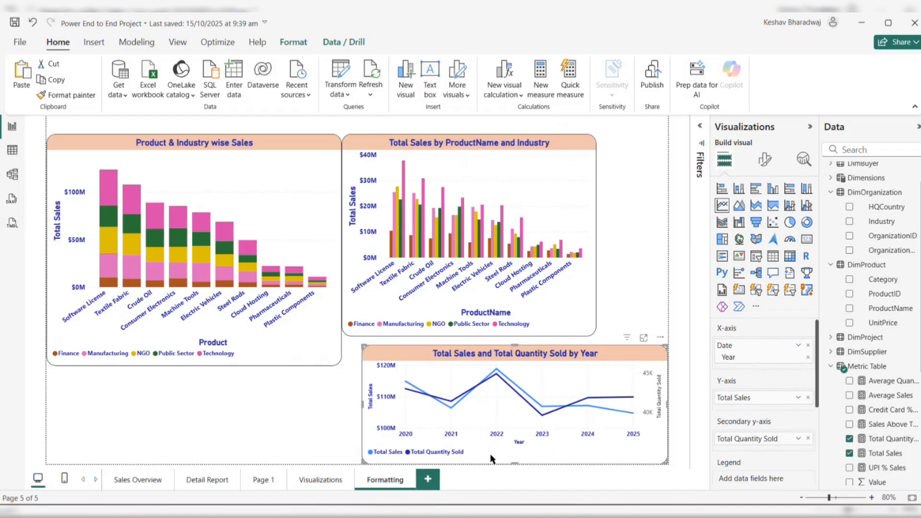
click(654, 308)
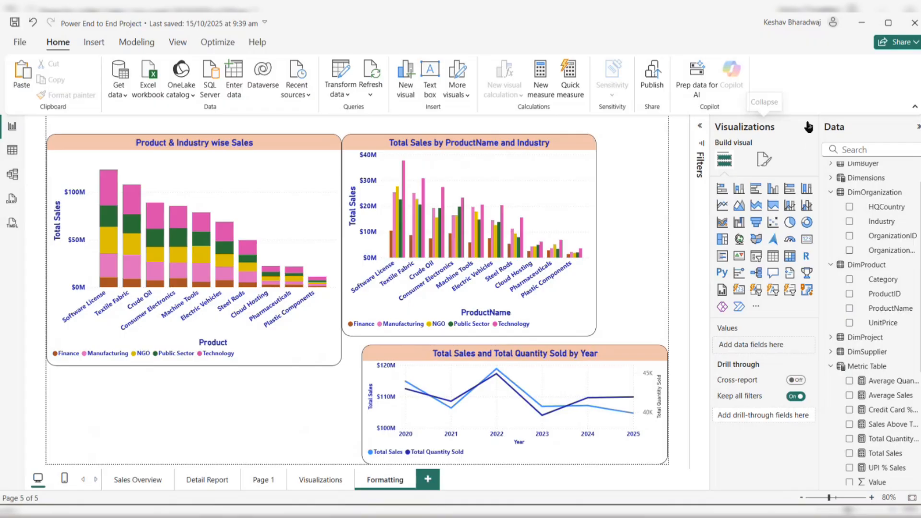
Collapse the Visualizations pane, shrink the stacked column chart, and move and resize the clustered column chart beside it to the same height.
click(809, 126)
click(366, 328)
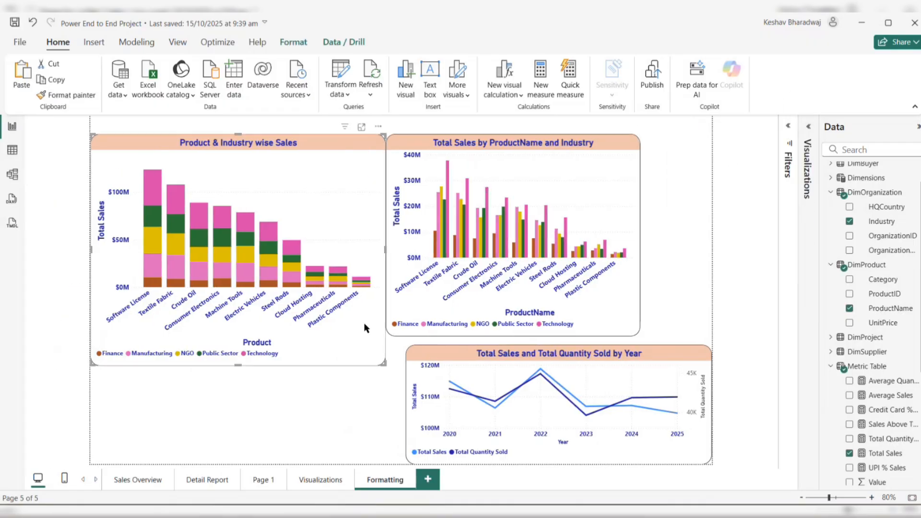
drag(382, 361, 339, 327)
drag(555, 226, 522, 223)
drag(354, 132, 348, 139)
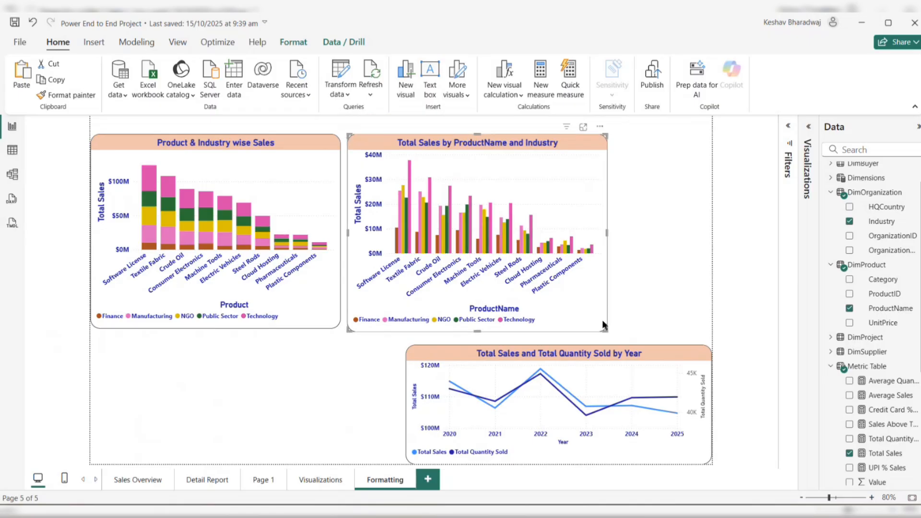
drag(606, 330, 606, 326)
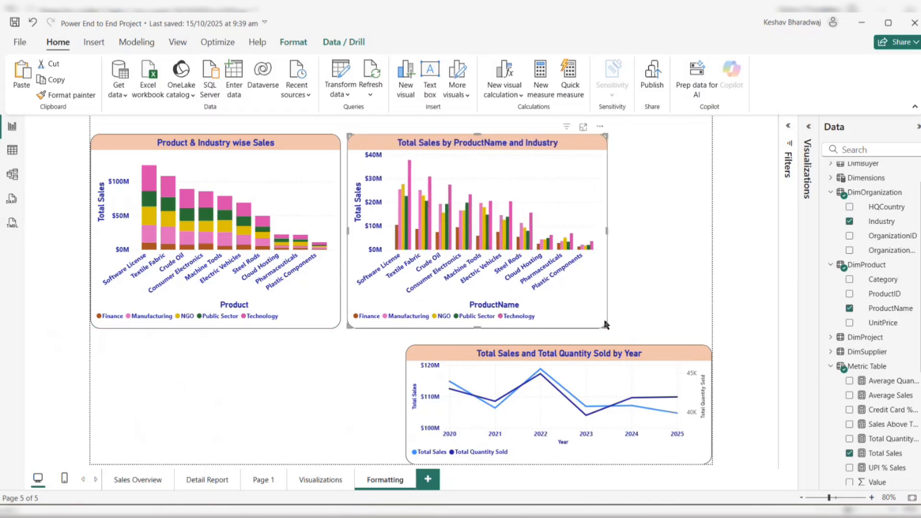
Collapse the Data pane, expand the Visualizations pane, and deselect the clustered column chart.
click(918, 127)
click(893, 127)
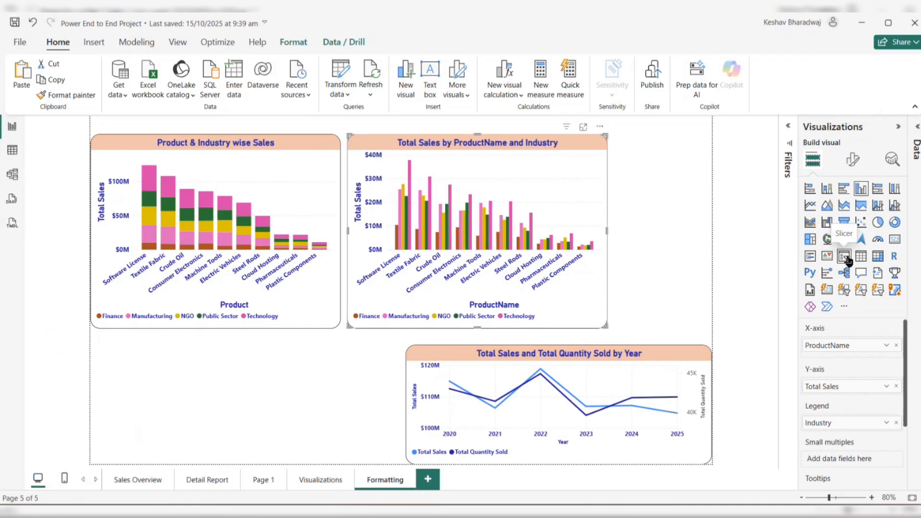
click(715, 237)
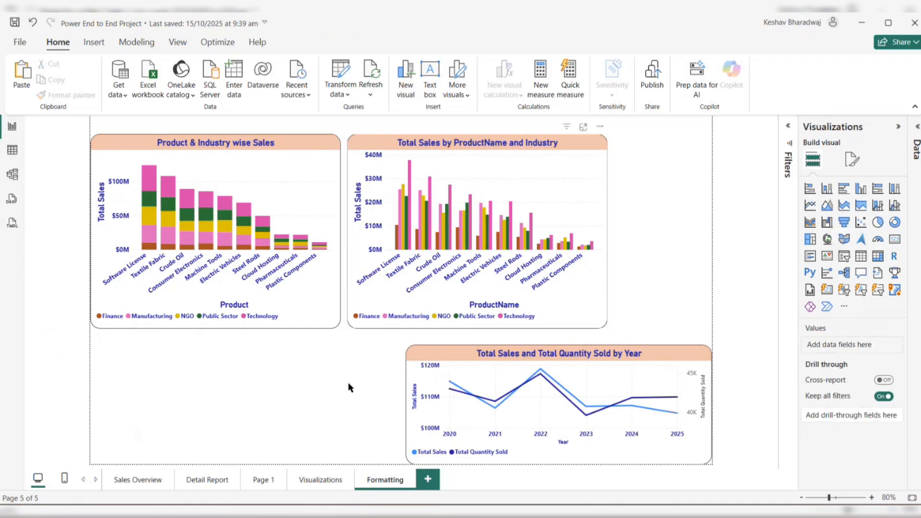
Stack the two column charts along the page's left edge, stacked chart above clustered, with equal widths, reduced heights and a small gap.
drag(554, 278, 298, 410)
drag(320, 186, 318, 144)
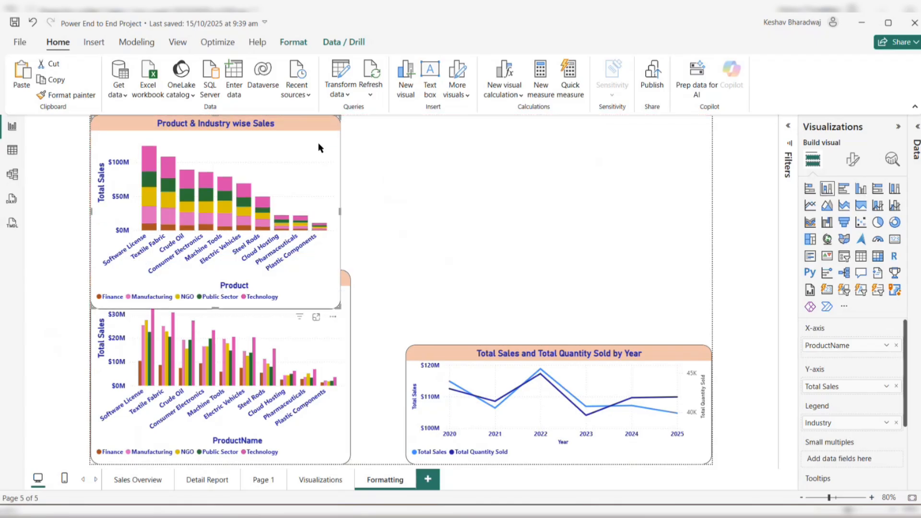
drag(334, 306, 347, 264)
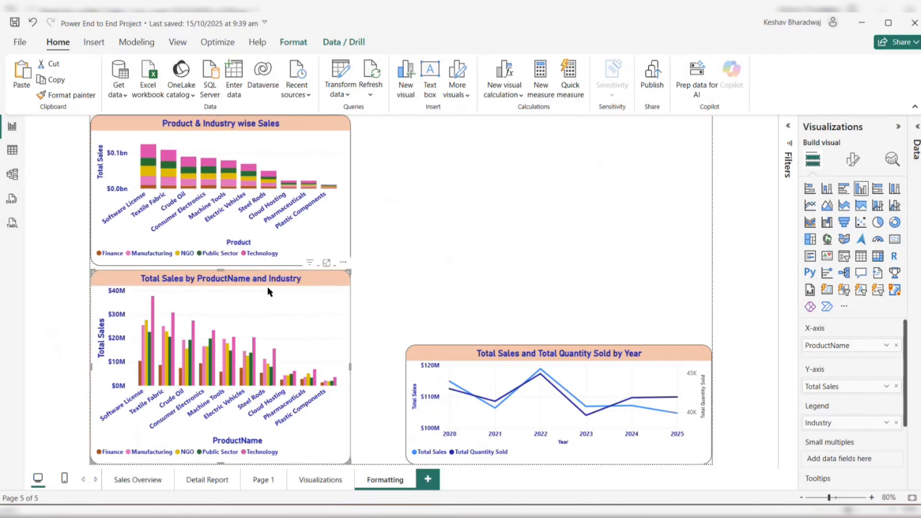
drag(218, 273, 219, 287)
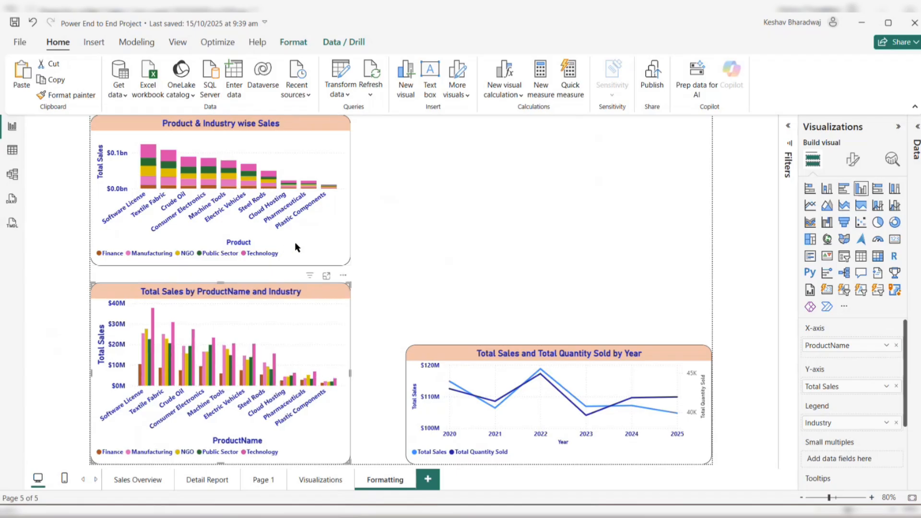
drag(293, 243, 285, 255)
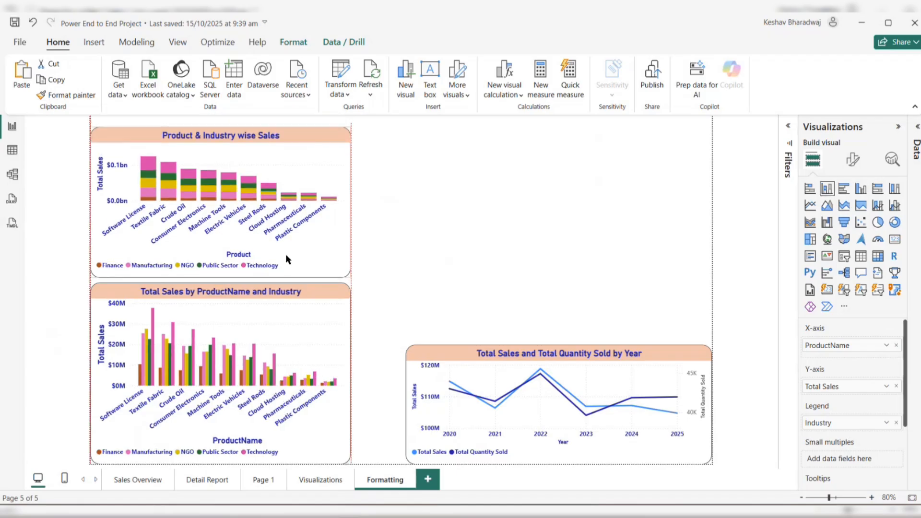
click(427, 242)
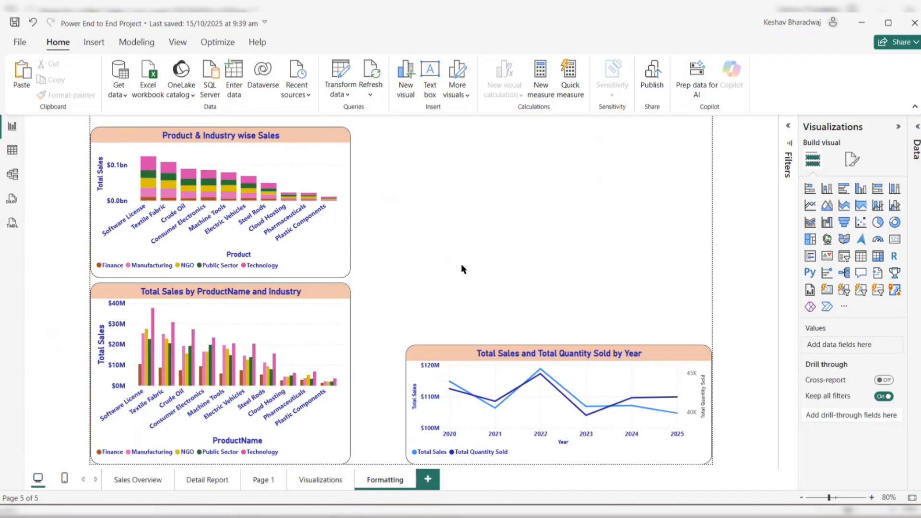
Add a slicer in the empty area above the line chart, with HQCountry from DimOrganization as its field.
click(844, 256)
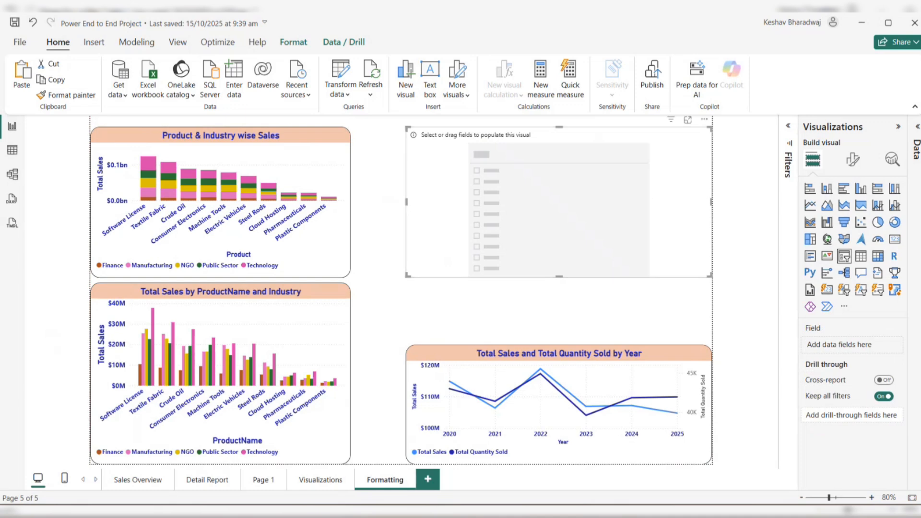
click(916, 128)
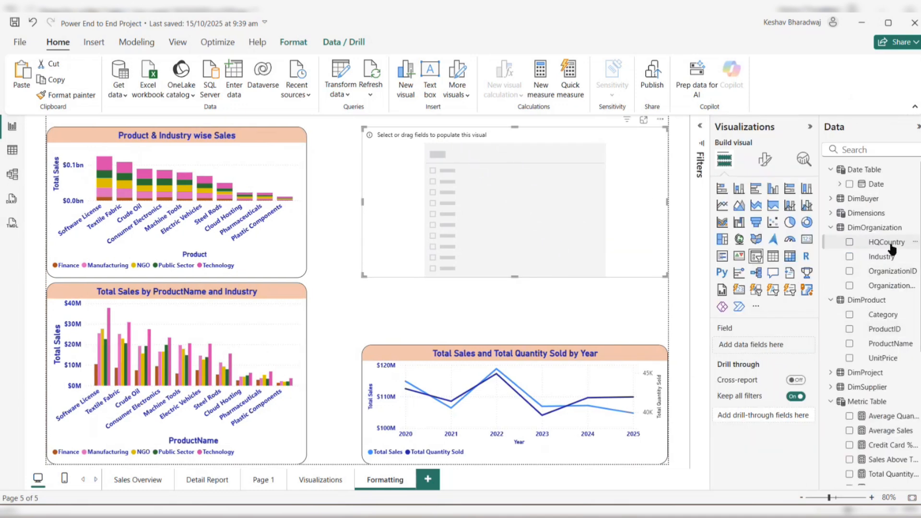
drag(892, 247, 762, 345)
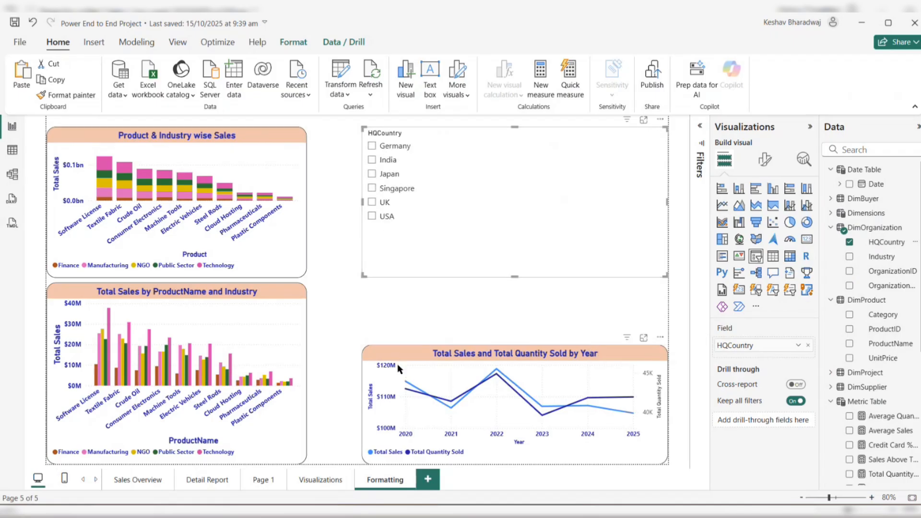
Enlarge the line chart up and to the left to fill the space beside the clustered column chart.
click(379, 358)
drag(363, 345, 321, 290)
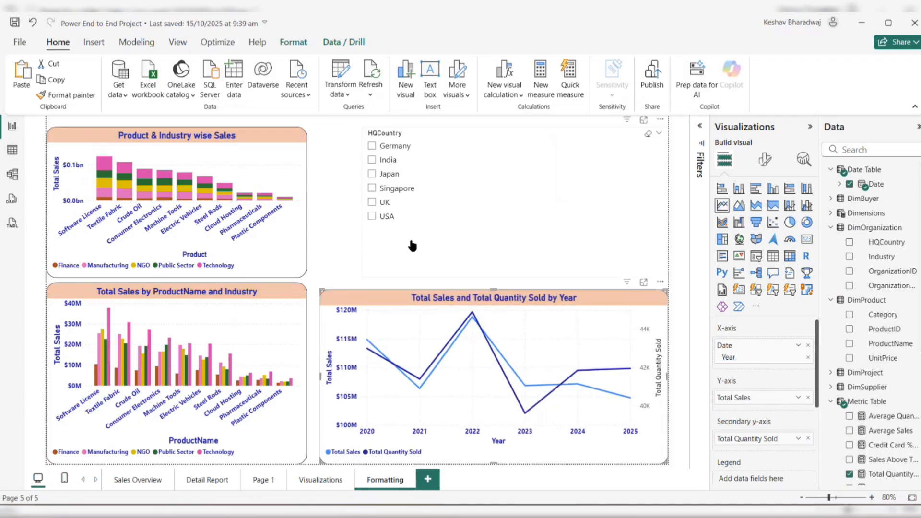
Filter the charts by UK, Germany, USA and India in turn with the HQCountry slicer to compare how they respond.
click(373, 203)
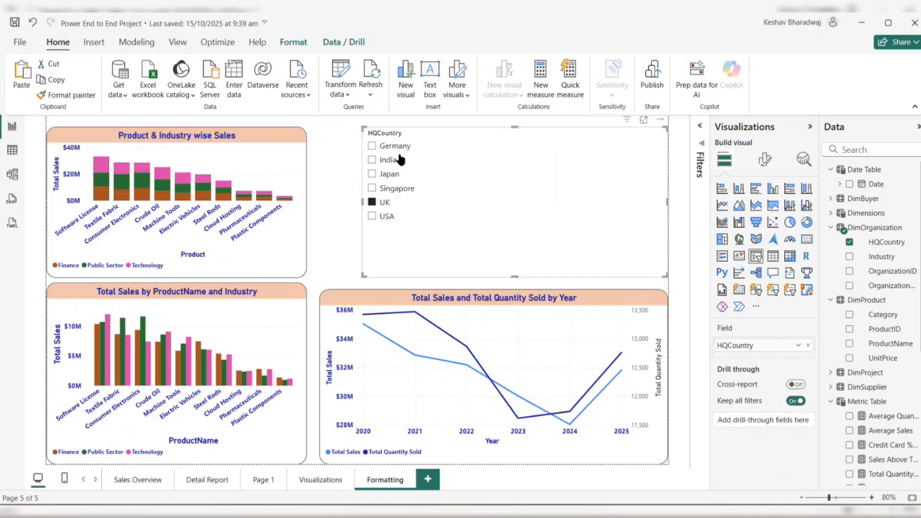
click(372, 146)
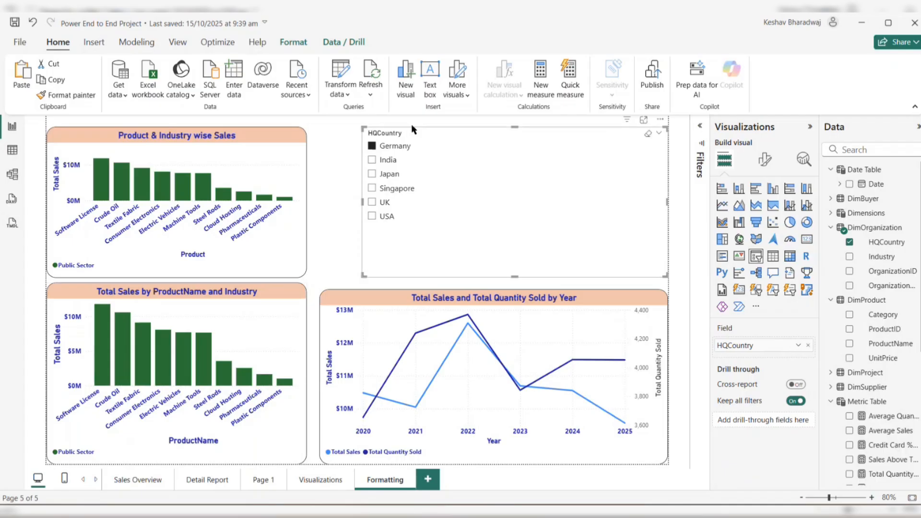
click(372, 217)
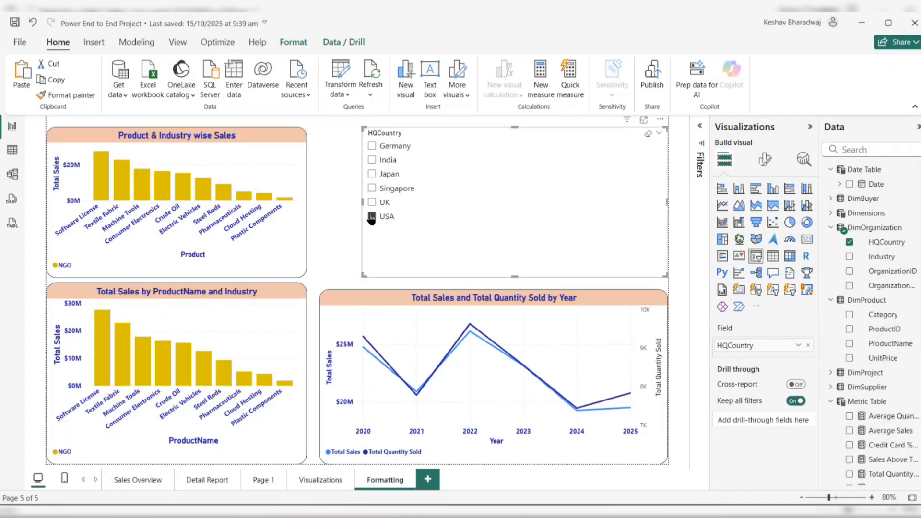
click(372, 160)
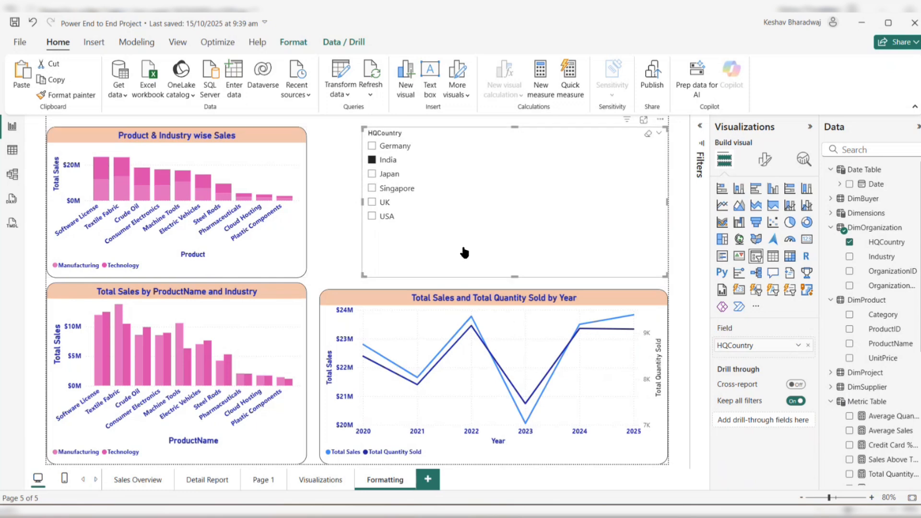
Change the HQCountry slicer's style to Dropdown and reduce its height.
click(764, 160)
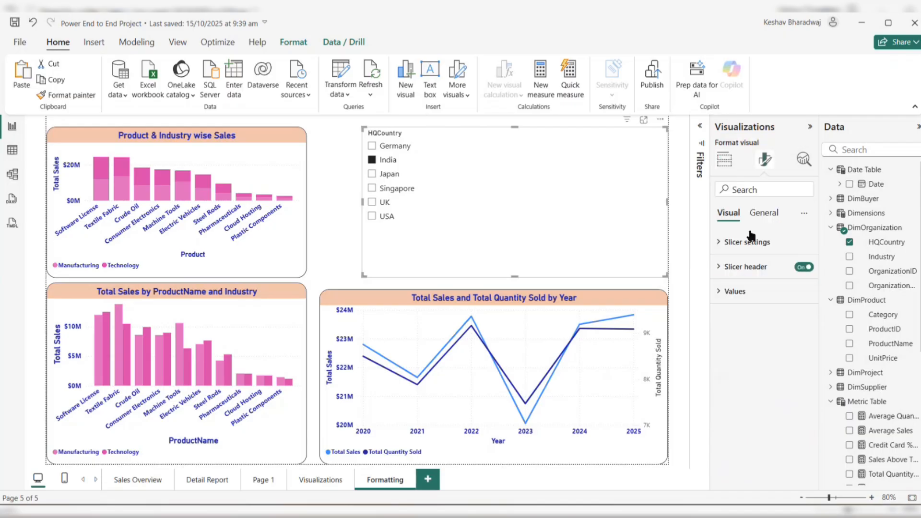
click(722, 243)
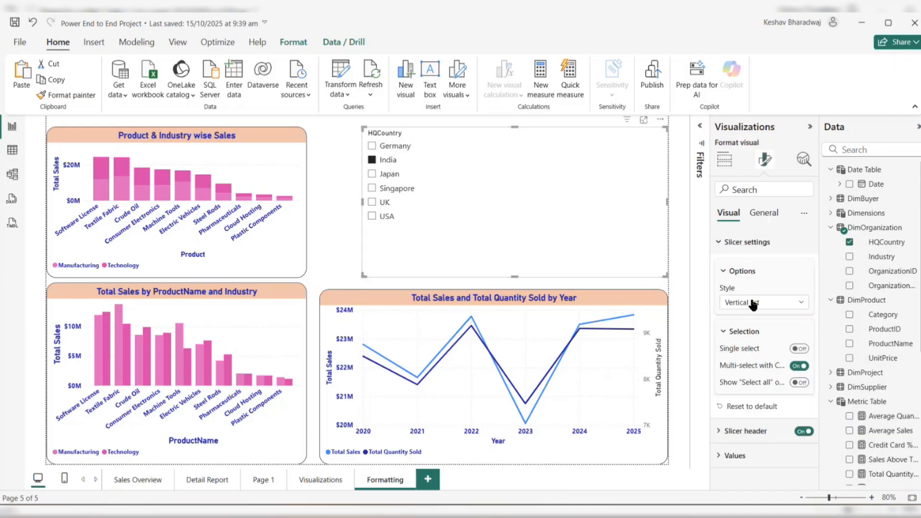
click(753, 303)
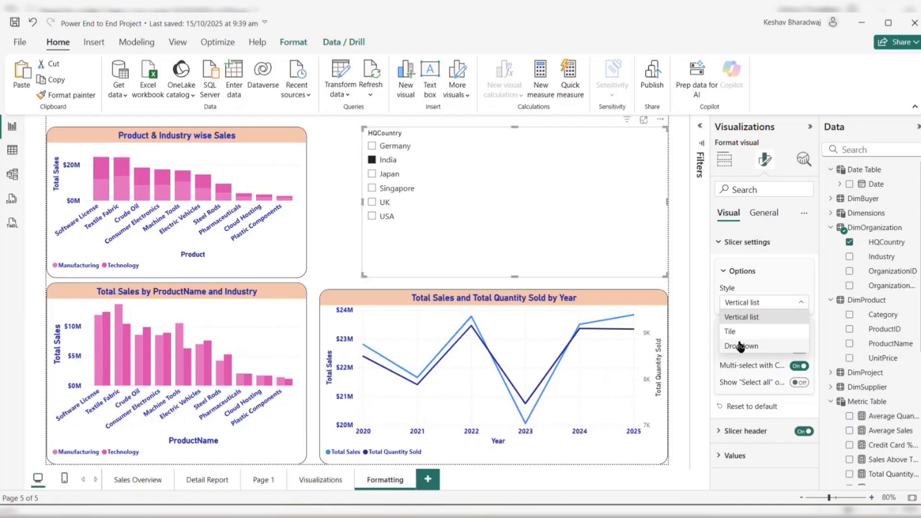
click(741, 346)
drag(505, 277, 523, 172)
Test the dropdown slicer by selecting Germany, India and Japan together, and clear the selection.
click(513, 143)
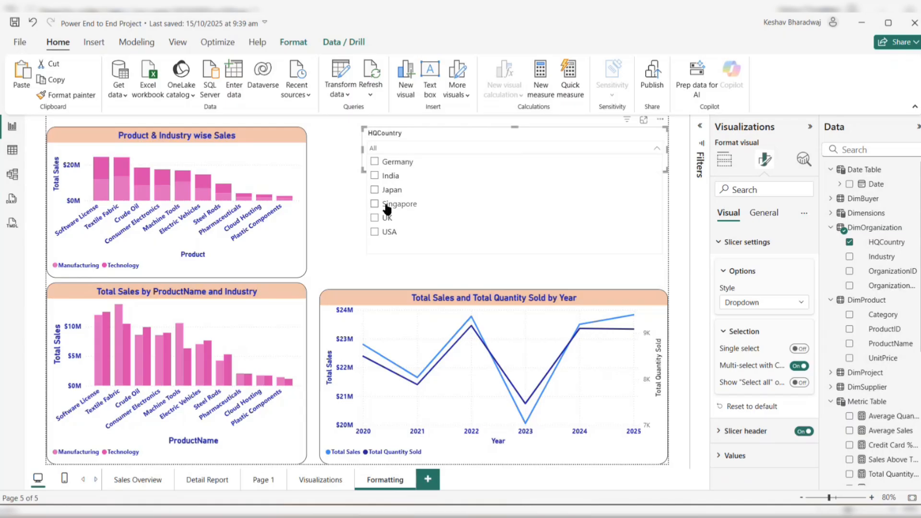
click(375, 162)
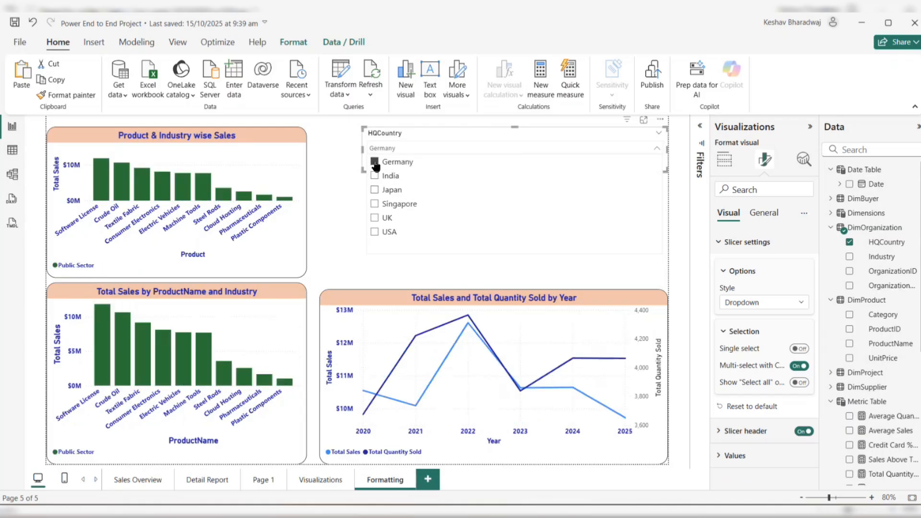
click(374, 176)
click(375, 191)
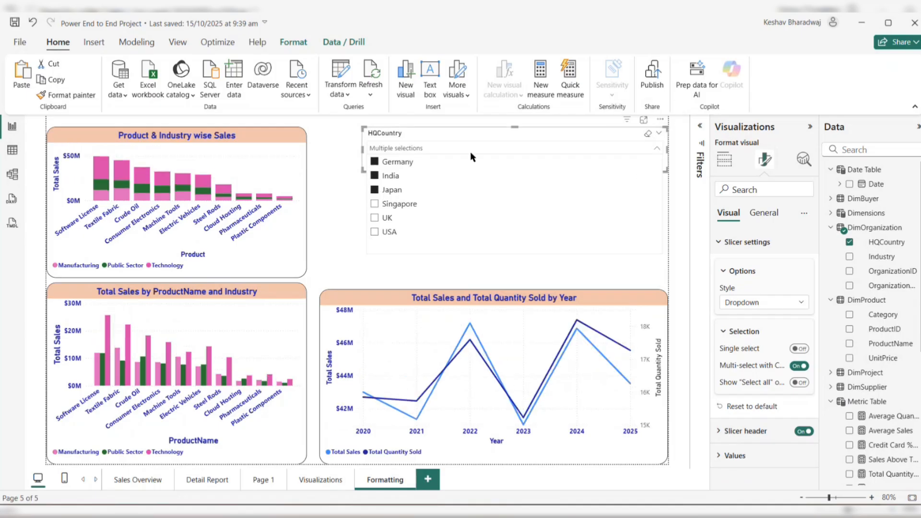
click(648, 136)
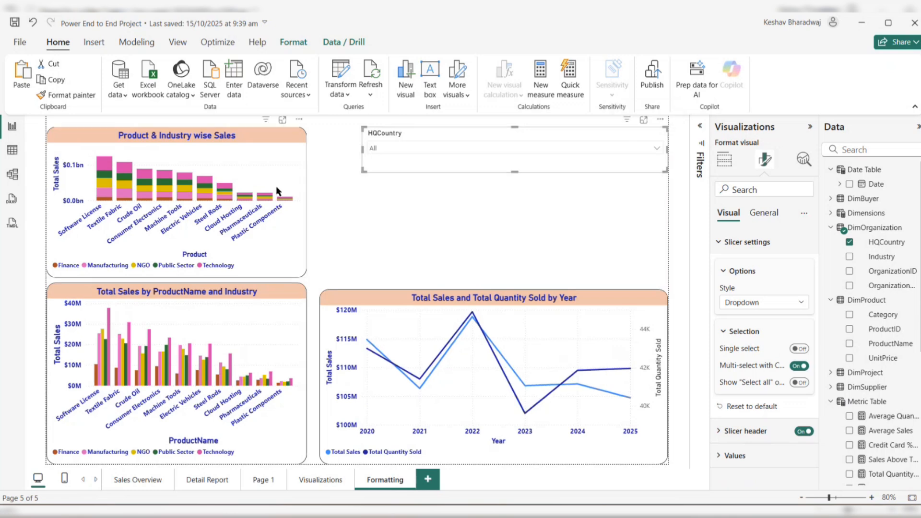
Format the HQCountry slicer's header text as bold and dark blue.
click(461, 261)
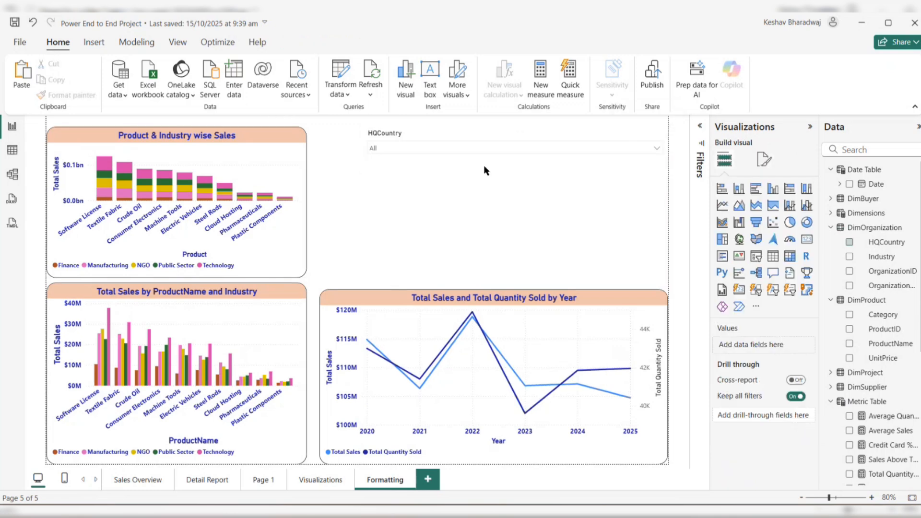
click(476, 140)
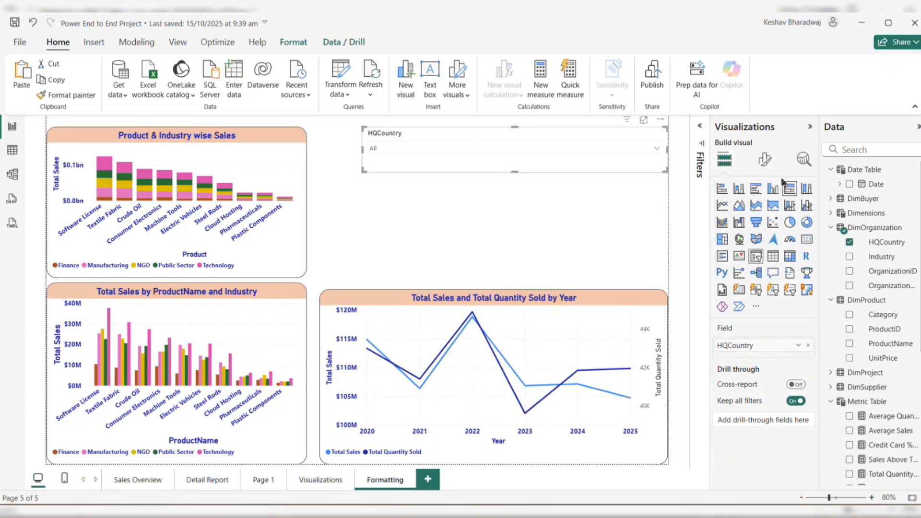
click(764, 159)
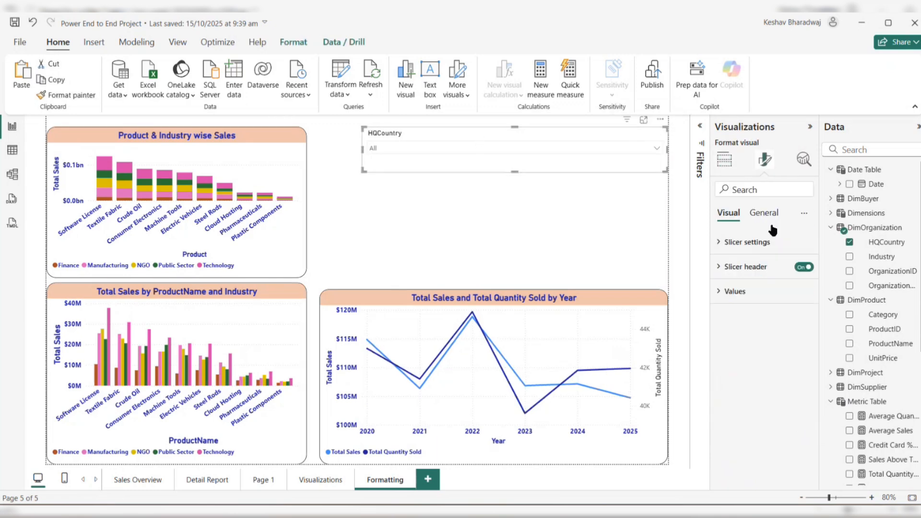
click(727, 269)
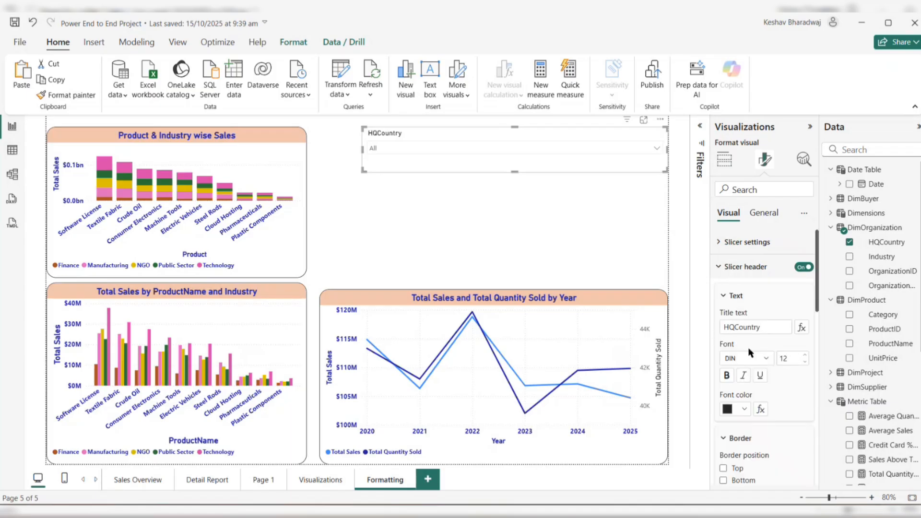
click(727, 375)
click(741, 414)
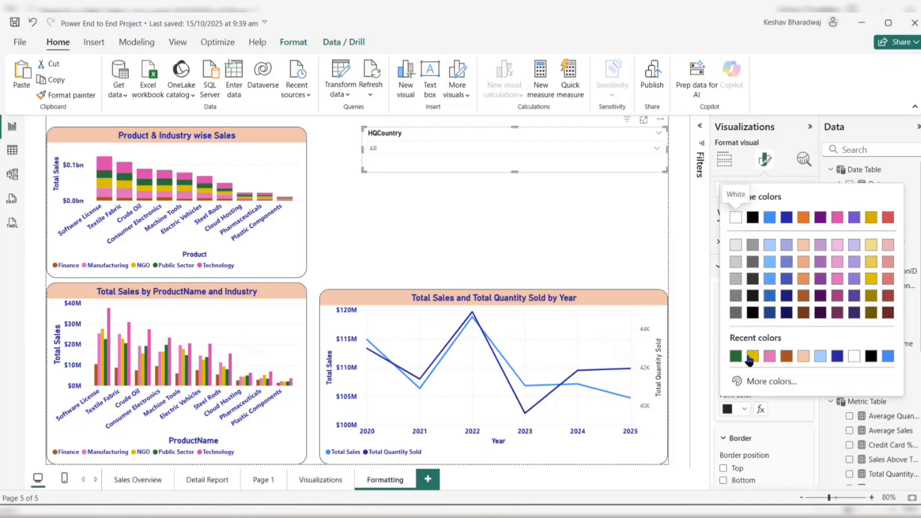
click(837, 356)
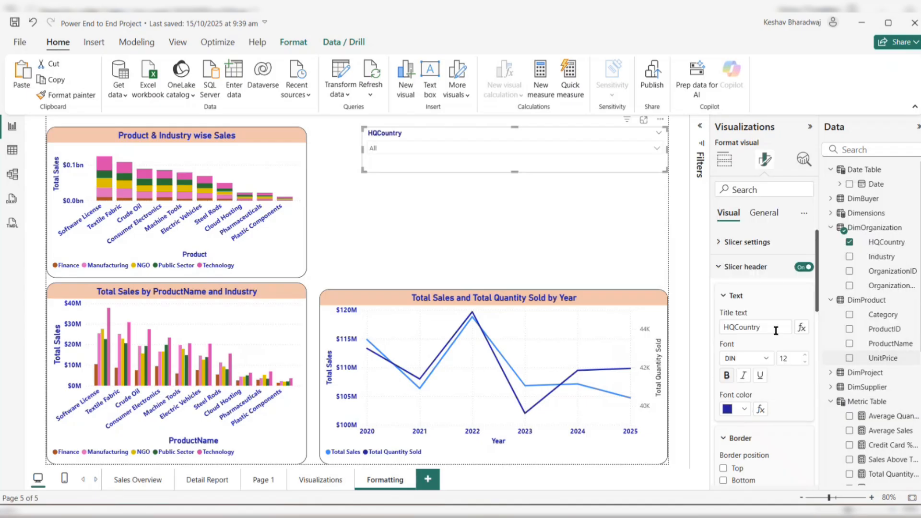
click(723, 269)
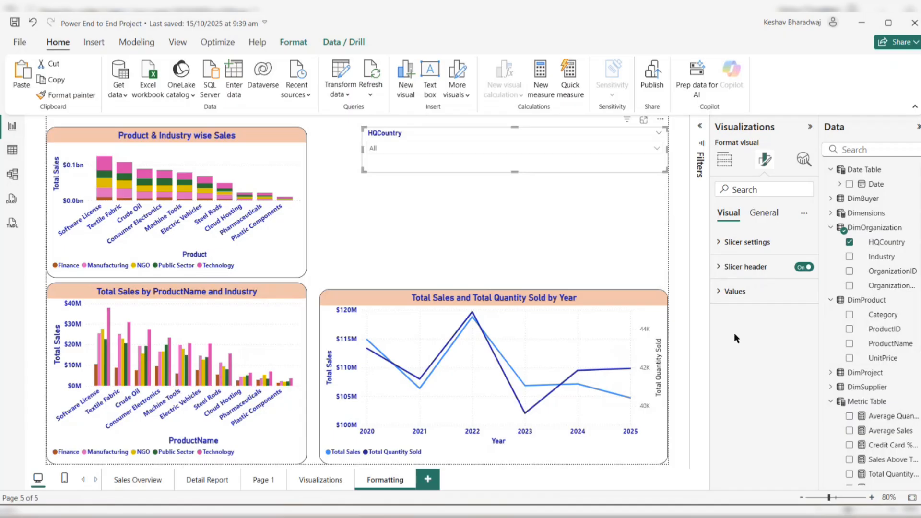
Make the HQCountry slicer's values bold and set their font color to dark blue.
click(732, 291)
click(589, 149)
click(589, 148)
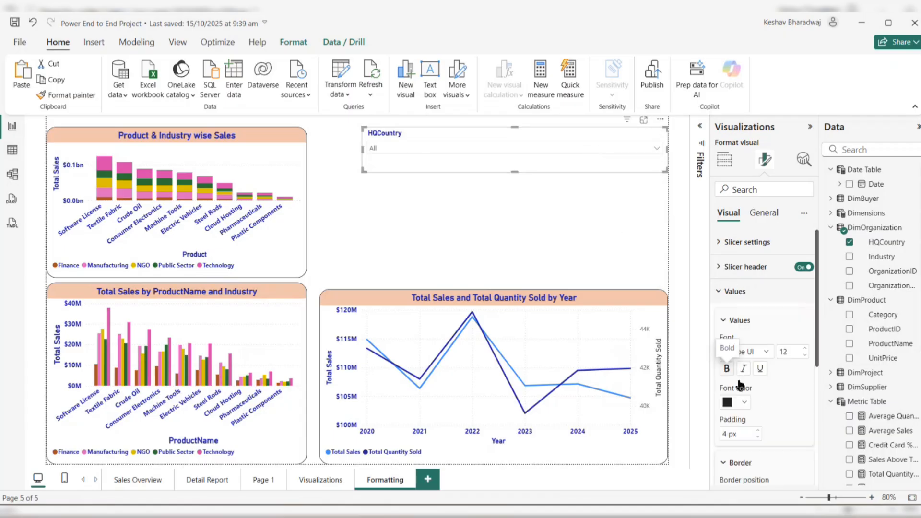
click(744, 402)
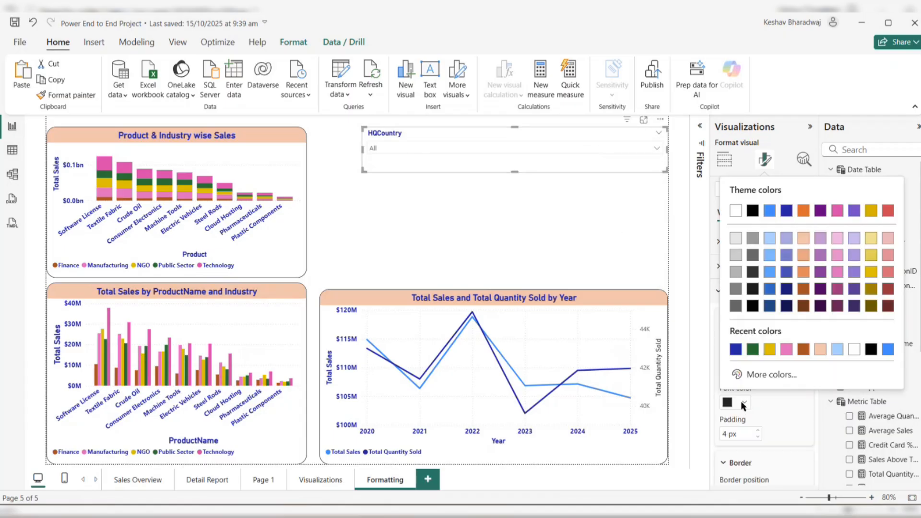
click(735, 350)
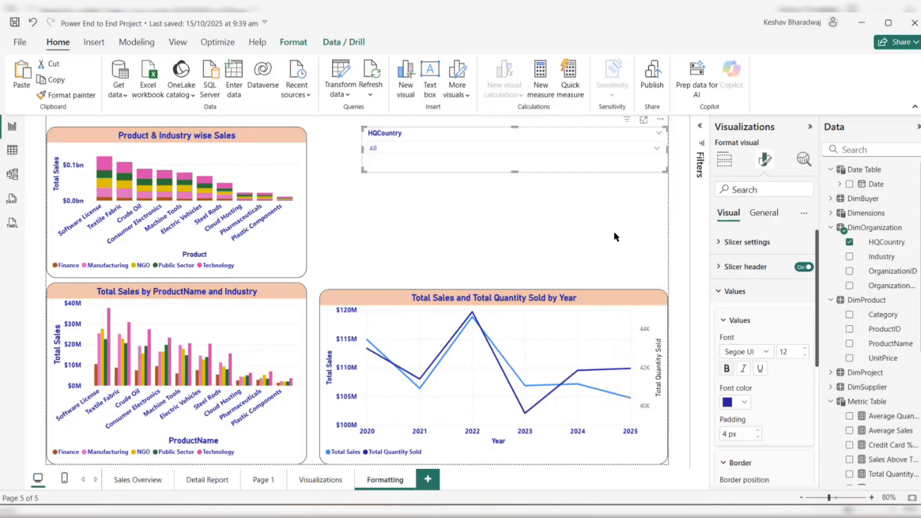
Add a visual border to the HQCountry slicer with corners rounded to 20 px.
click(764, 212)
click(736, 292)
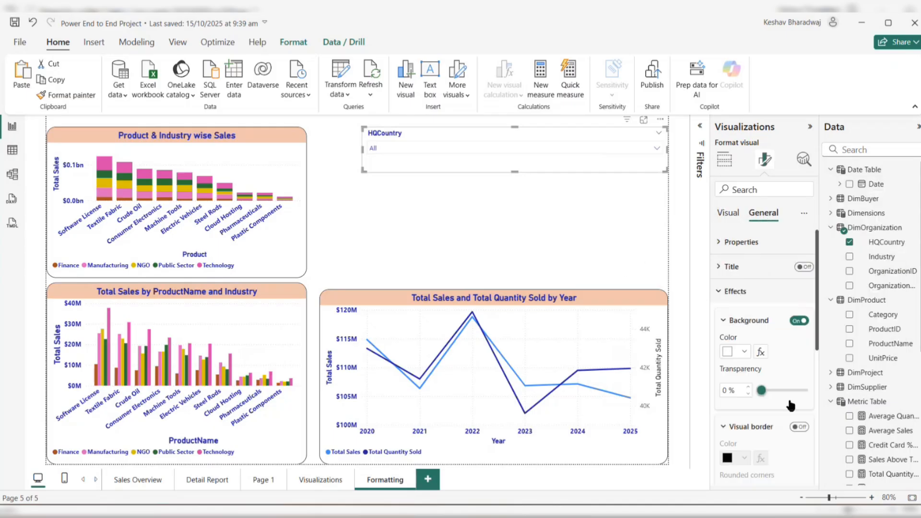
click(798, 427)
scroll(795, 424, down, 2)
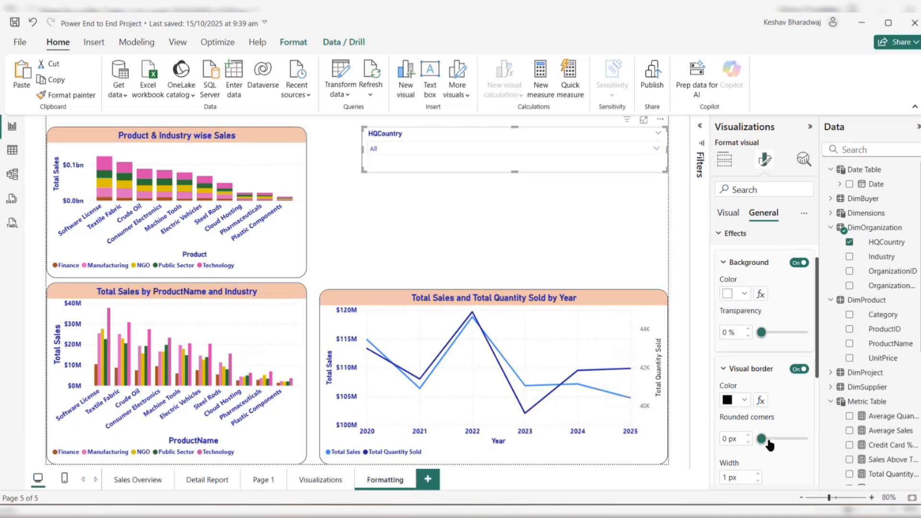
drag(762, 442, 793, 443)
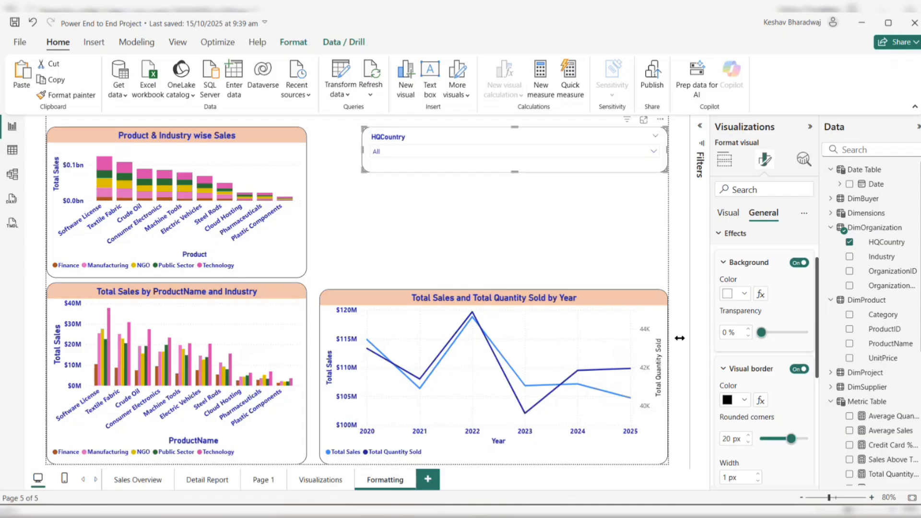
Narrow the HQCountry slicer to about half its width, keeping its right edge in line with the line chart.
click(562, 235)
click(387, 141)
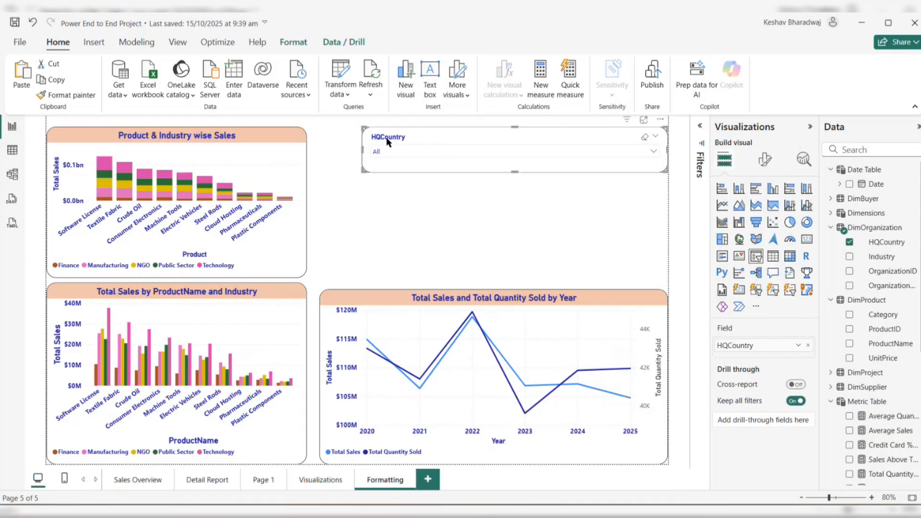
drag(360, 123, 524, 122)
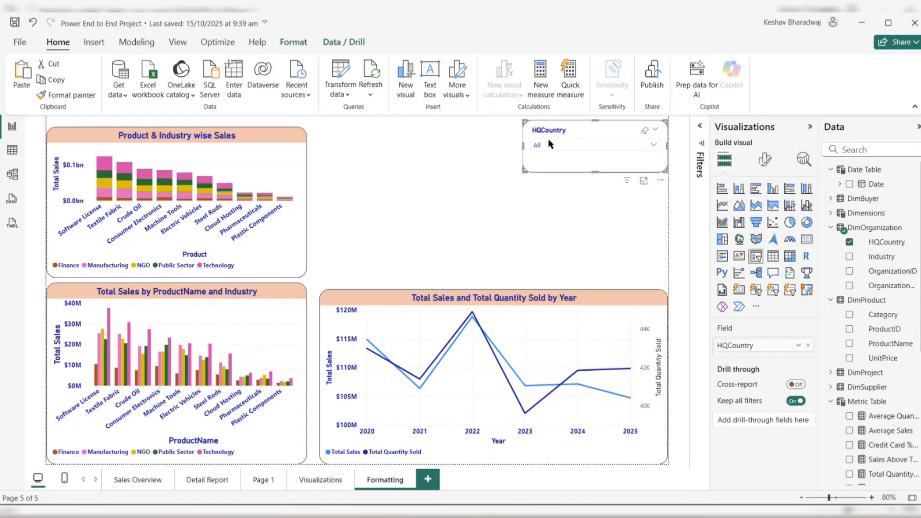
Test the narrowed HQCountry slicer by filtering the charts by Germany, India and Japan in turn.
click(552, 145)
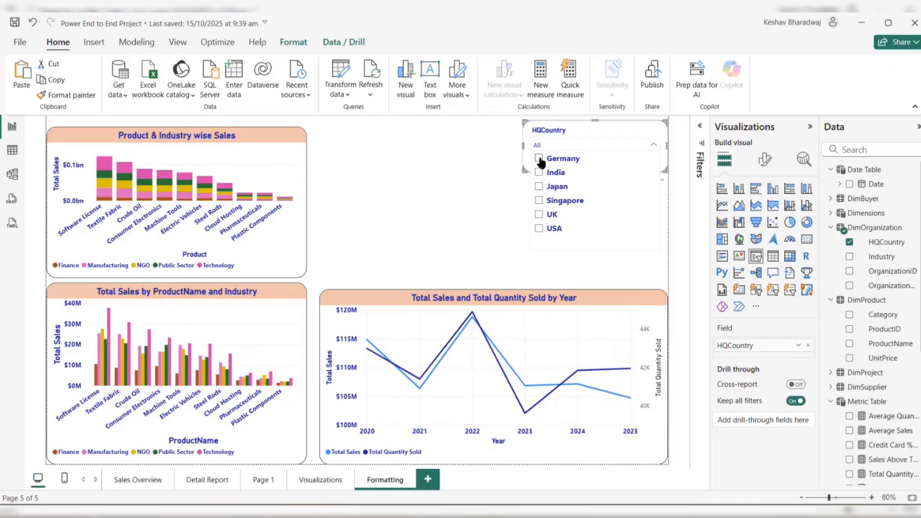
click(539, 159)
click(539, 159)
click(539, 174)
click(539, 187)
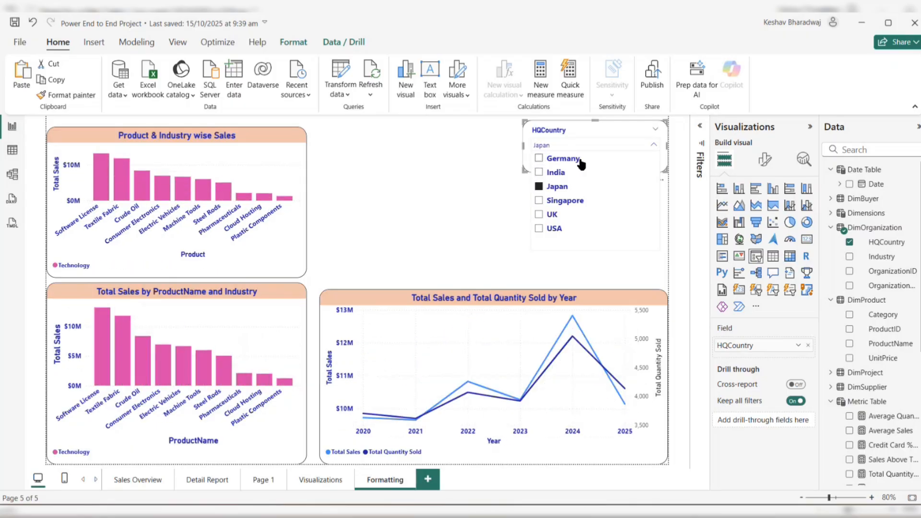
Move the HQCountry slicer beside the Product & Industry wise Sales chart and clear its country selection.
drag(584, 129, 381, 135)
click(426, 210)
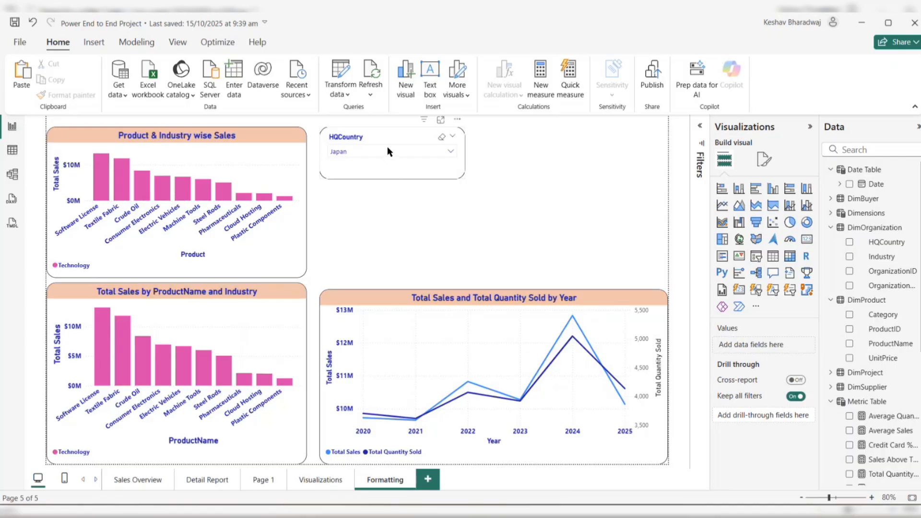
click(441, 137)
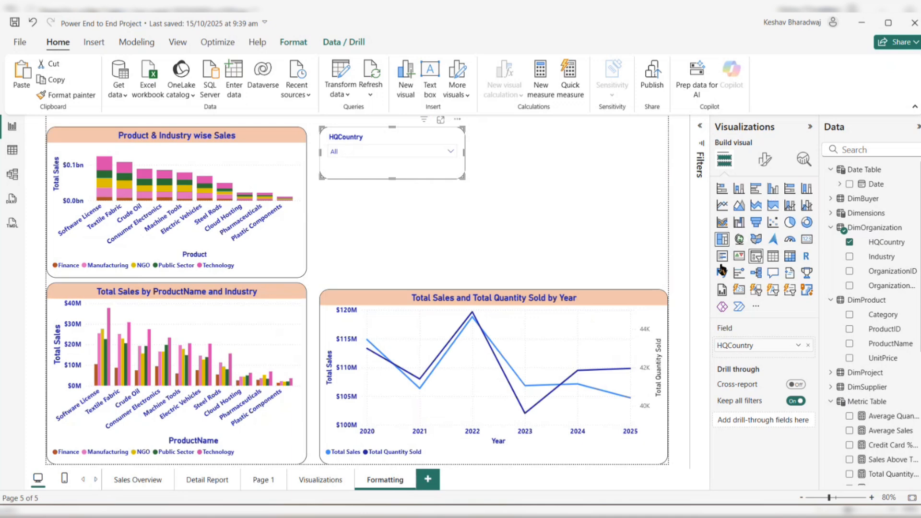
Add a card showing Total Sales, reduce its height and place it directly below the HQCountry slicer.
click(596, 252)
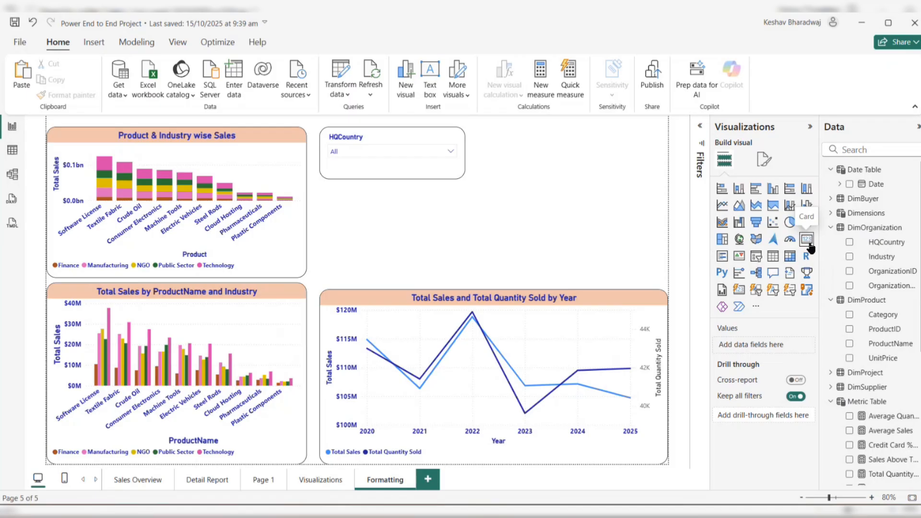
click(807, 240)
drag(421, 209, 586, 168)
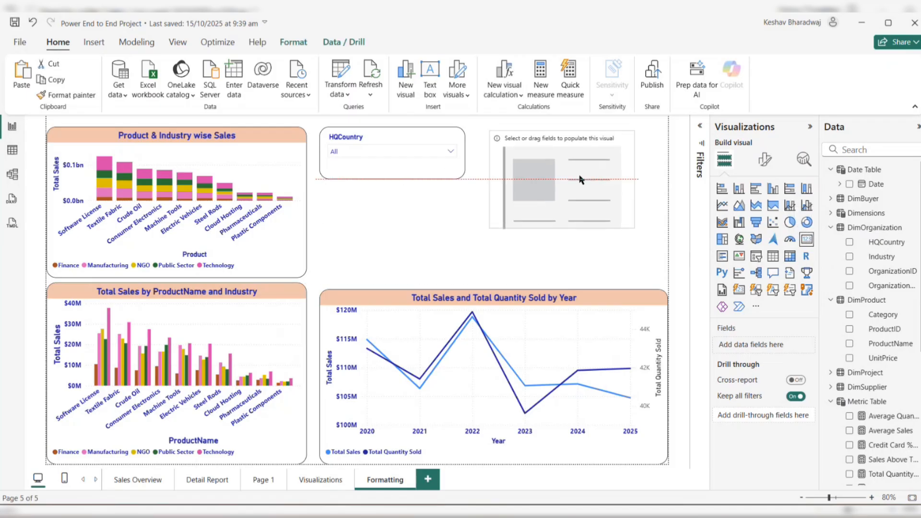
scroll(882, 455, down, 1)
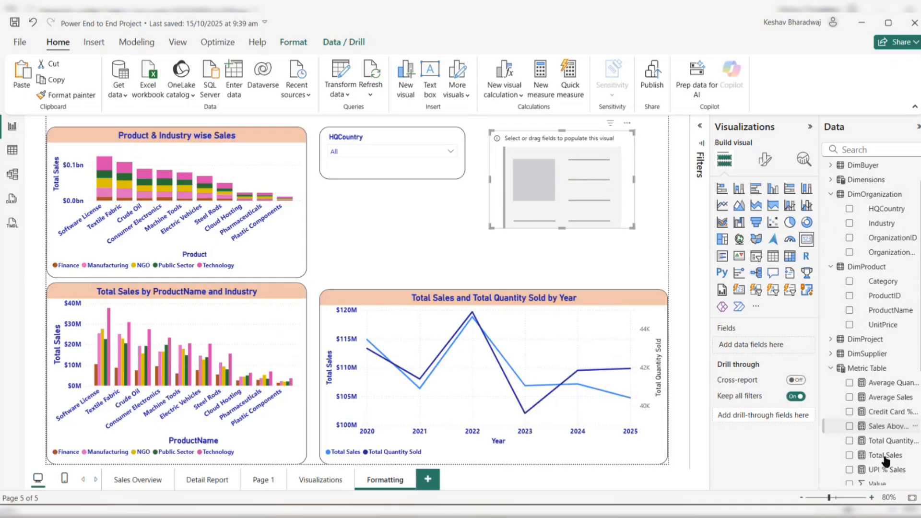
drag(885, 447, 767, 346)
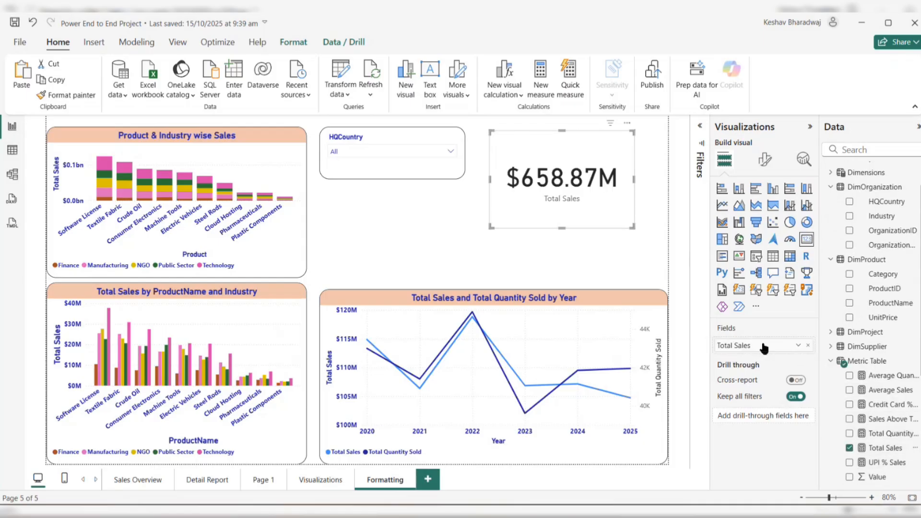
drag(633, 225, 439, 245)
click(520, 230)
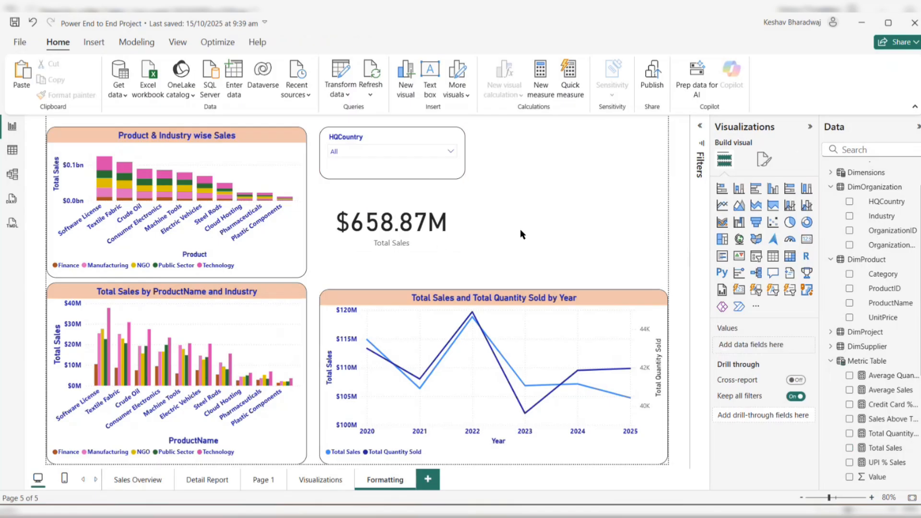
Set the Total Sales card's callout value color to dark blue.
click(445, 238)
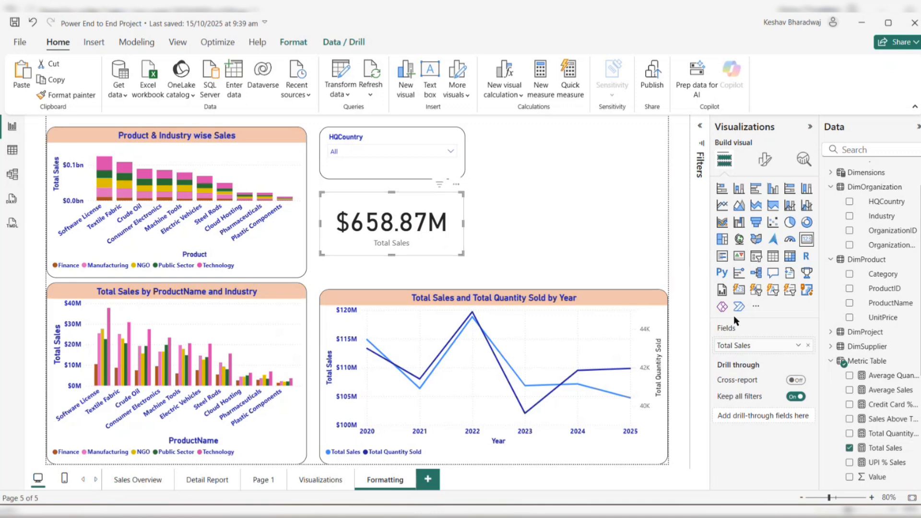
click(765, 164)
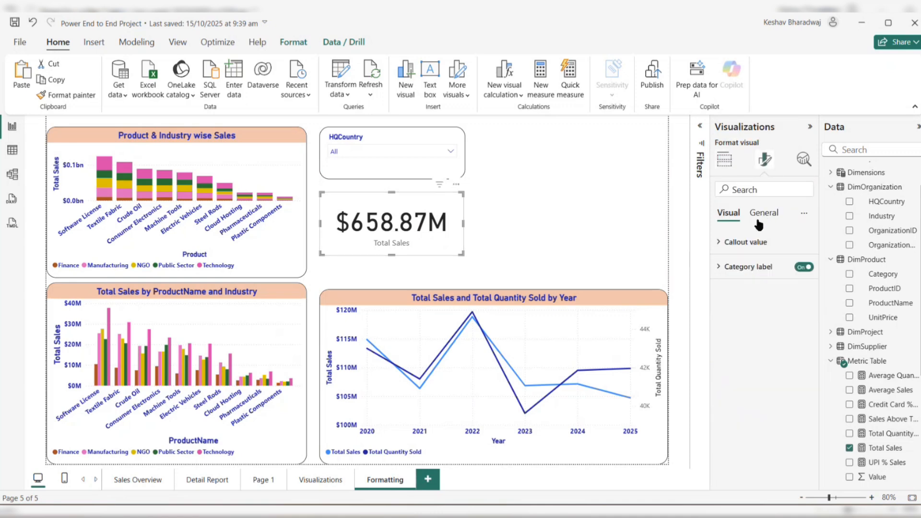
click(739, 245)
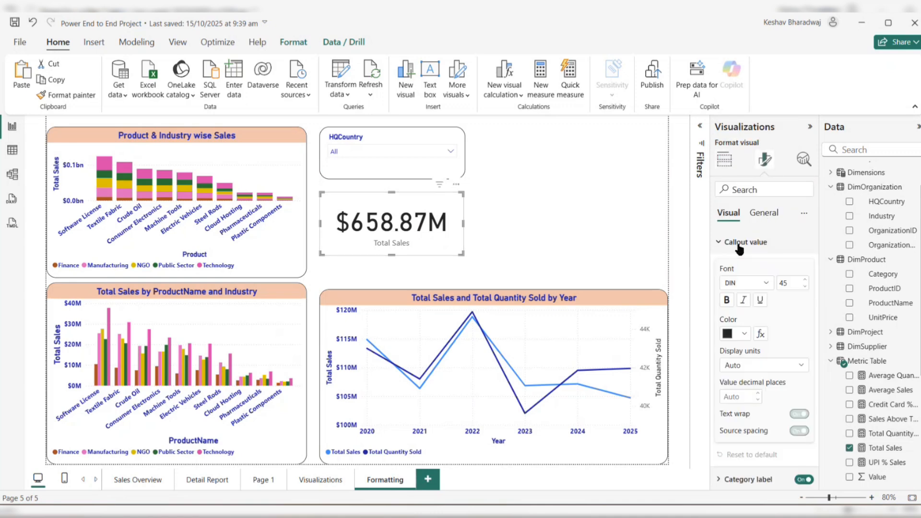
click(741, 335)
click(739, 284)
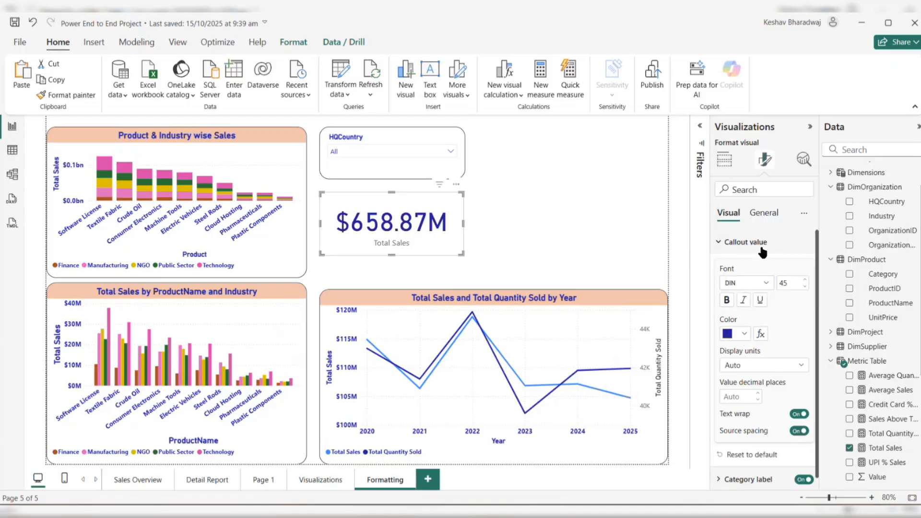
click(761, 244)
Make the card's category label bold and dark blue.
click(751, 267)
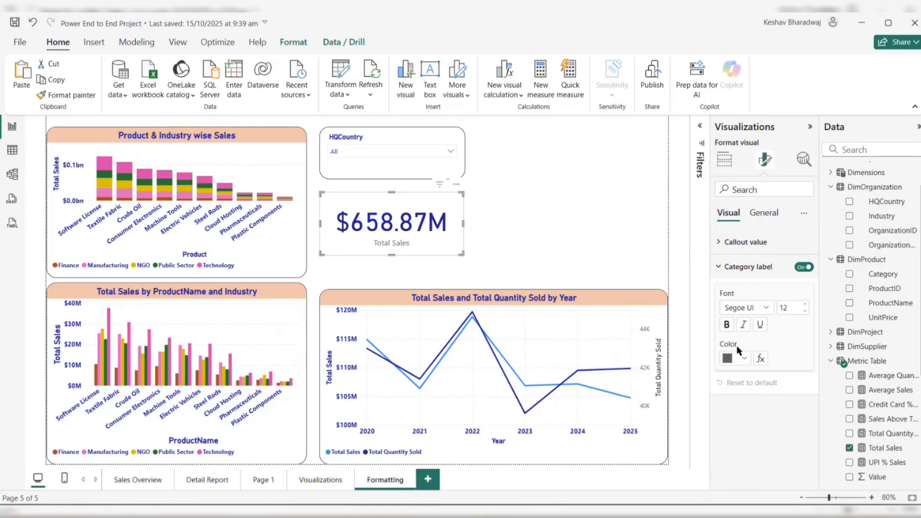
click(726, 325)
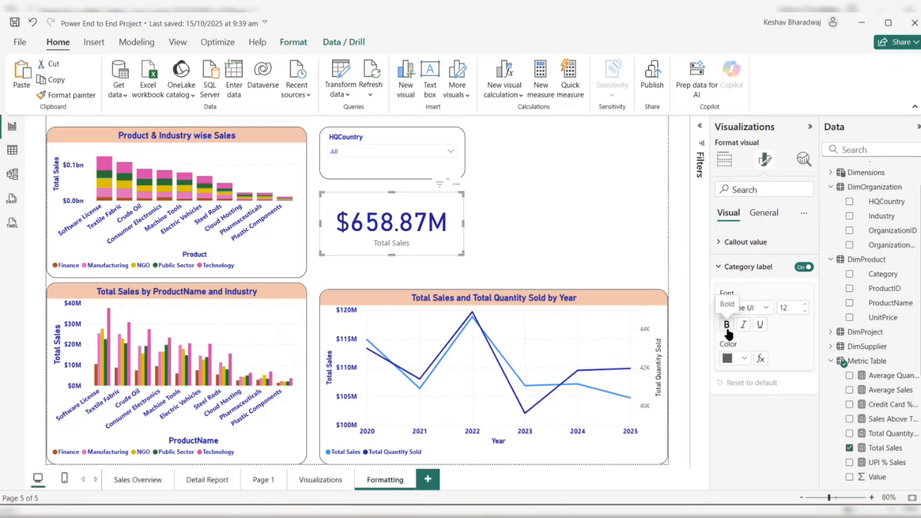
click(743, 358)
click(735, 305)
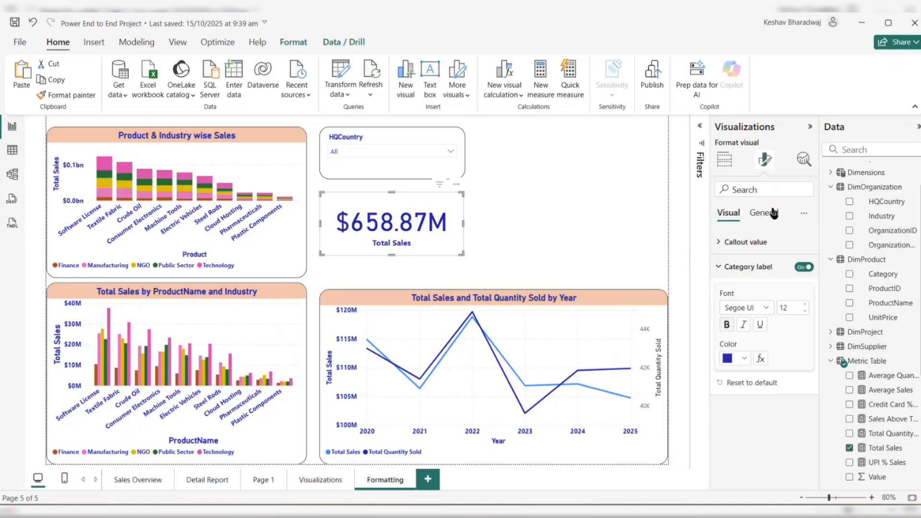
Try a light blue background on the Total Sales card, and replace it with the light orange of the chart titles.
click(774, 213)
click(720, 292)
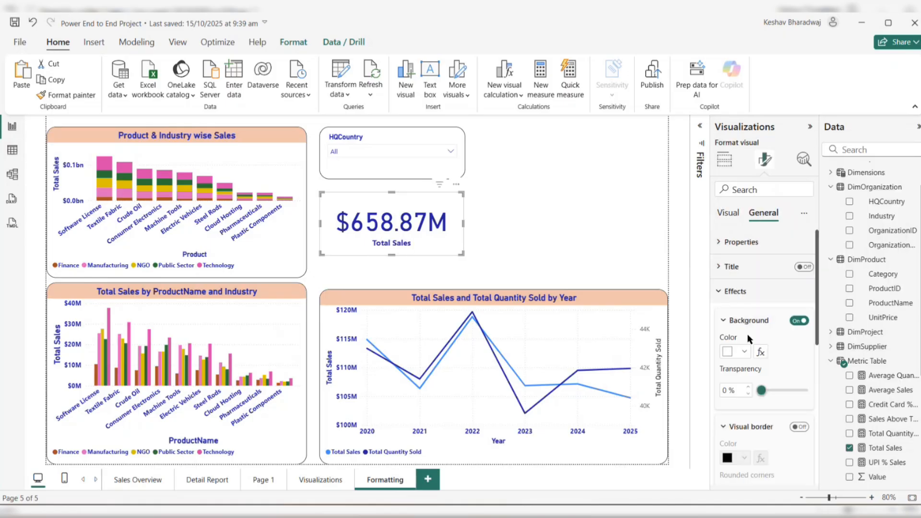
click(744, 353)
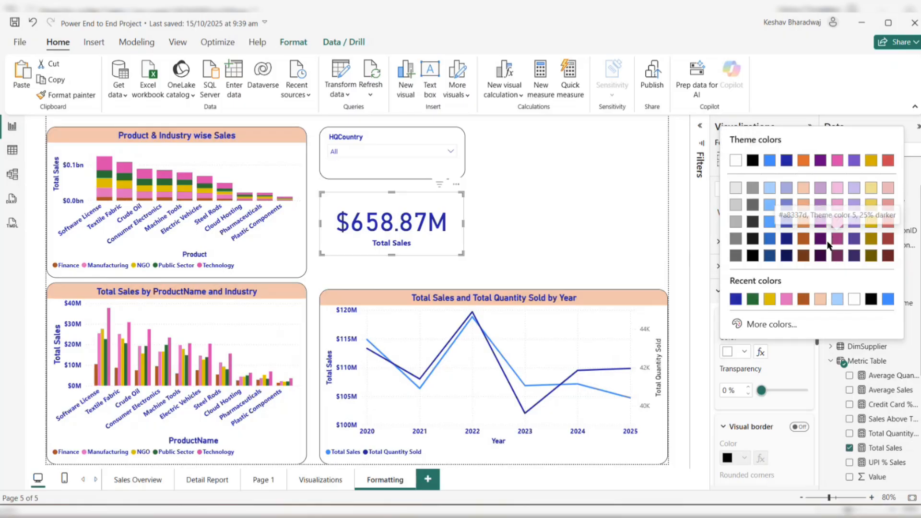
click(837, 298)
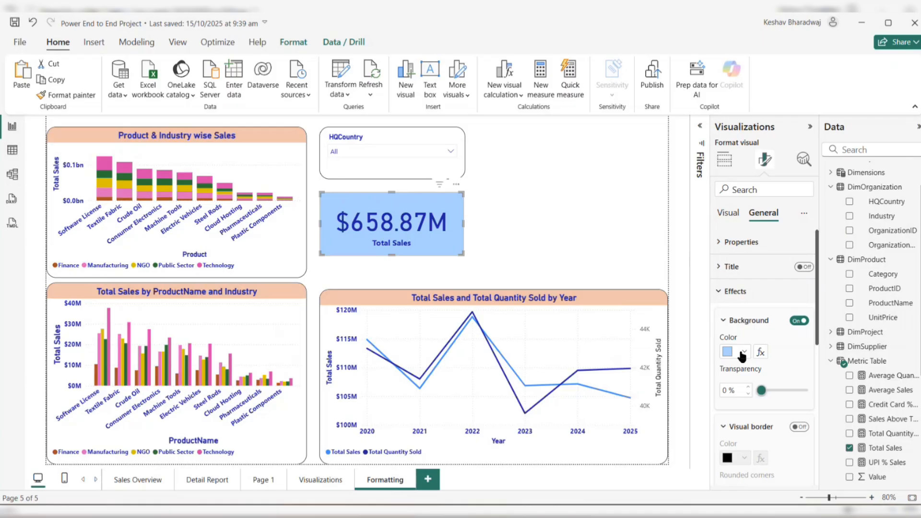
click(742, 352)
click(836, 302)
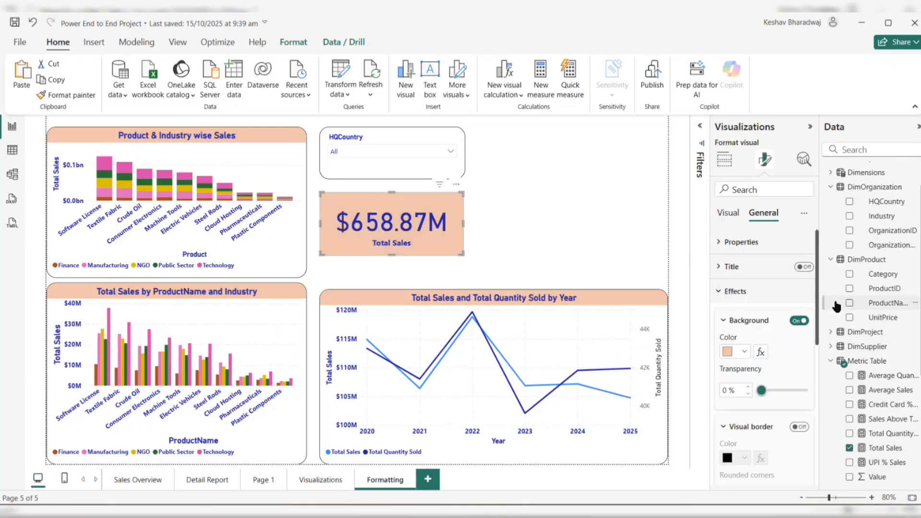
Turn on a visual border for the Total Sales card with 20 px rounded corners.
click(724, 291)
click(724, 291)
click(798, 426)
scroll(798, 424, down, 2)
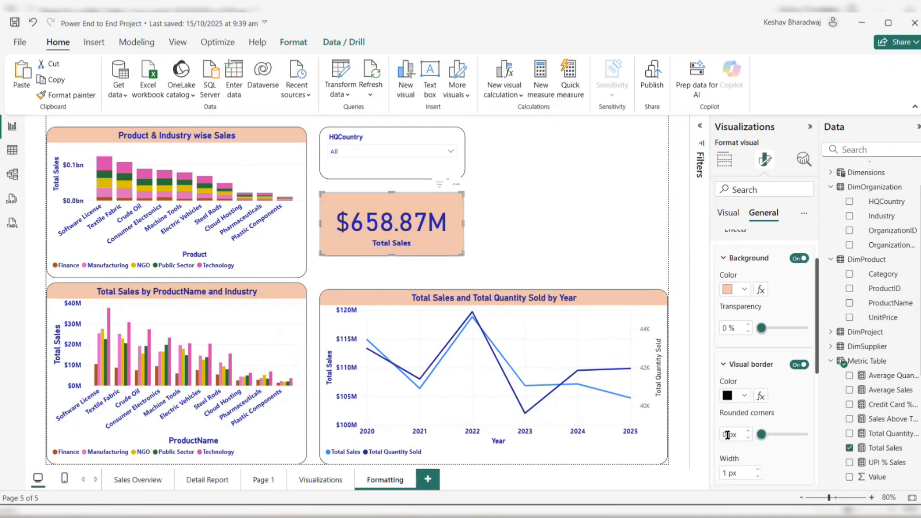
text(20)
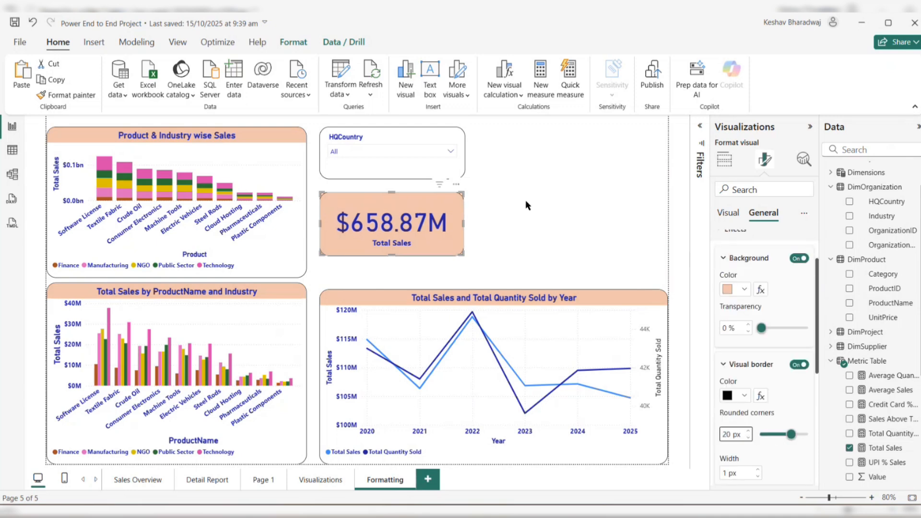
click(527, 205)
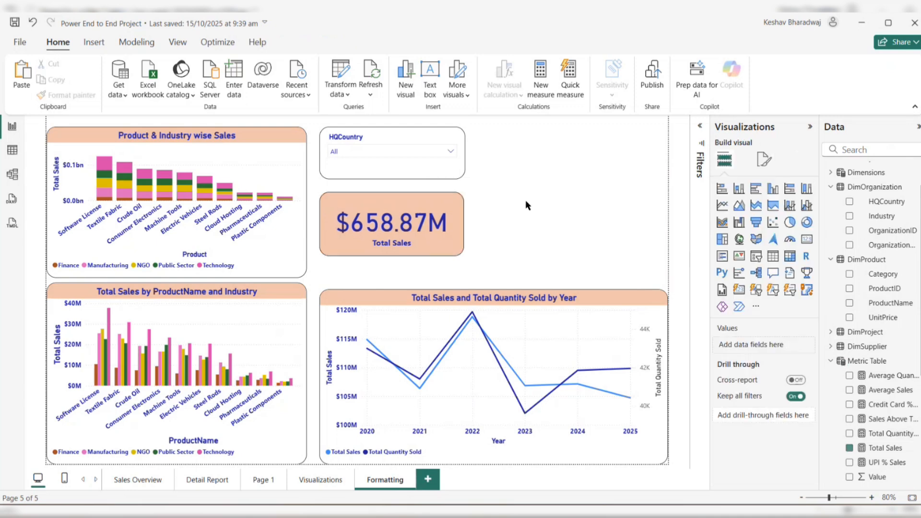
Resize the Total Sales card to be slightly narrower and slightly taller.
click(459, 209)
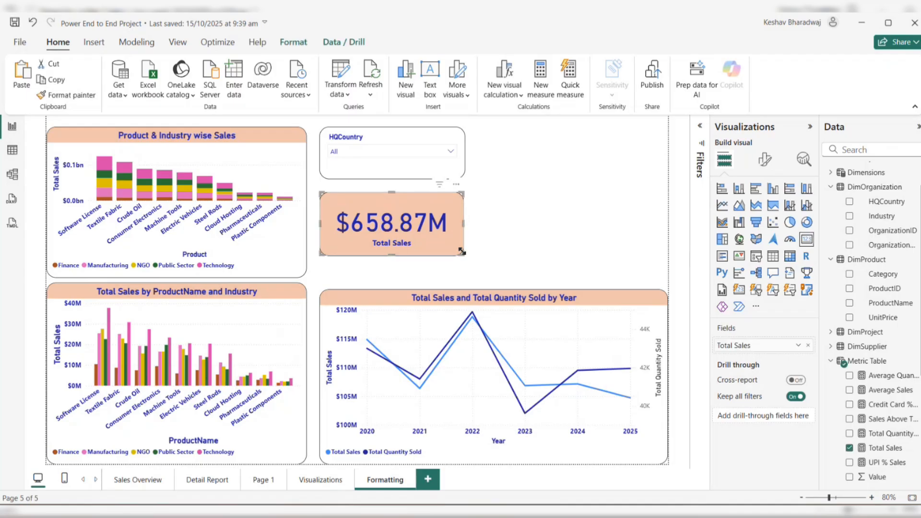
drag(461, 251, 451, 258)
click(485, 240)
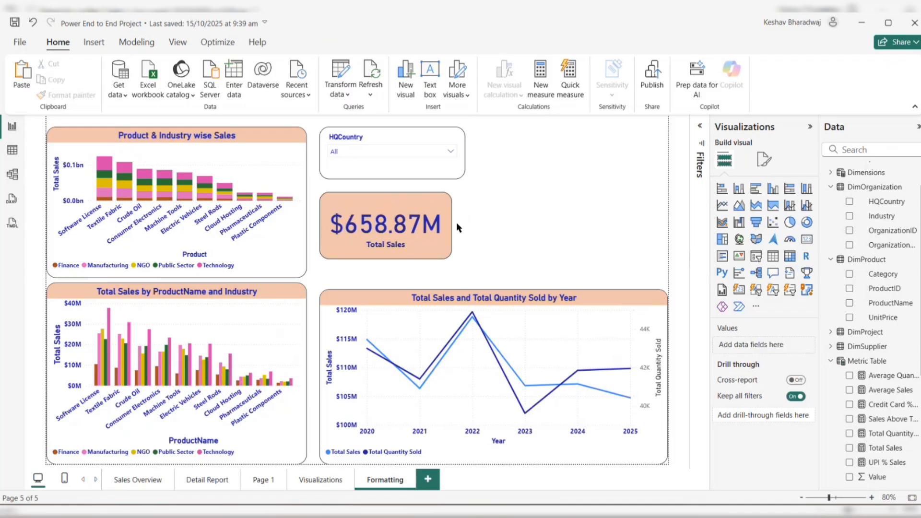
Duplicate the Total Sales card, place the copy beside it, and replace the copy's field with Total Quantity Sold.
click(437, 223)
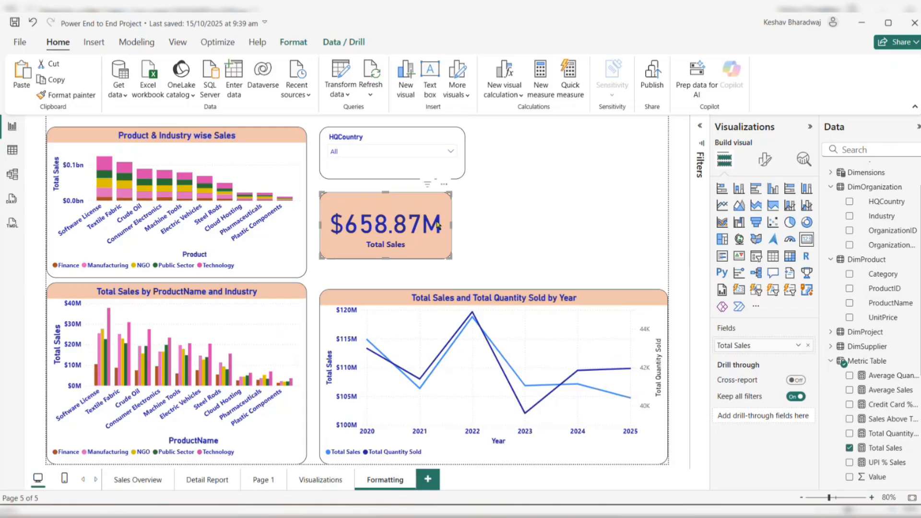
key(ctrl+c)
key(ctrl+v)
drag(438, 223, 581, 214)
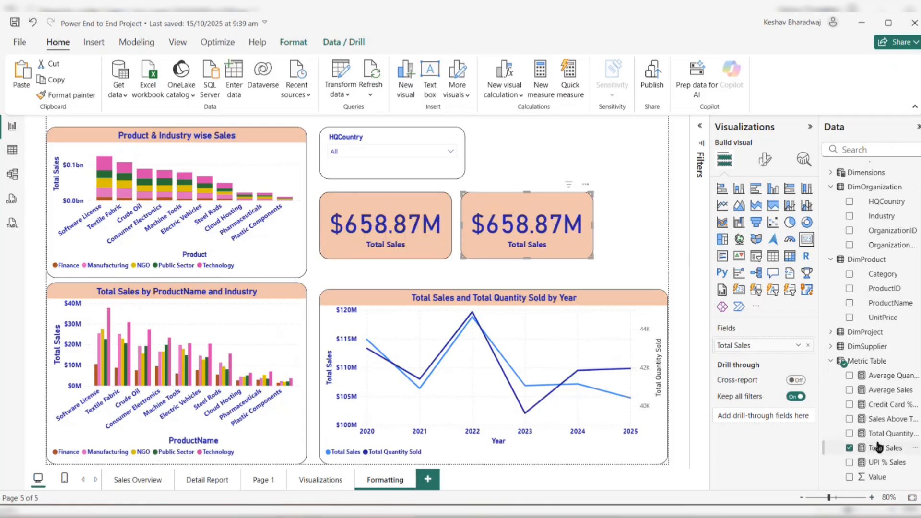
drag(880, 433, 767, 346)
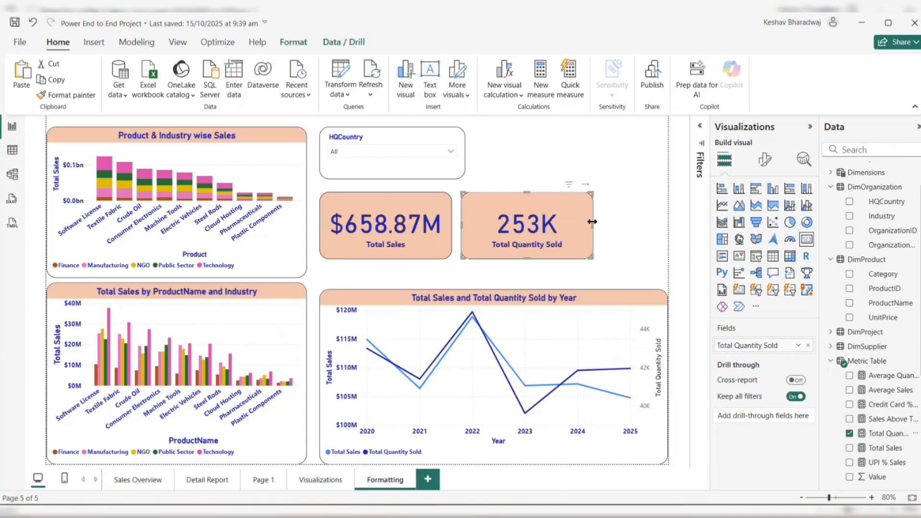
click(611, 222)
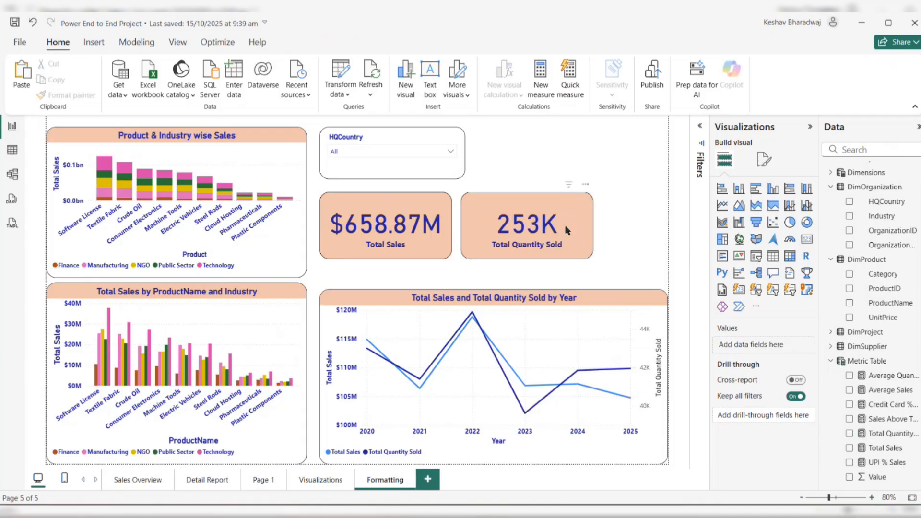
Bring the Total Sales and Total Quantity Sold cards closer together, shifting both slightly toward the right of the page.
drag(584, 229, 610, 229)
drag(435, 219, 485, 218)
click(512, 160)
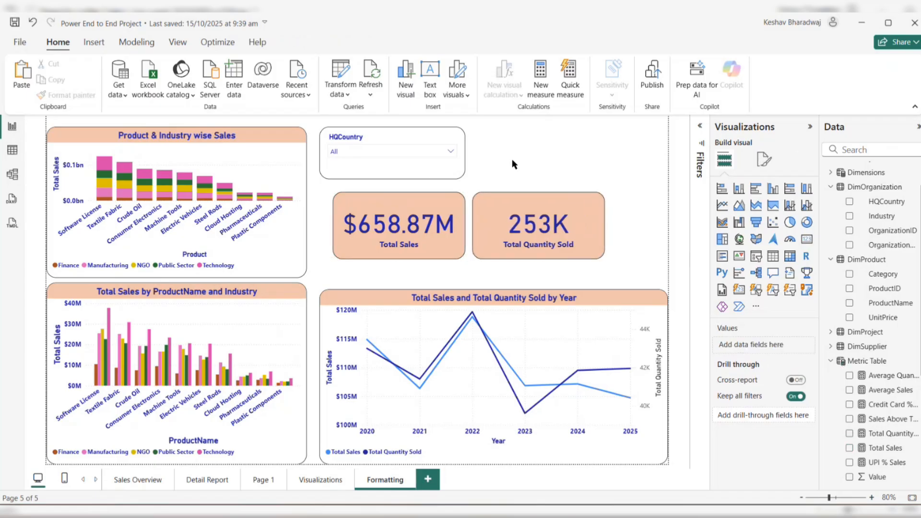
Duplicate the HQCountry slicer, place the copy beside it, and replace the copy's HQCountry field with ProductName.
click(424, 137)
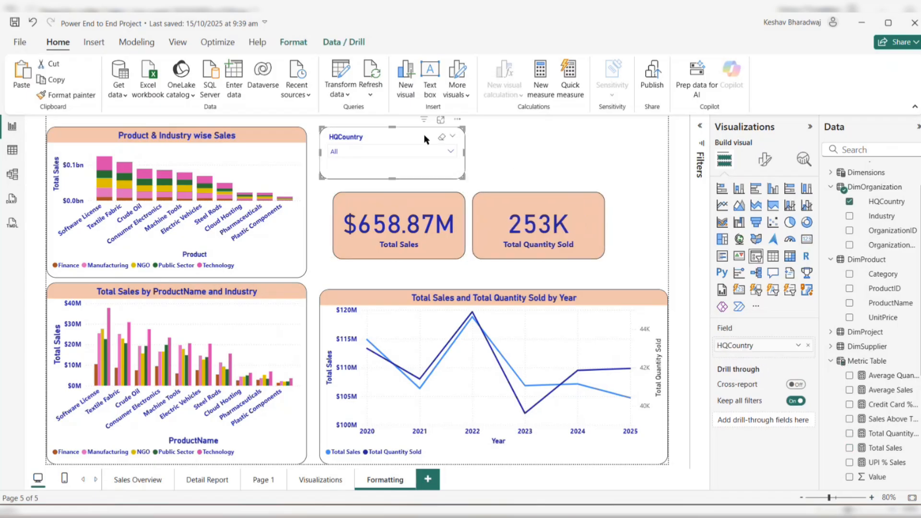
key(ctrl+c)
key(ctrl+v)
drag(421, 137, 558, 137)
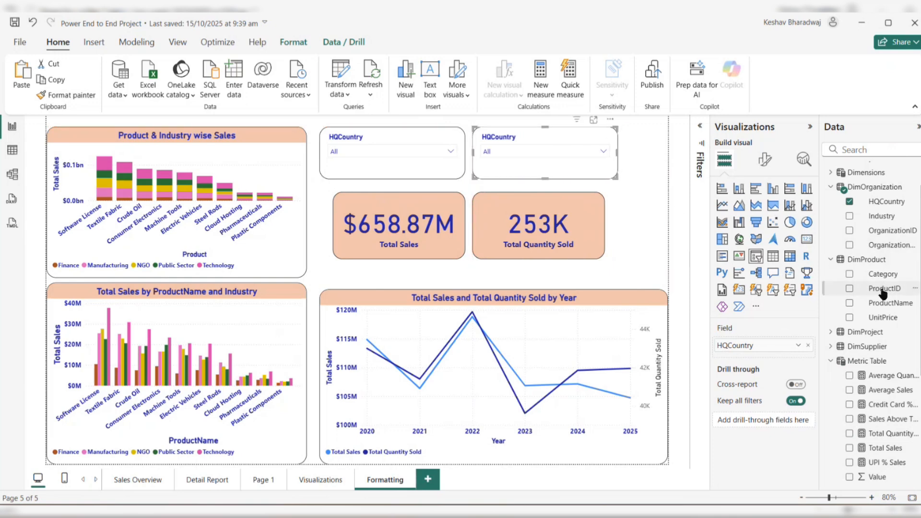
drag(886, 303, 786, 341)
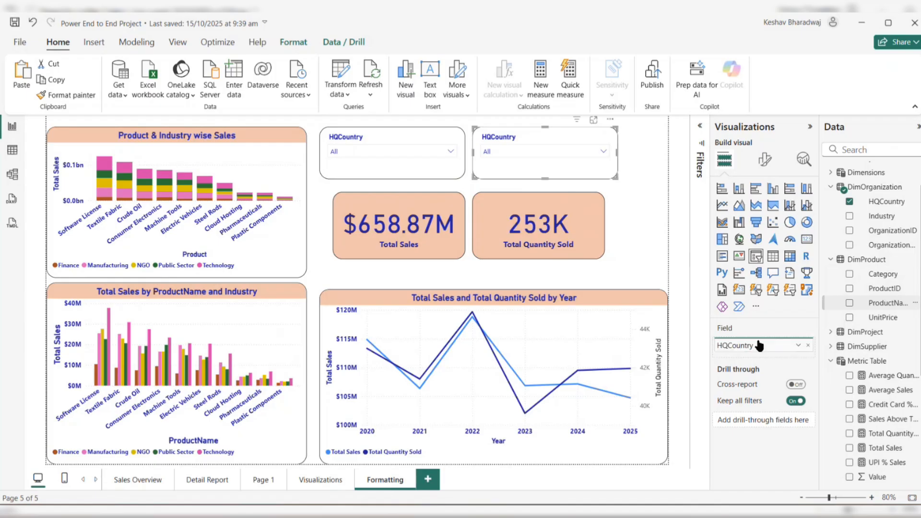
click(808, 359)
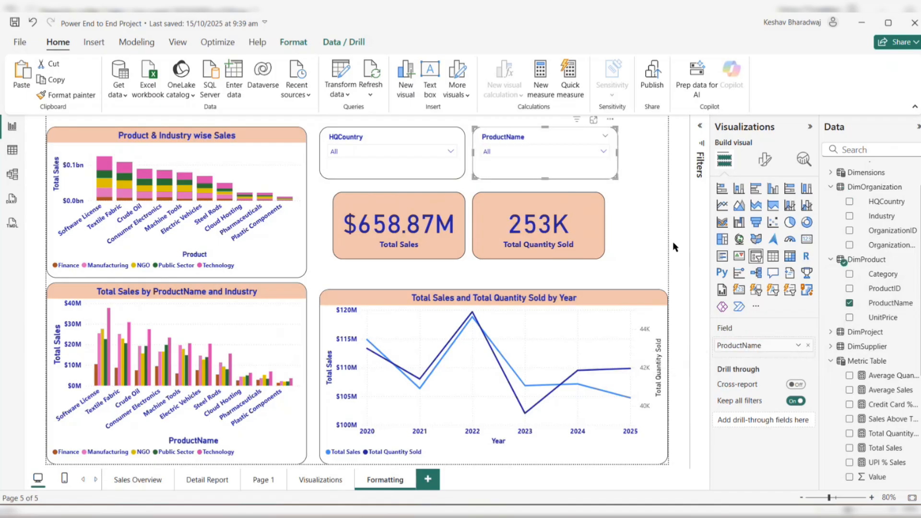
click(663, 239)
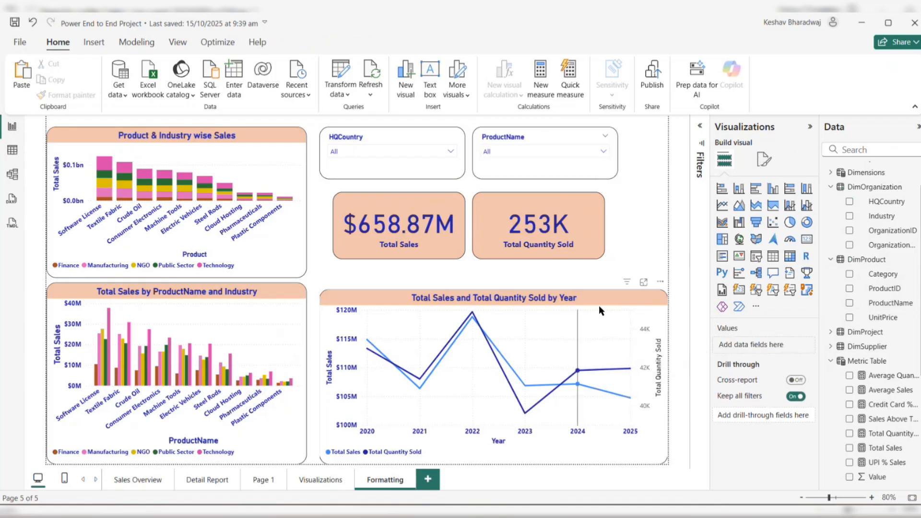
click(809, 126)
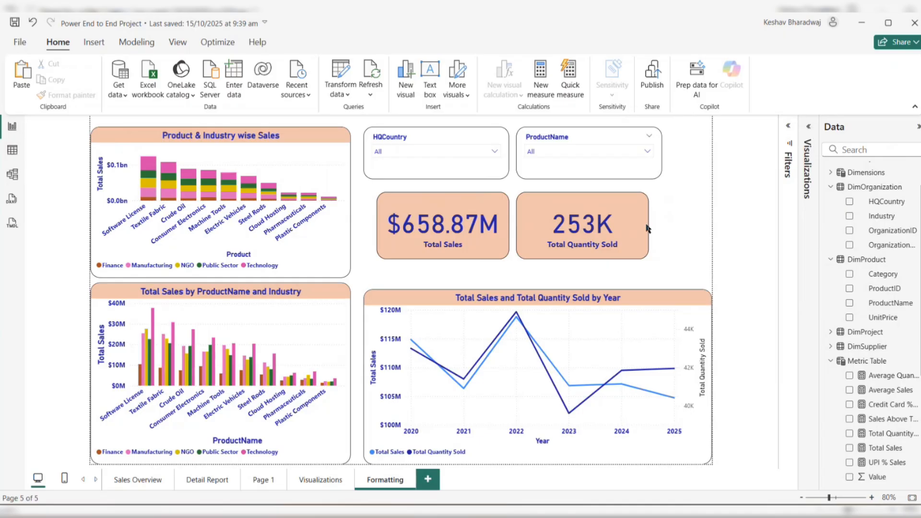
click(534, 215)
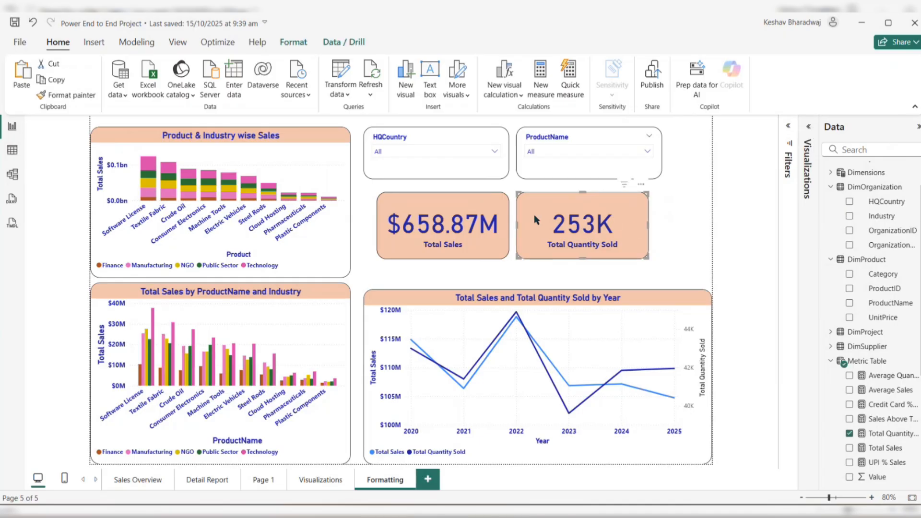
click(672, 242)
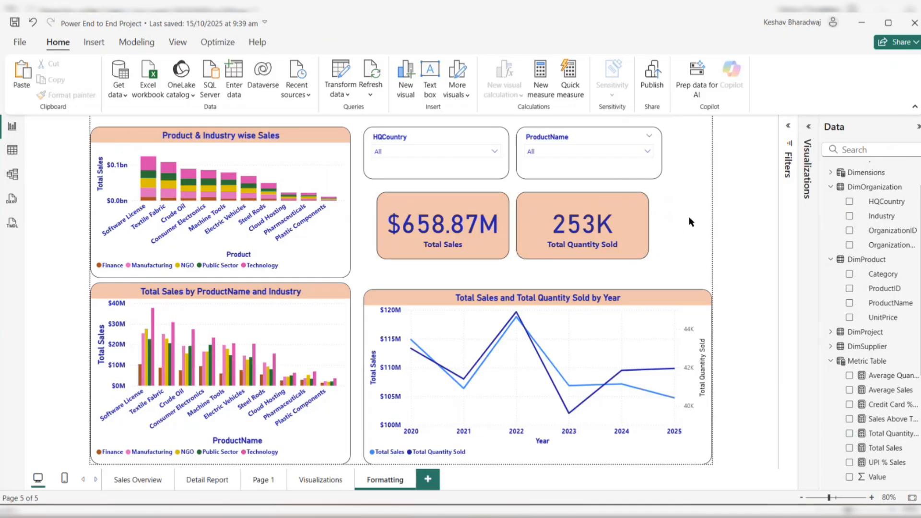
click(809, 126)
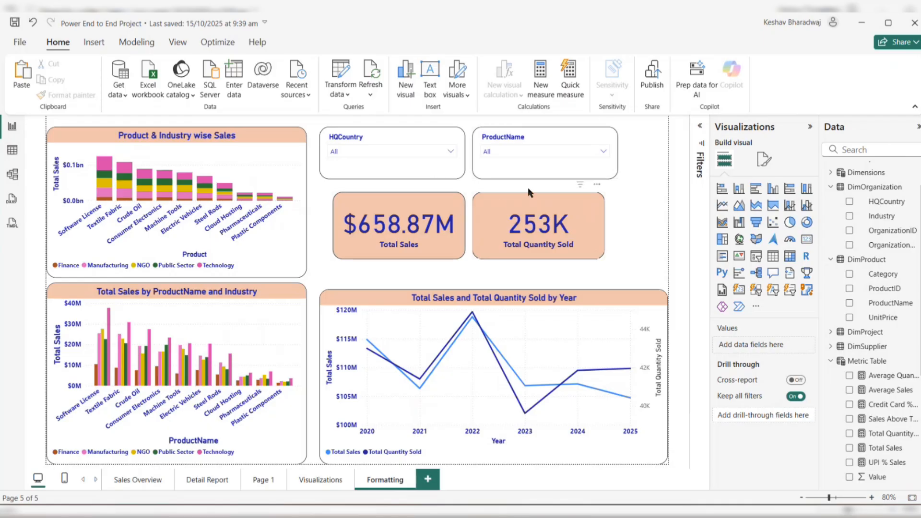
Move both cards down to just above the line chart, centering each one under the slicer above it.
click(436, 243)
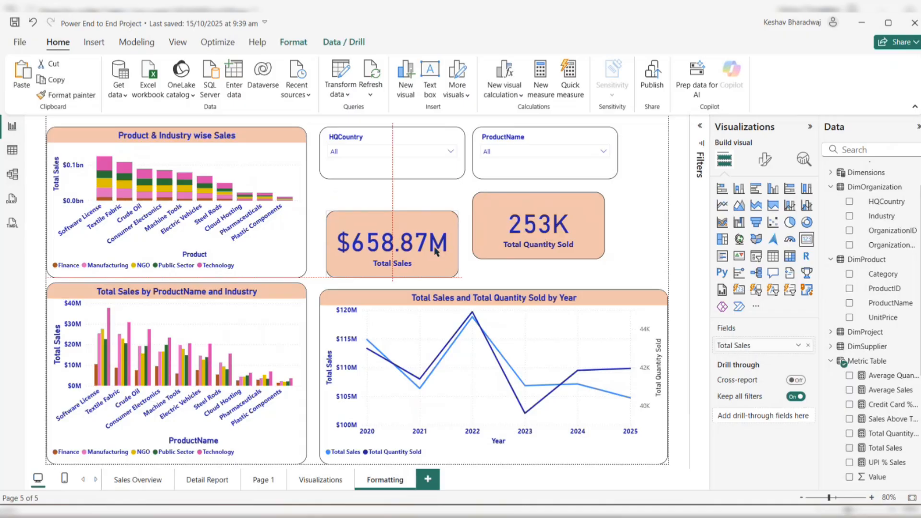
drag(435, 243, 430, 261)
drag(519, 239, 521, 258)
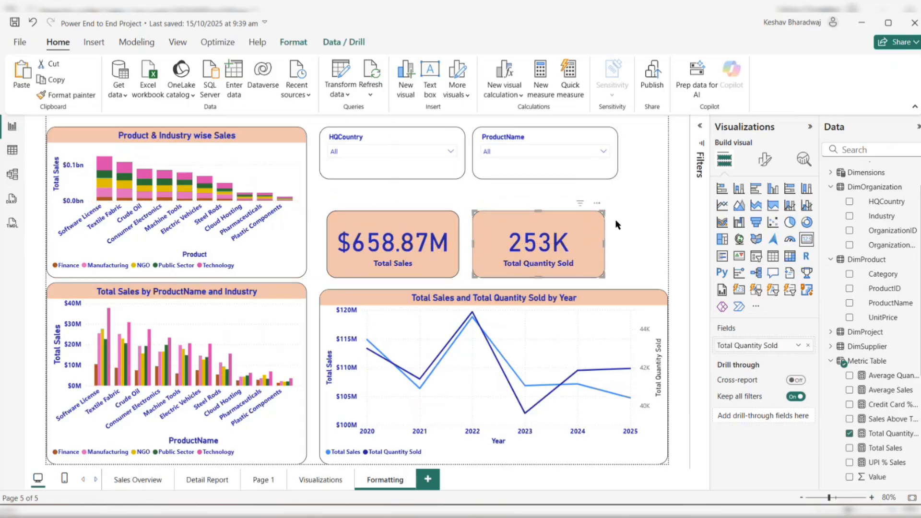
click(583, 192)
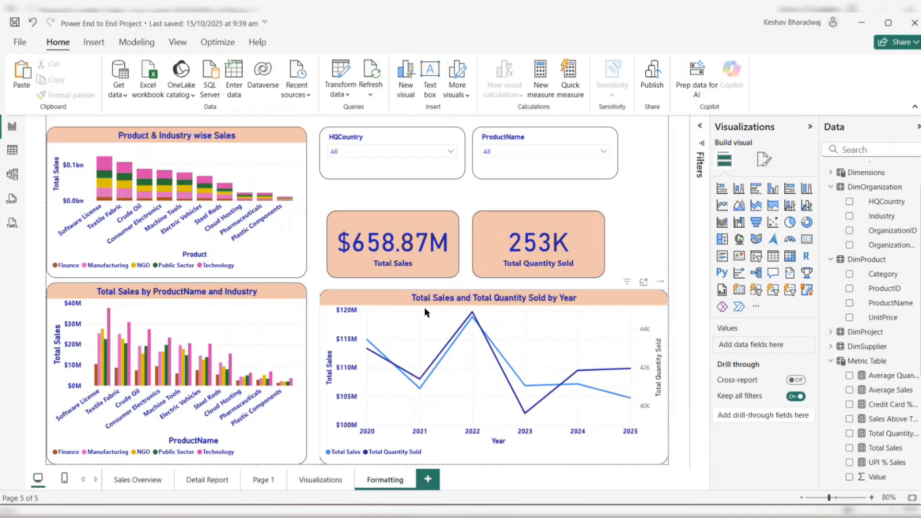
click(137, 480)
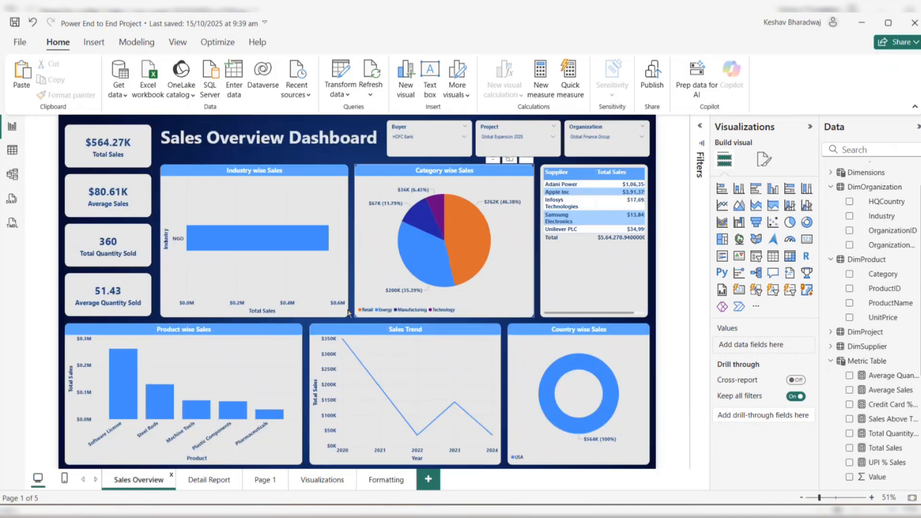
click(381, 482)
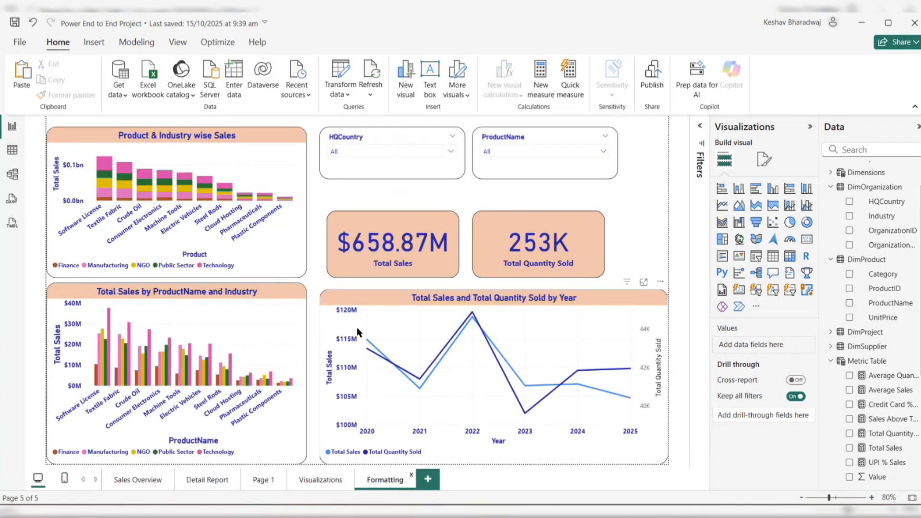